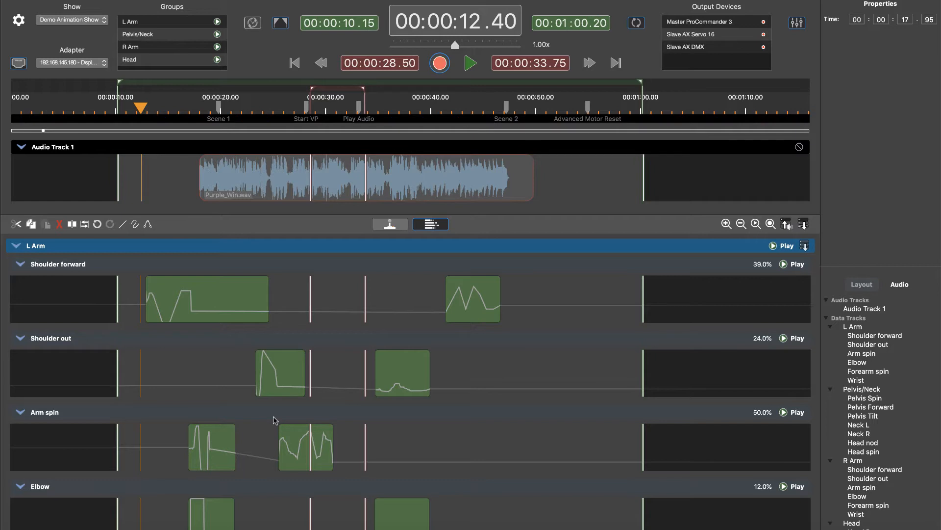
Step: Look over the recorded envelopes in the data tracks of the L Arm, Pelvis/Neck and R Arm groups
scroll(275, 422, "down", 10)
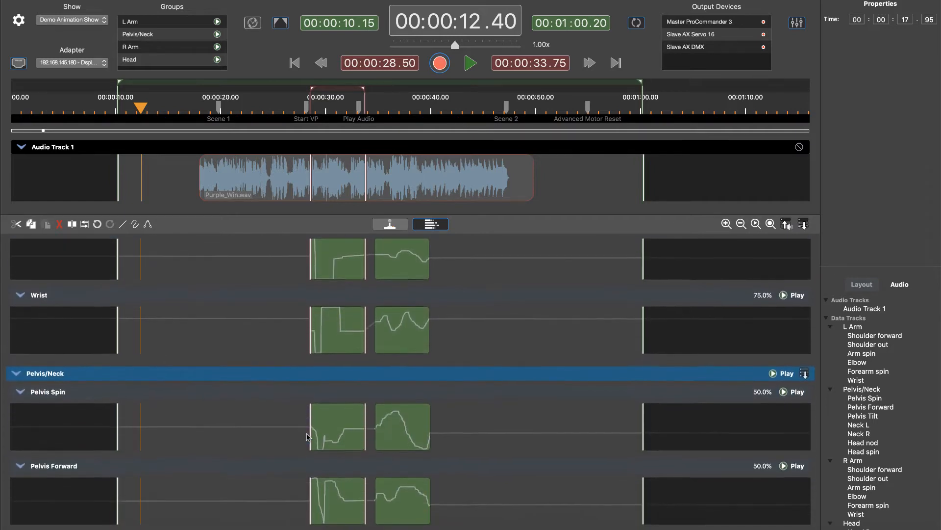
scroll(308, 436, "down", 12)
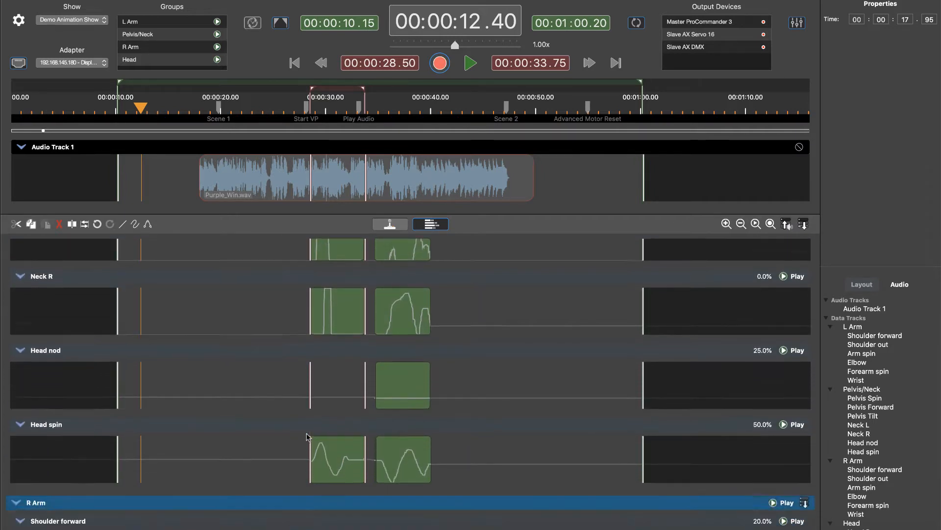
scroll(308, 437, "down", 12)
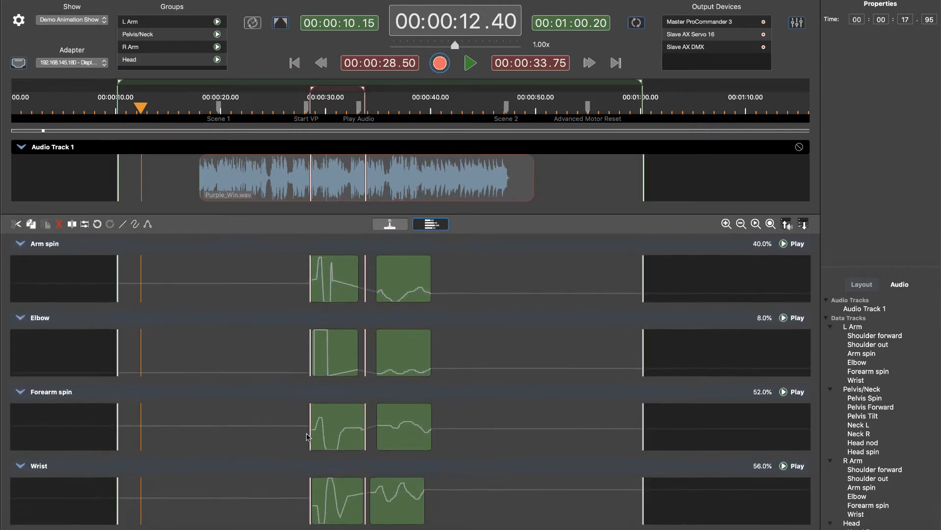
scroll(307, 437, "down", 10)
scroll(308, 436, "up", 20)
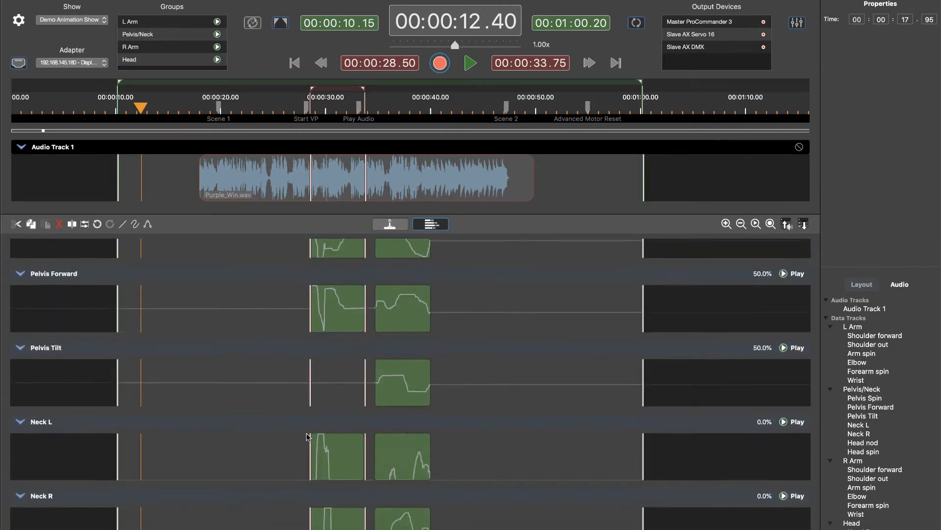
scroll(307, 436, "up", 20)
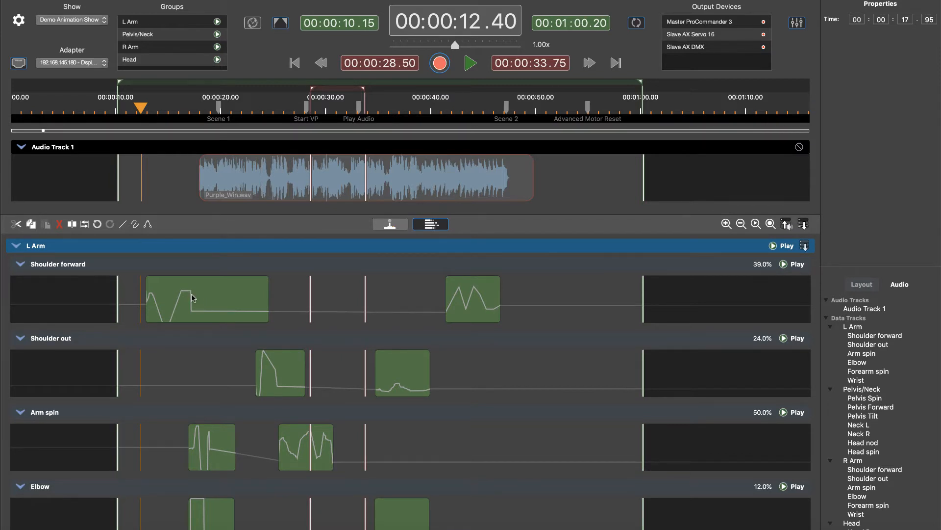
Step: Lengthen the first L Arm Shoulder forward envelope at both ends and reposition it to start at 00:00:16.10
mouse_move(195, 296)
left_mouse_down()
mouse_move(294, 296)
mouse_move(176, 296)
mouse_move(236, 305)
mouse_move(210, 304)
left_mouse_up()
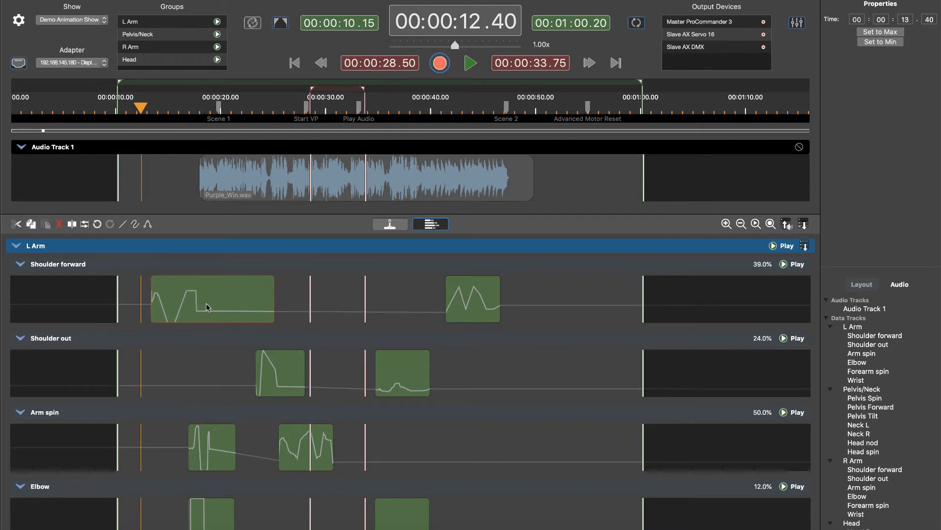
left_click_drag(273, 294, 343, 292)
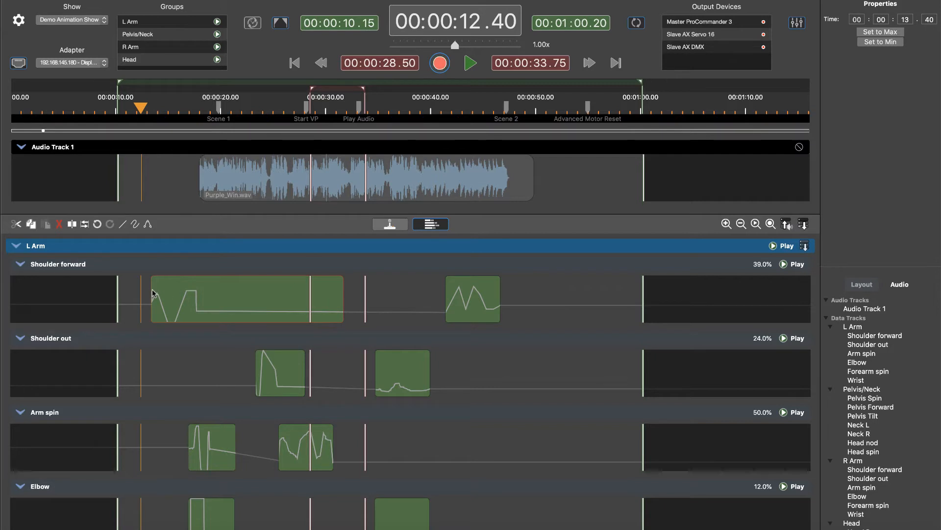
left_click_drag(152, 293, 127, 290)
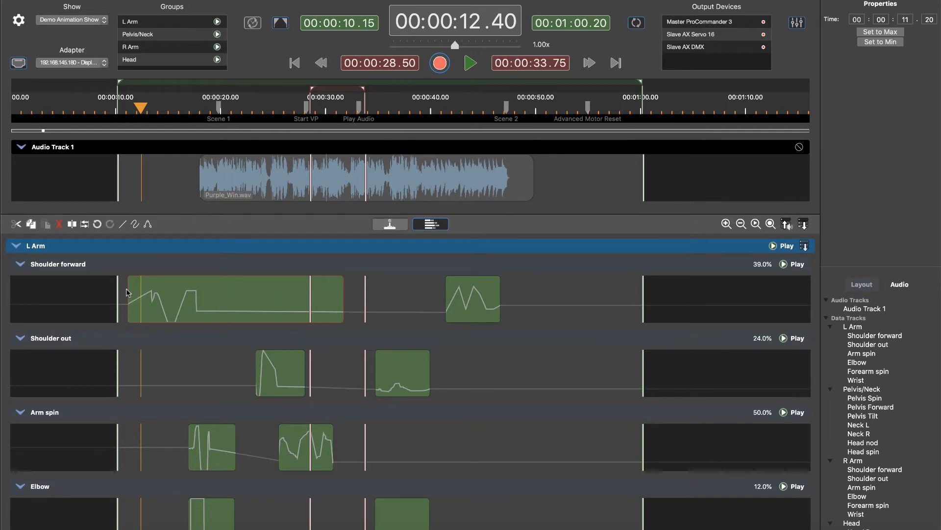
left_click_drag(127, 289, 124, 289)
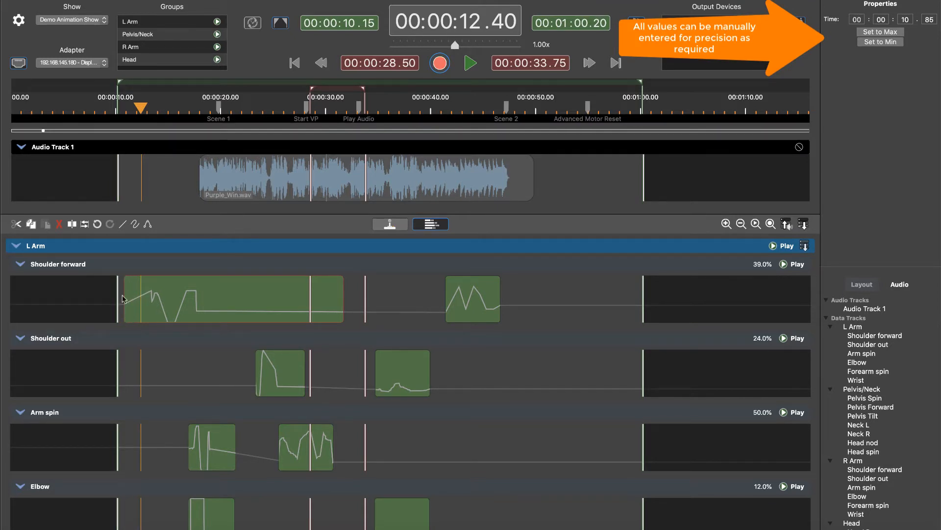
left_click_drag(213, 297, 291, 296)
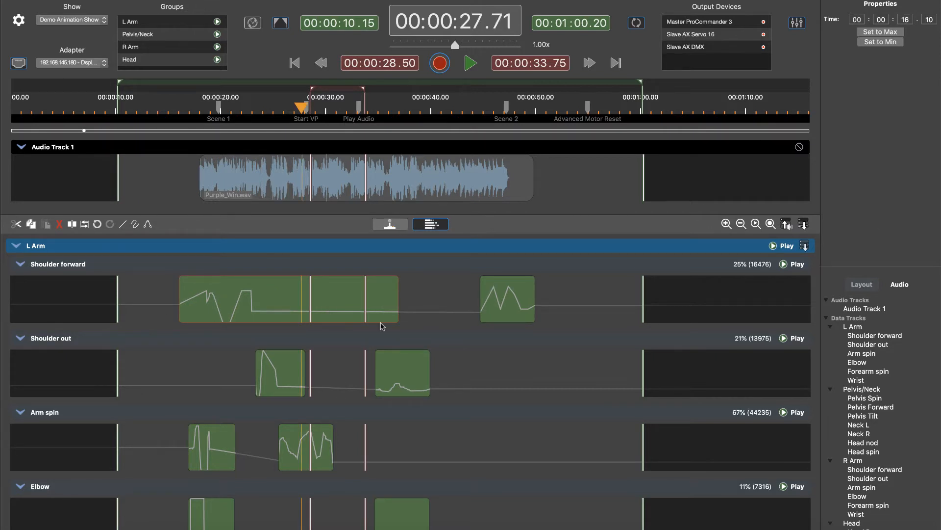
Step: Try the Record and Off modes on the L Arm Shoulder forward track and return it to Play
left_click(792, 264)
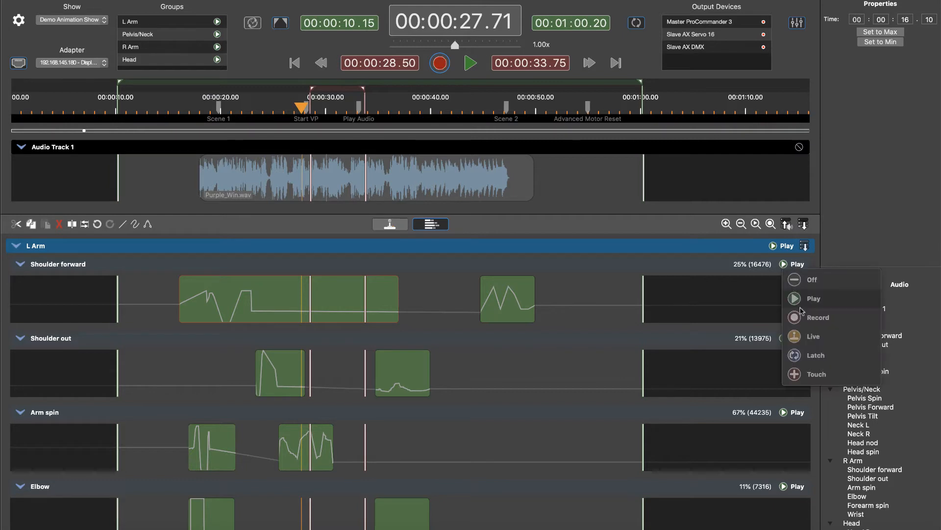
left_click(802, 317)
left_click(791, 264)
left_click(800, 285)
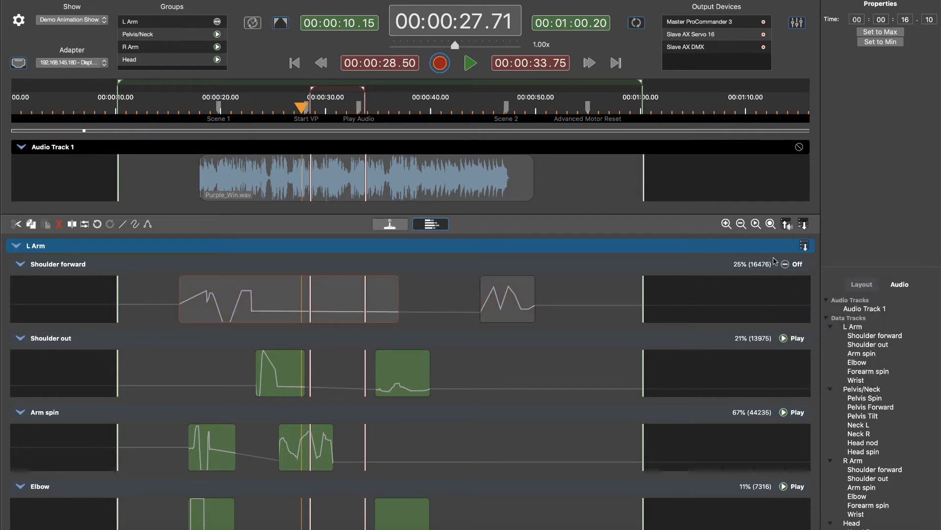
left_click(792, 264)
left_click(795, 292)
Step: Cycle the whole L Arm group through Record, Play and Off modes, ending on Play
left_click(784, 246)
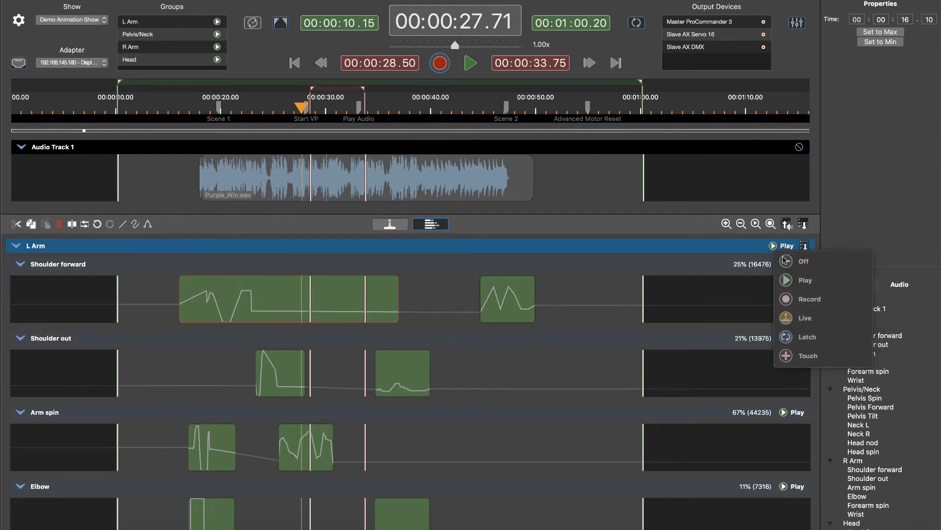
left_click(799, 300)
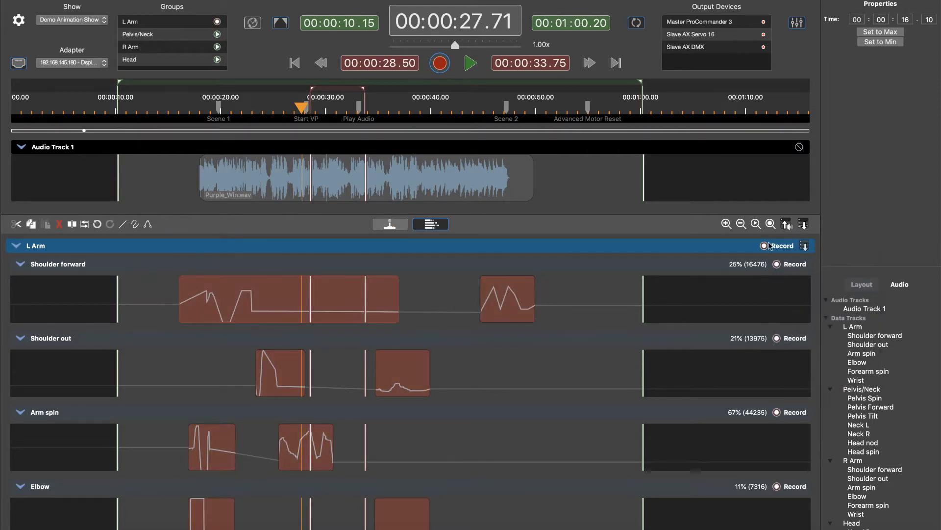
left_click(770, 246)
left_click(804, 280)
left_click(787, 245)
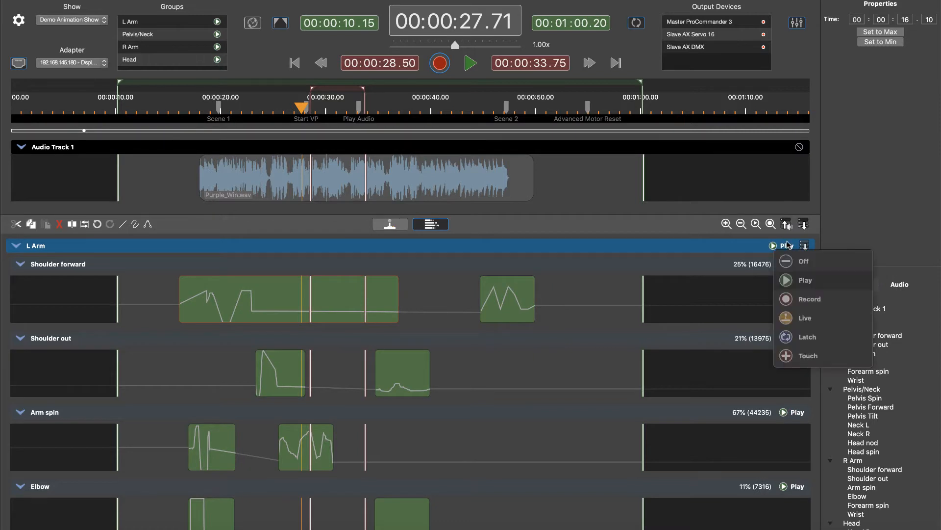
left_click(814, 263)
left_click(785, 246)
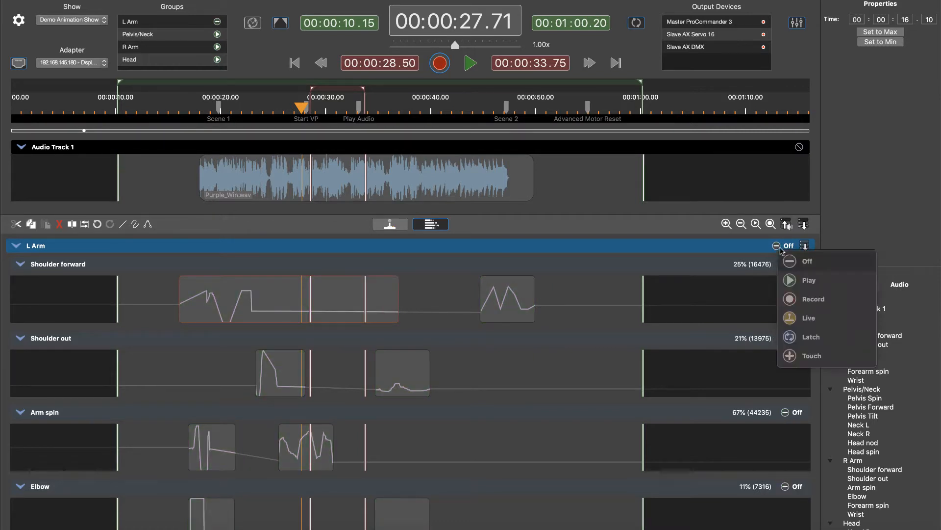
left_click(796, 279)
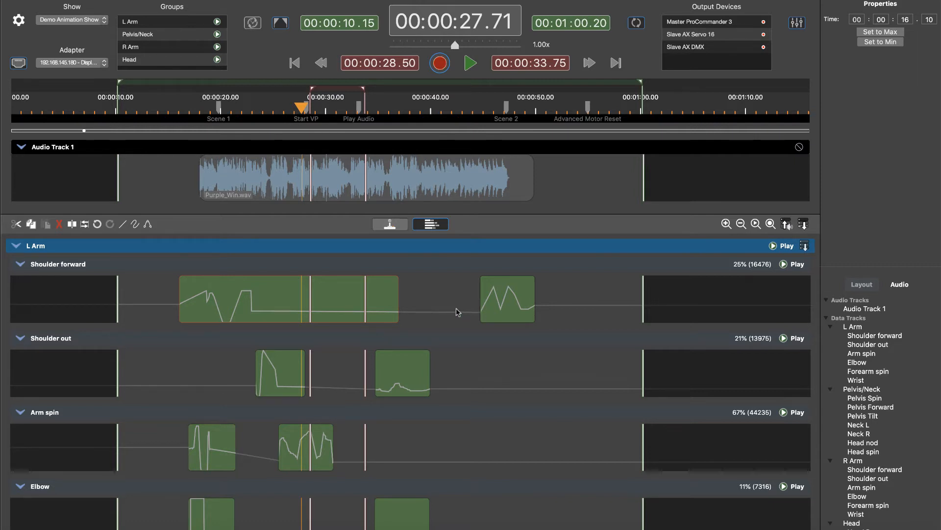
Step: Merge the second Shoulder forward envelope with the one on its left and undo the merge
left_click(528, 300)
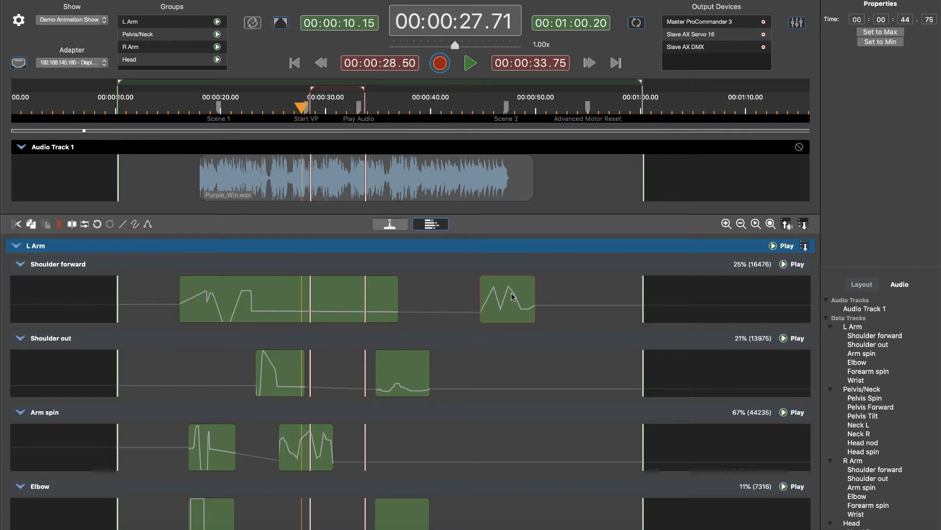
right_click(512, 296)
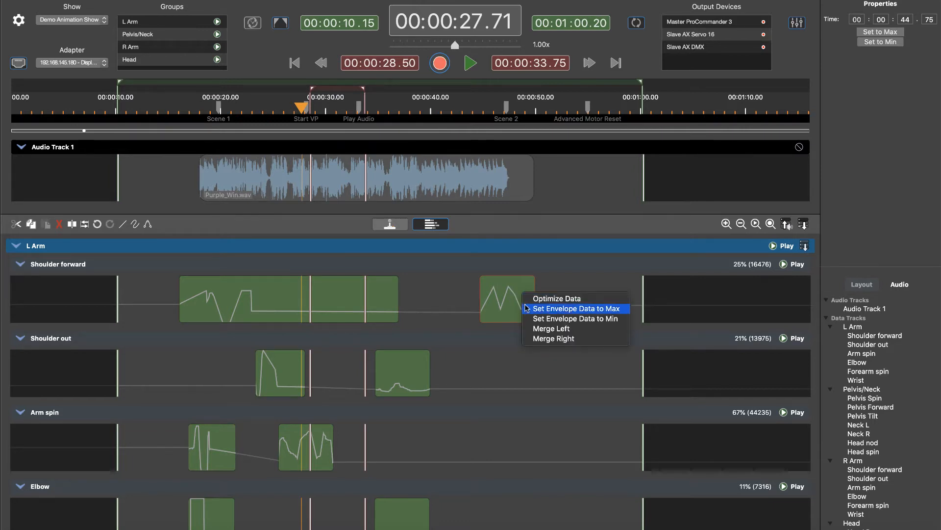
left_click(525, 328)
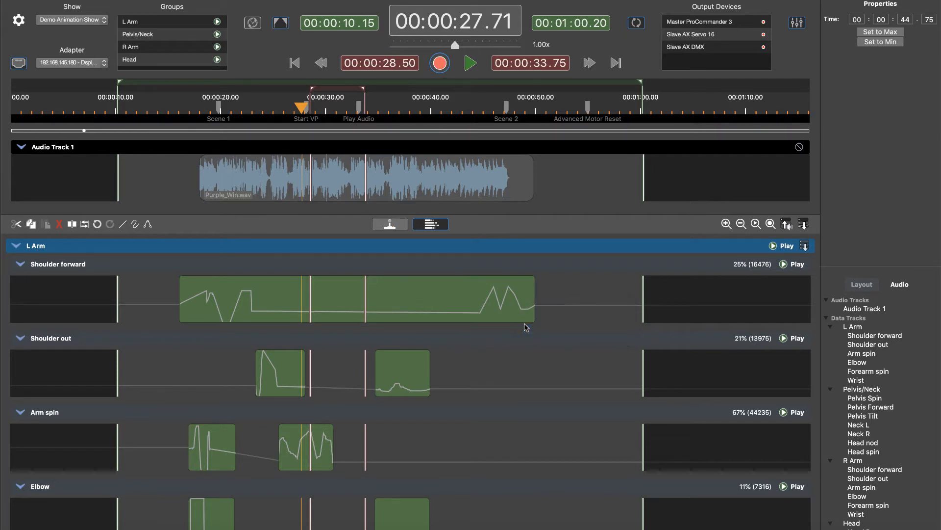
key("super+z")
Step: Merge the first Shoulder forward envelope with the one on its right and undo the merge
left_click(367, 309)
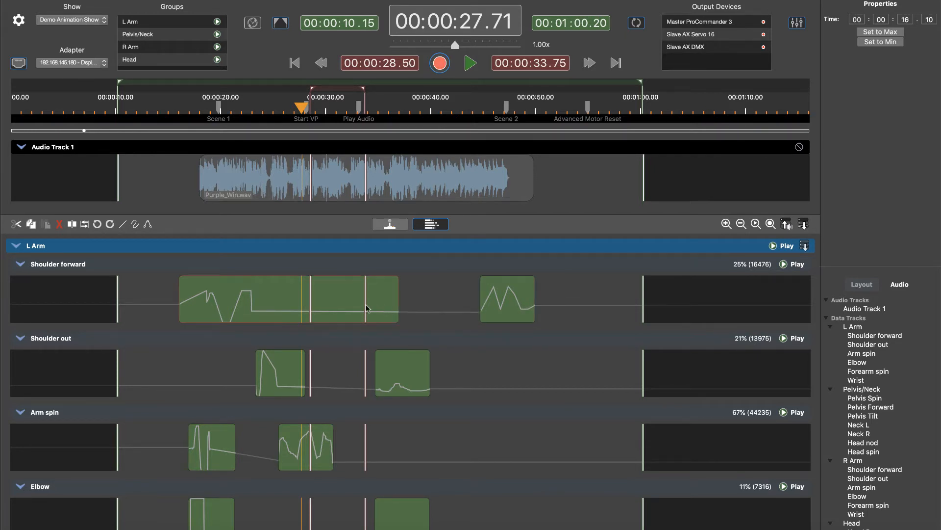
right_click(385, 298)
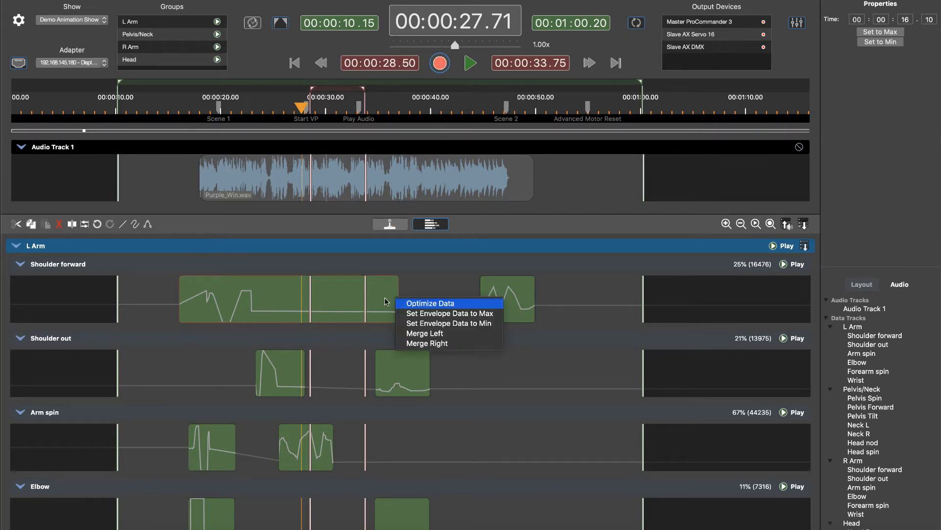
left_click(423, 343)
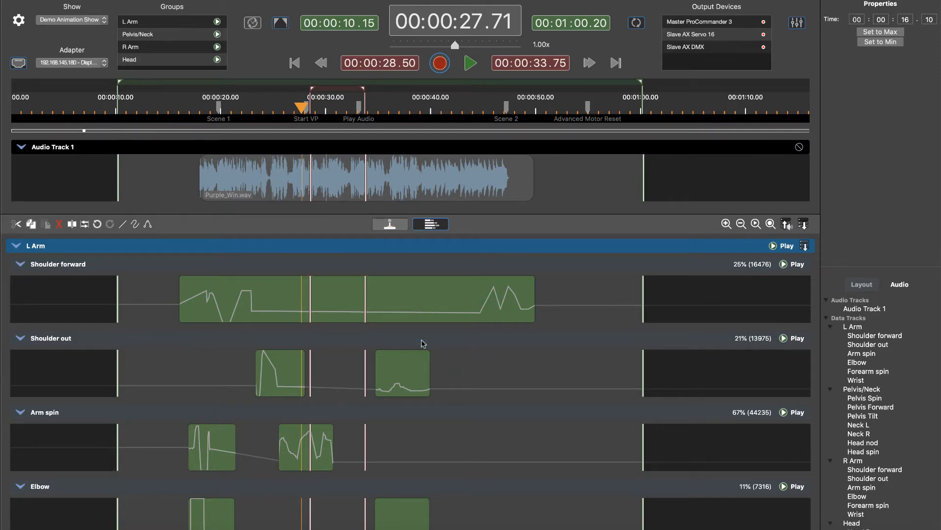
key("super+z")
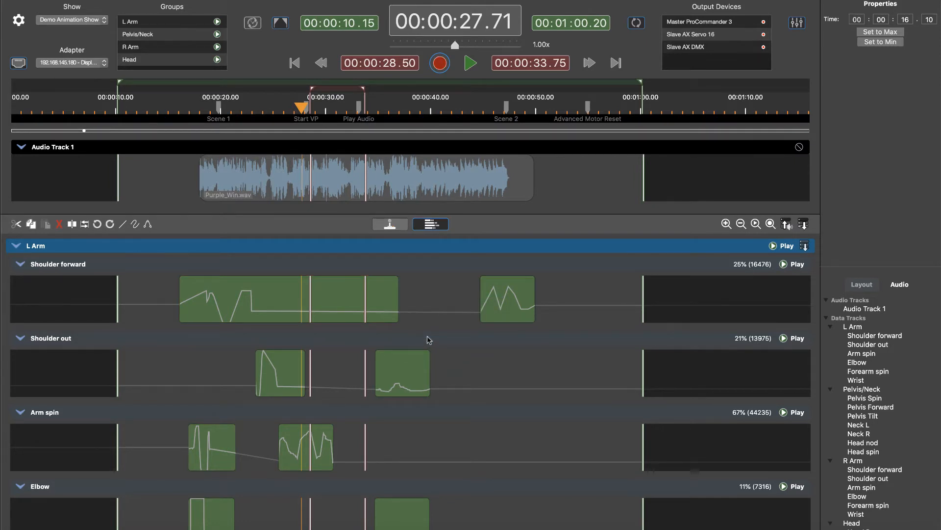
Step: Flatten the Eyelid L track in the Head group into one continuous envelope
scroll(464, 377, "down", 15)
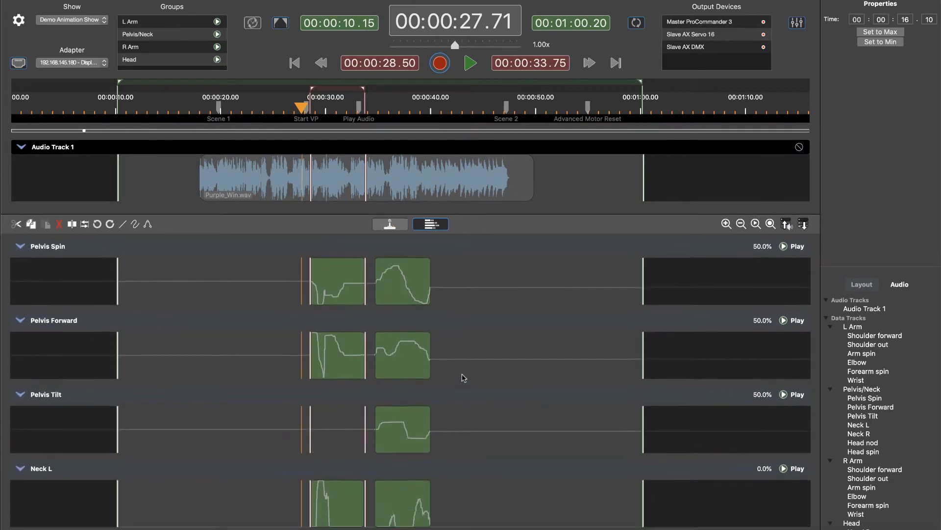
scroll(464, 377, "down", 15)
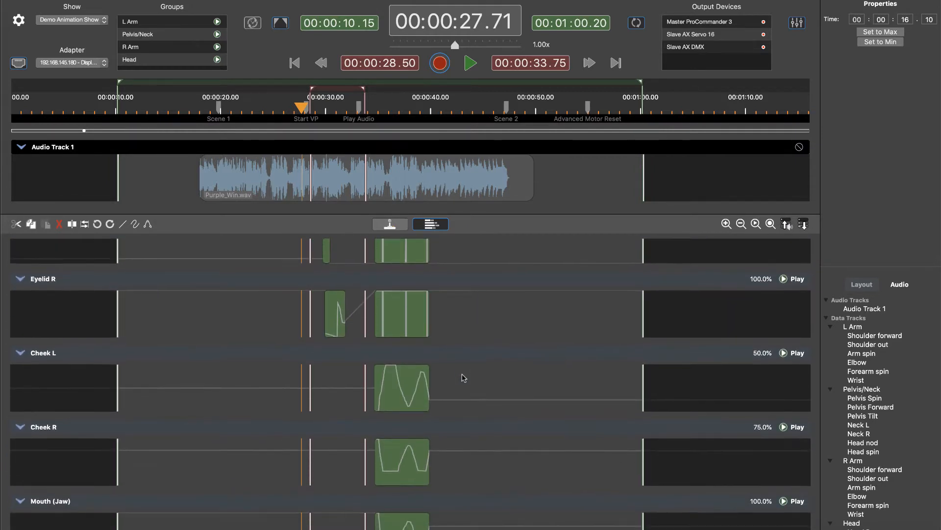
scroll(464, 378, "up", 1)
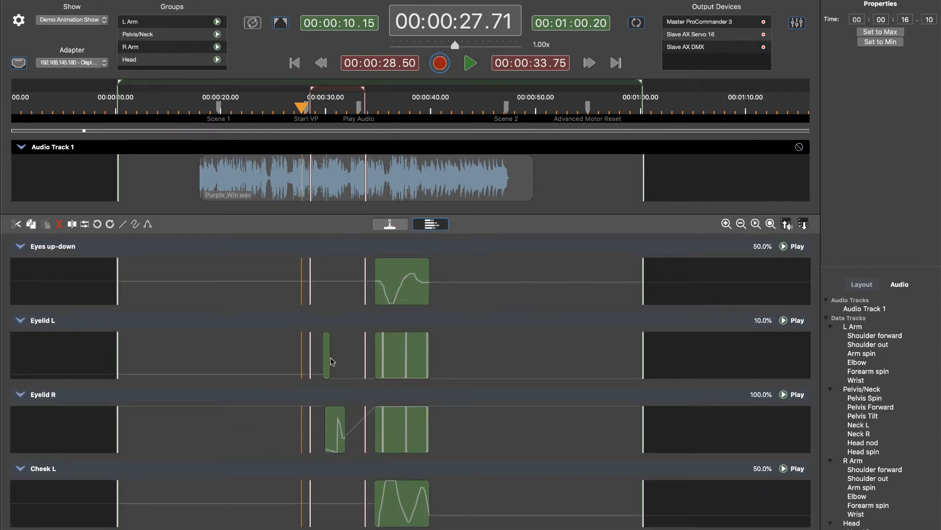
right_click(395, 324)
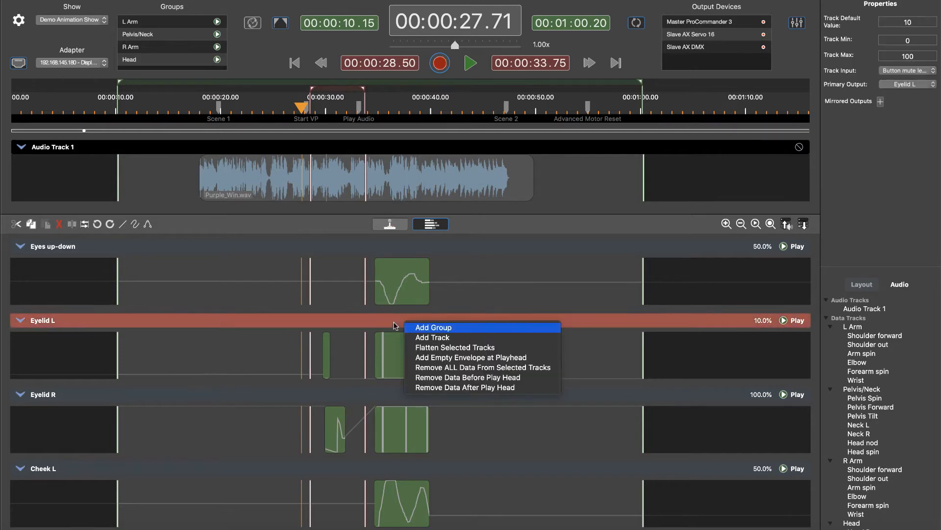
left_click(428, 347)
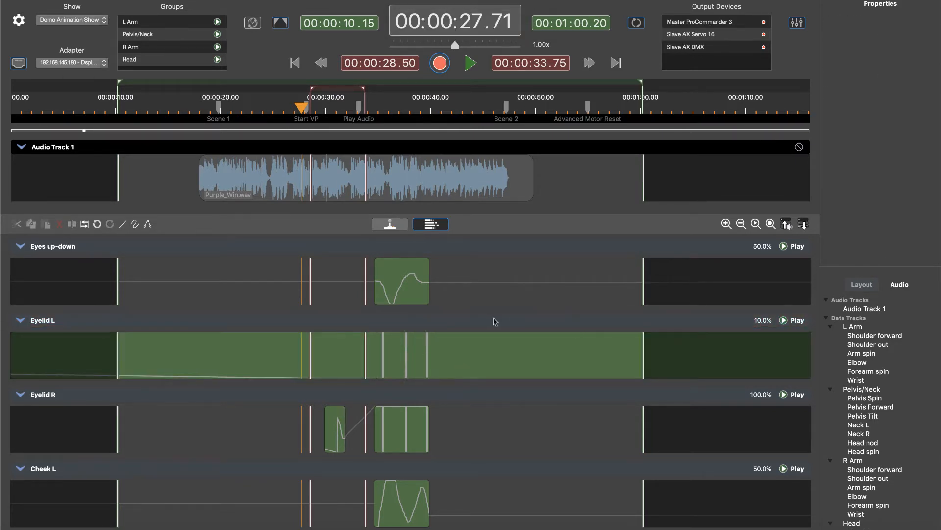
Step: View the flattened Eyelid L envelope across the whole show timeline, restore the closer view, and undo the flattening
left_click(740, 224)
left_click(741, 224)
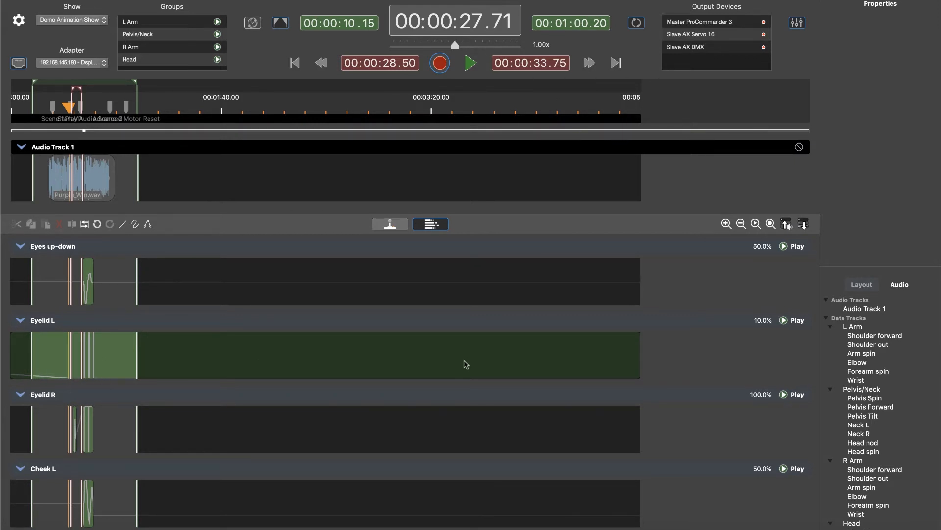
left_click(755, 224)
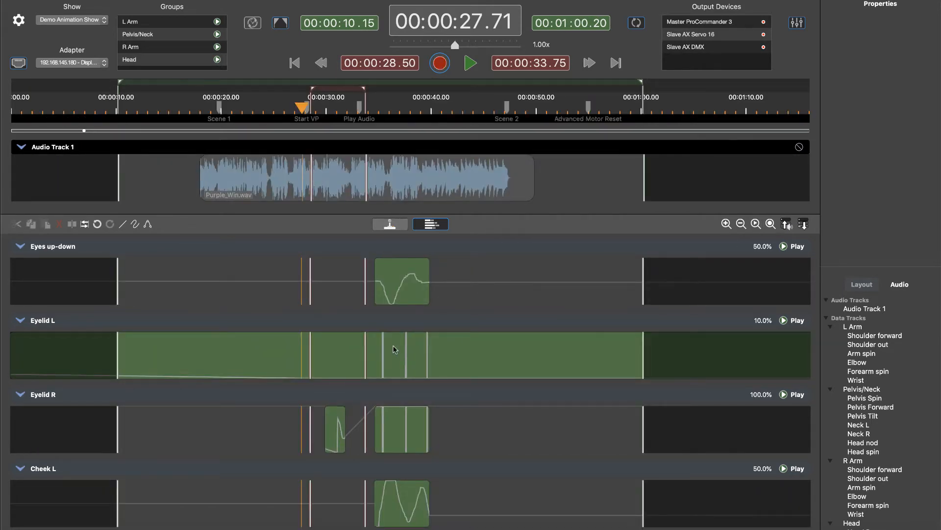
key("super+z")
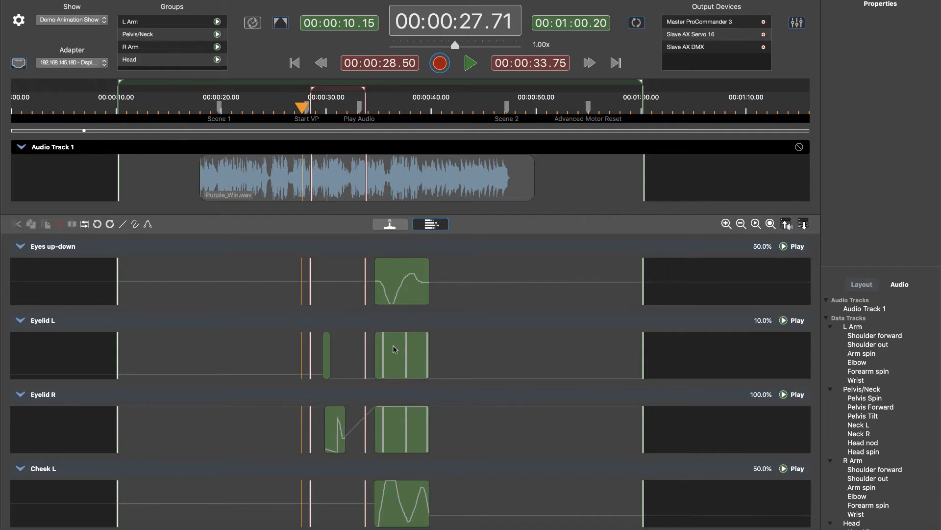
scroll(360, 413, "up", 15)
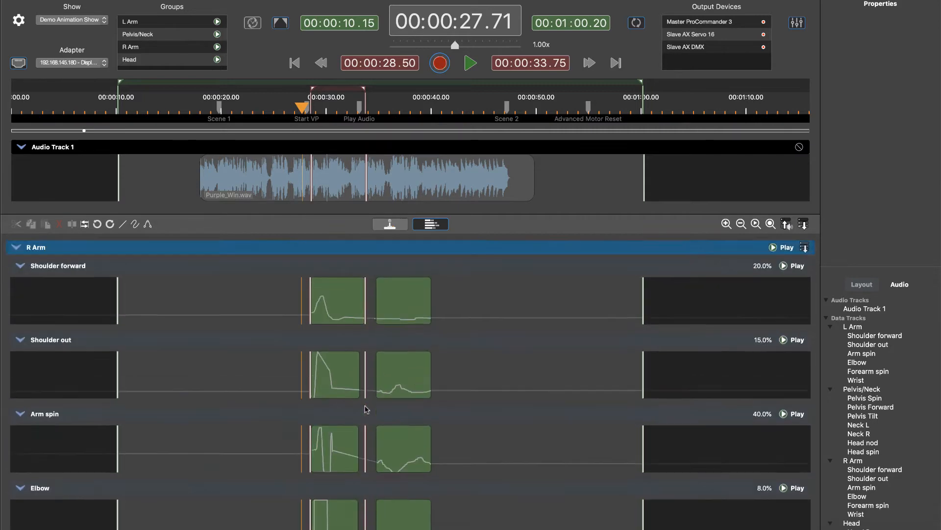
scroll(363, 412, "down", 3)
scroll(367, 409, "up", 3)
scroll(366, 408, "down", 4)
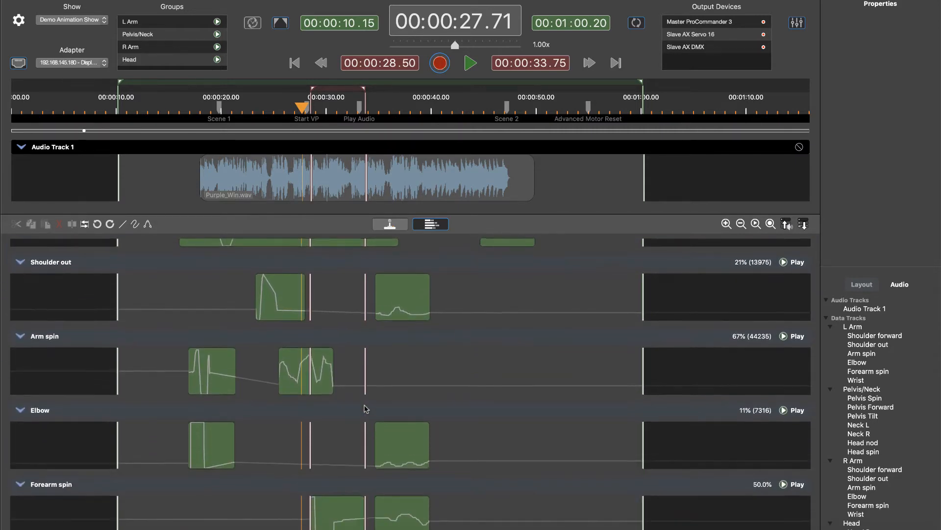
scroll(363, 408, "up", 3)
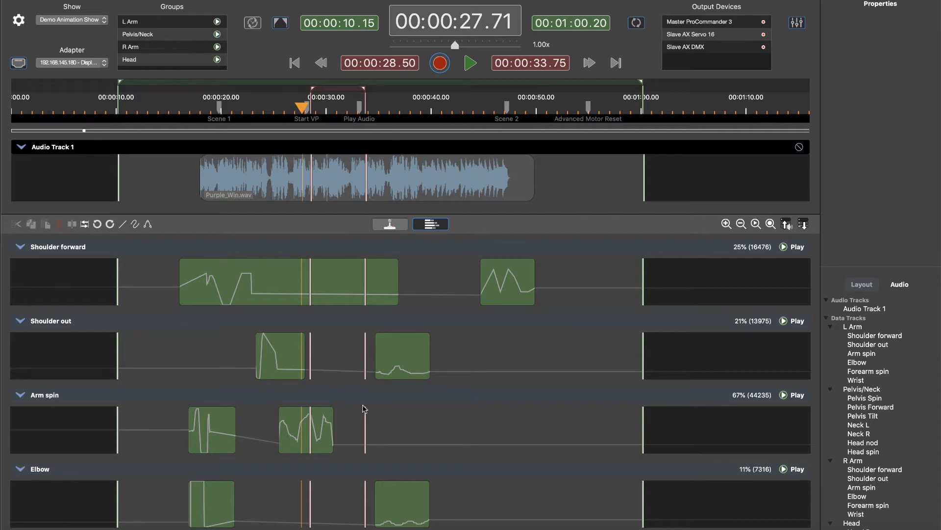
Step: Flatten the Shoulder forward track into one continuous envelope
left_click(437, 248)
right_click(443, 246)
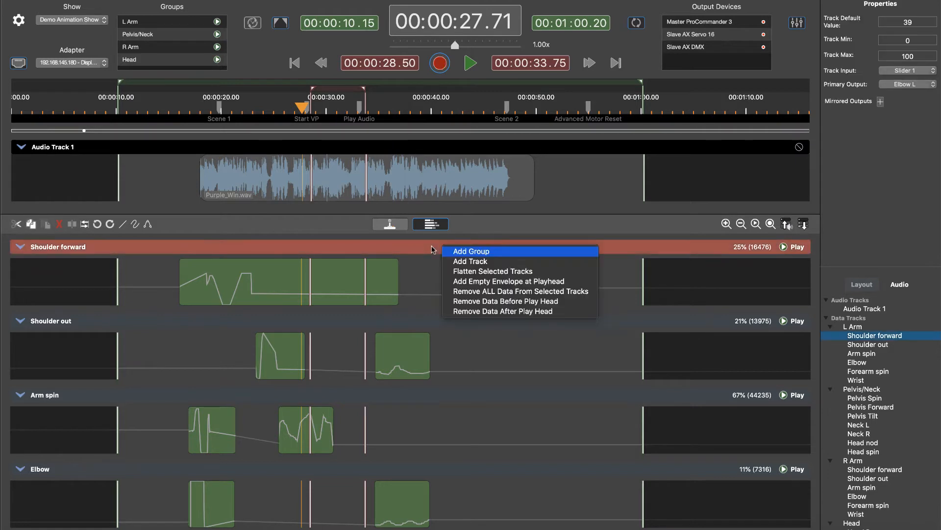
left_click(456, 270)
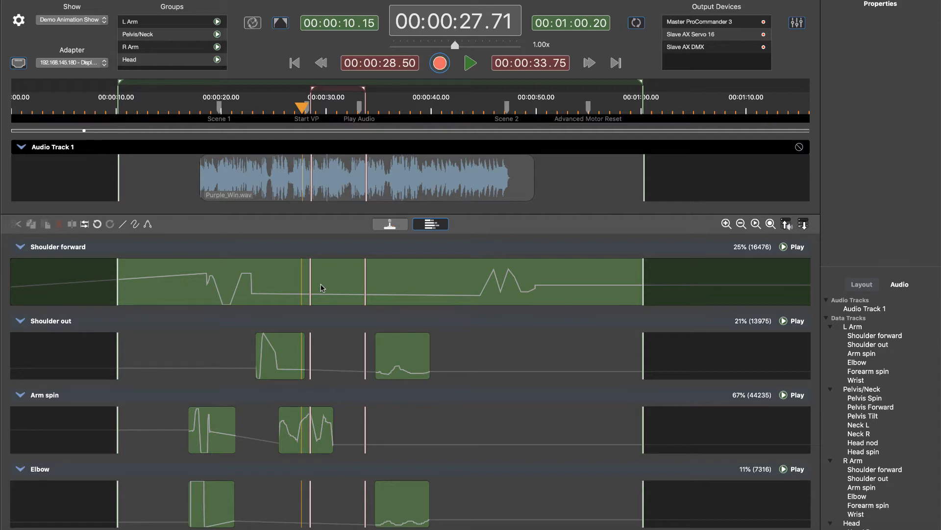
Step: Split the flattened Shoulder forward envelope at 00:00:46.79
left_click(334, 254)
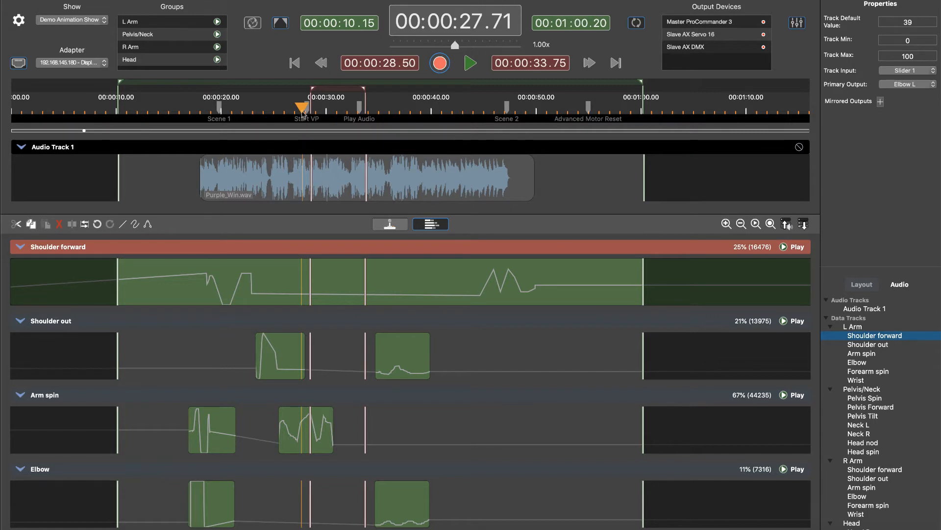
left_click_drag(301, 106, 503, 113)
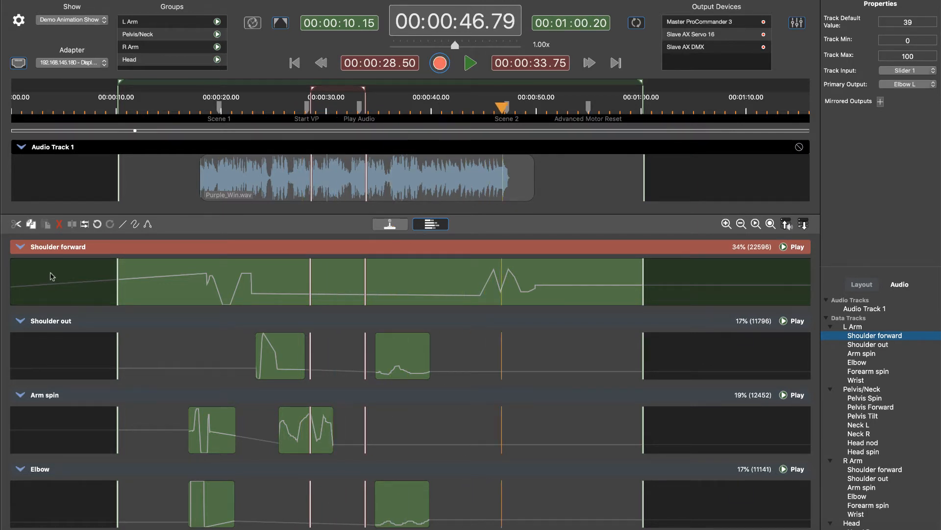
left_click(495, 273)
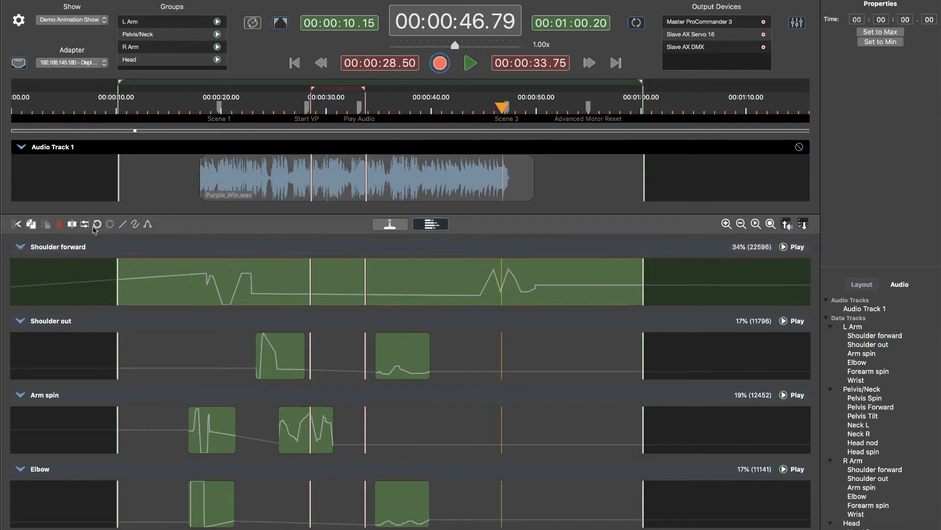
left_click(73, 224)
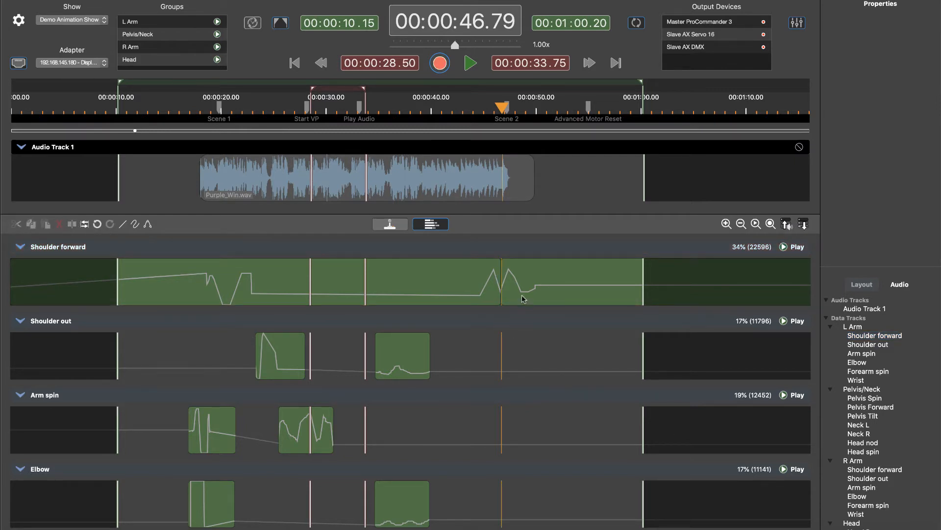
Step: Trim the first Shoulder forward piece's end to about 00:00:24 and the second's start to 00:00:50.79, and undo everything back through the flattening
left_click_drag(500, 273, 265, 283)
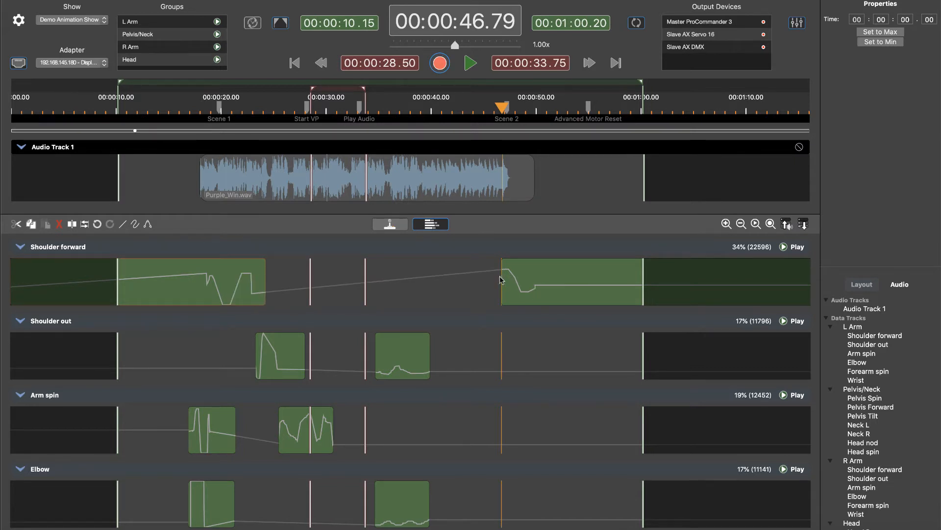
left_click_drag(502, 280, 543, 275)
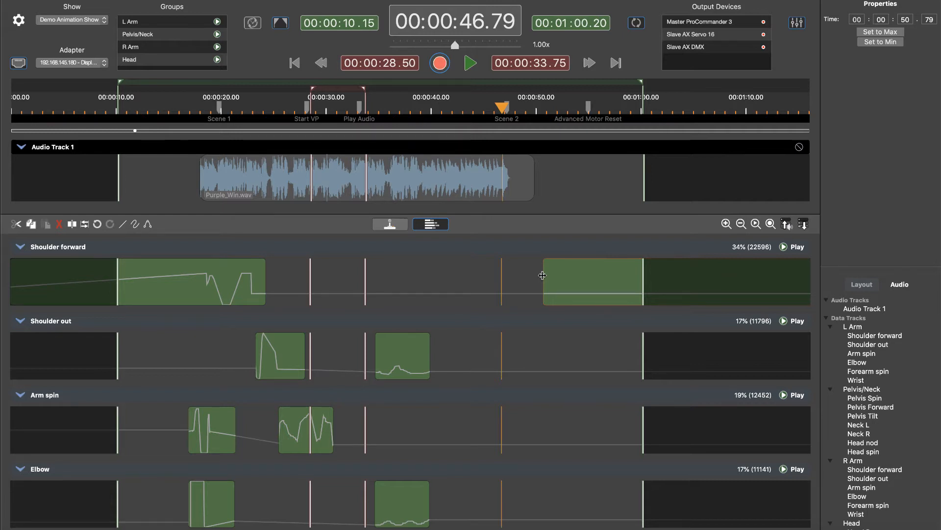
key("super+z")
key("super+z")
key("super+z")
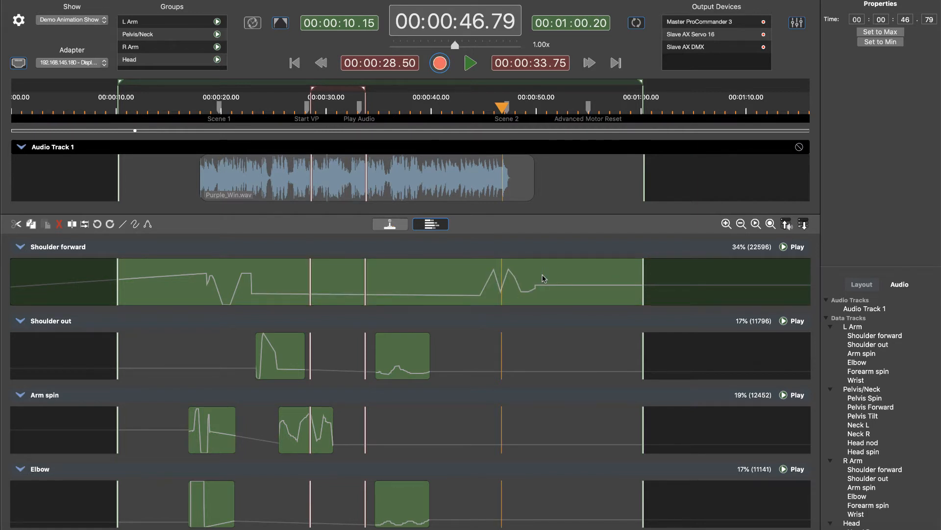
key("super+z")
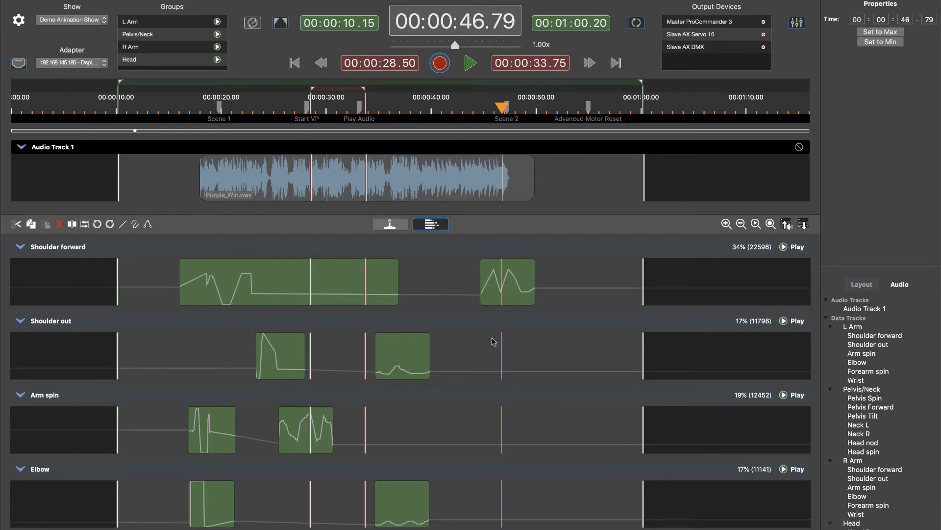
Step: Switch the timeline to the hatched all-tracks editing mode and shift the Purple_Win.wav clip to a later time and back earlier
left_click(71, 225)
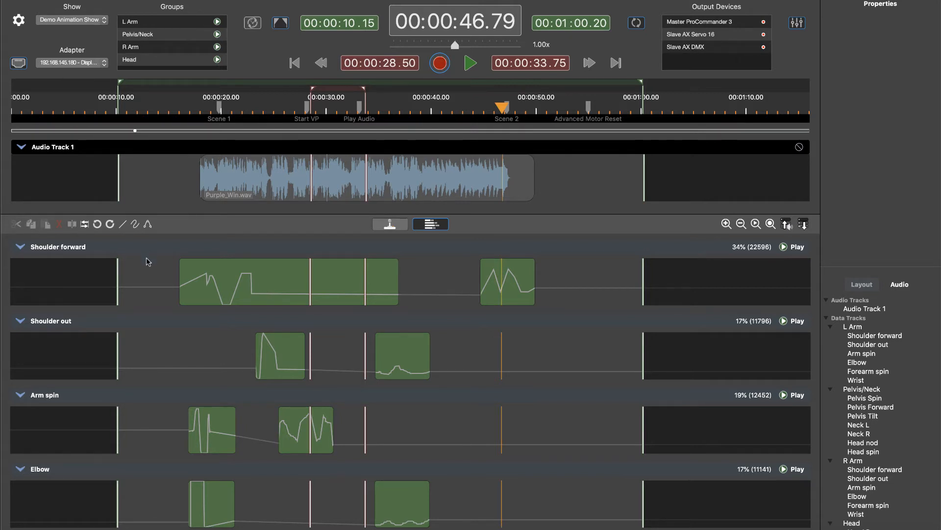
left_click(84, 224)
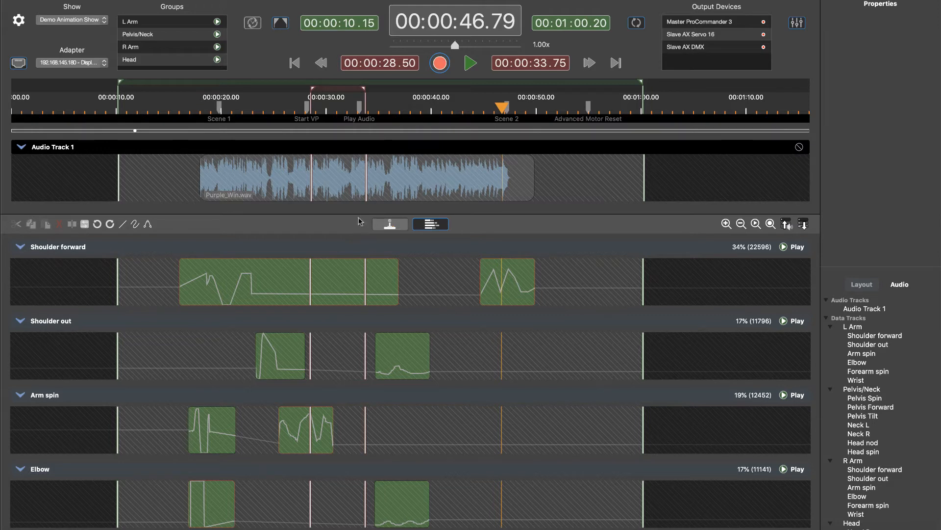
left_click(351, 196)
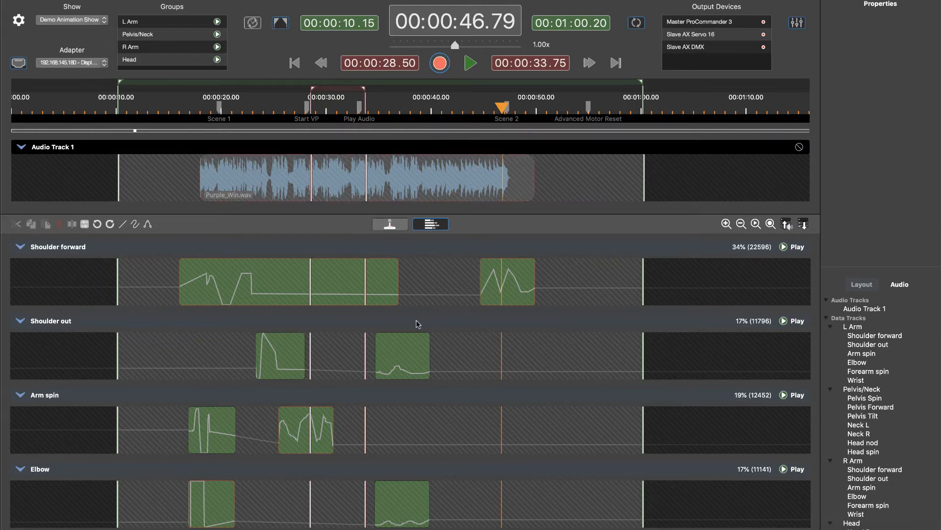
left_click_drag(339, 198, 503, 200)
left_click_drag(568, 210, 439, 205)
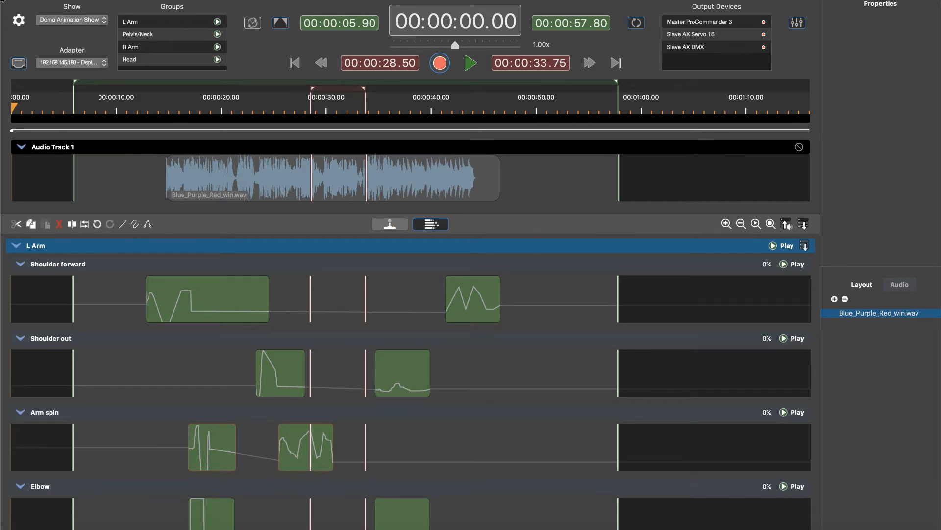
Step: Copy the two selected Arm spin envelopes and place the playhead at 00:00:42.50
left_click_drag(14, 107, 433, 106)
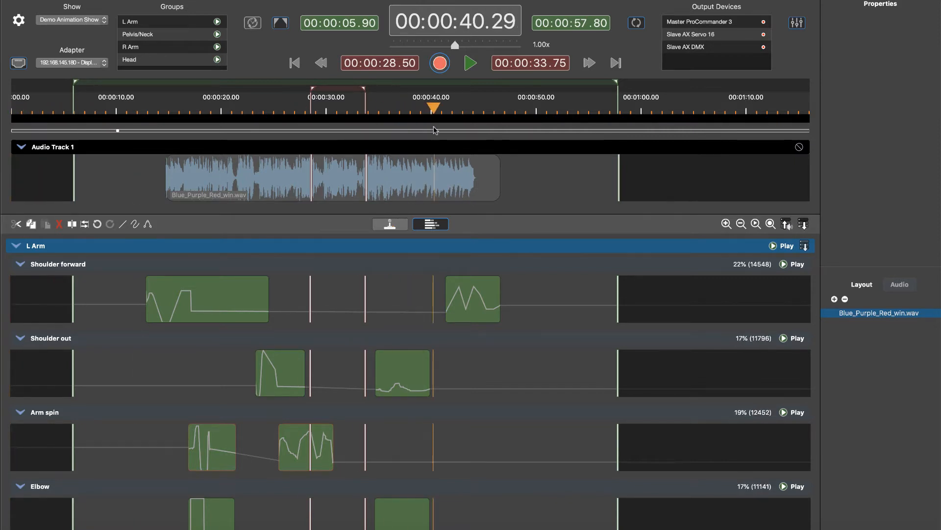
left_click(104, 0)
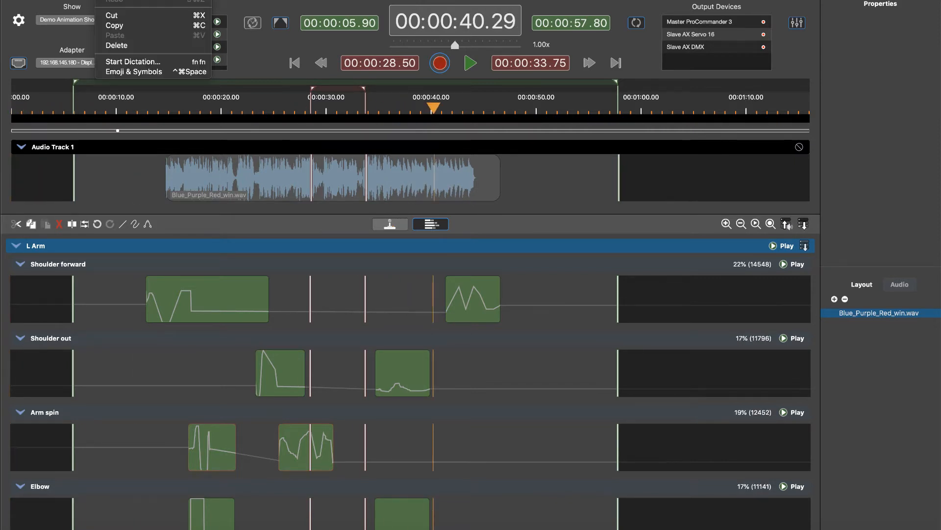
left_click(448, 312)
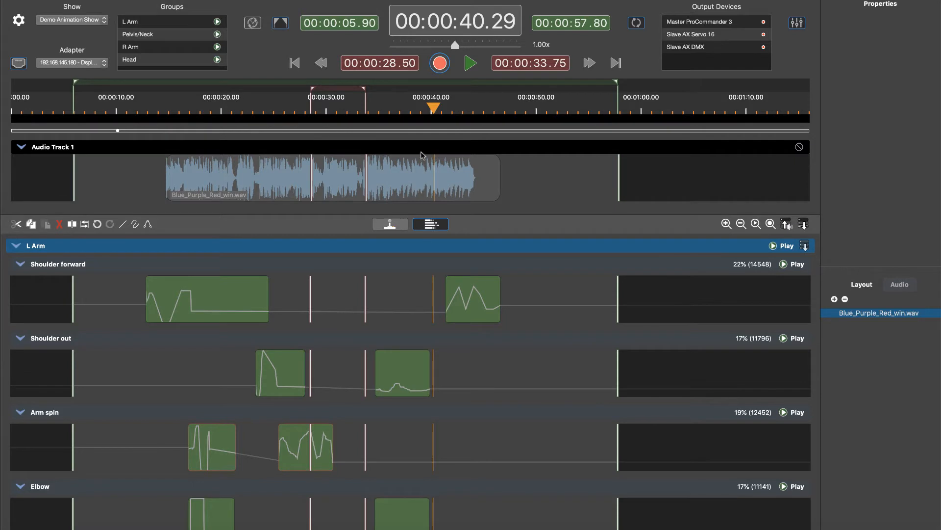
left_click_drag(435, 108, 458, 111)
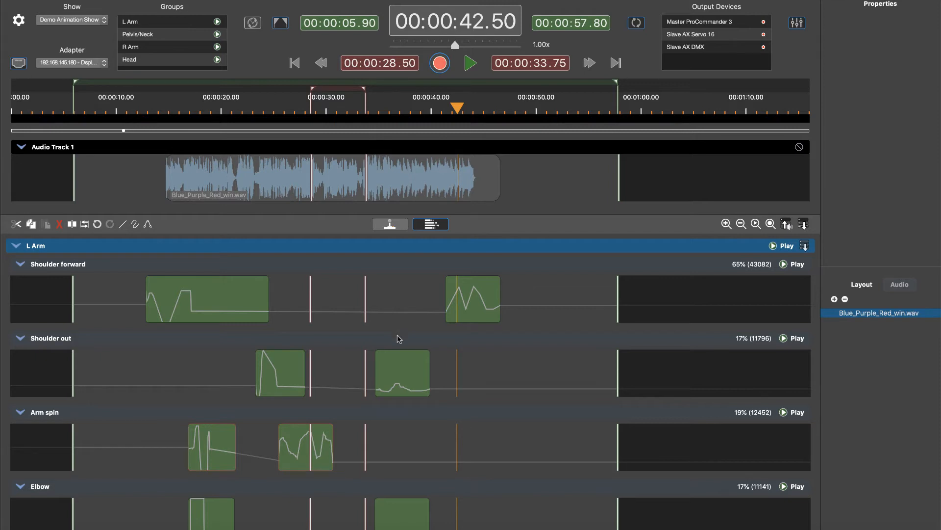
Step: Paste the copied envelopes at the playhead into the Arm spin track and into the Shoulder out track
left_click(457, 415)
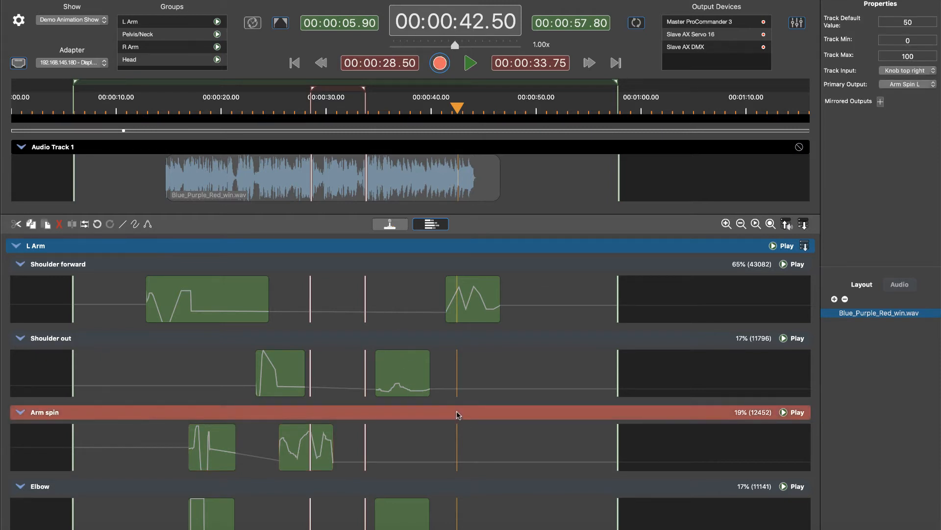
key("super+v")
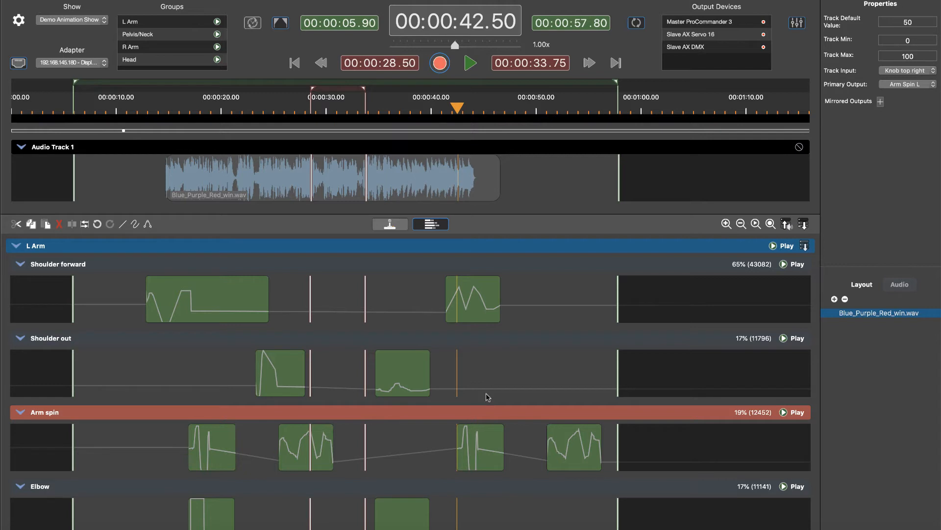
left_click(458, 339)
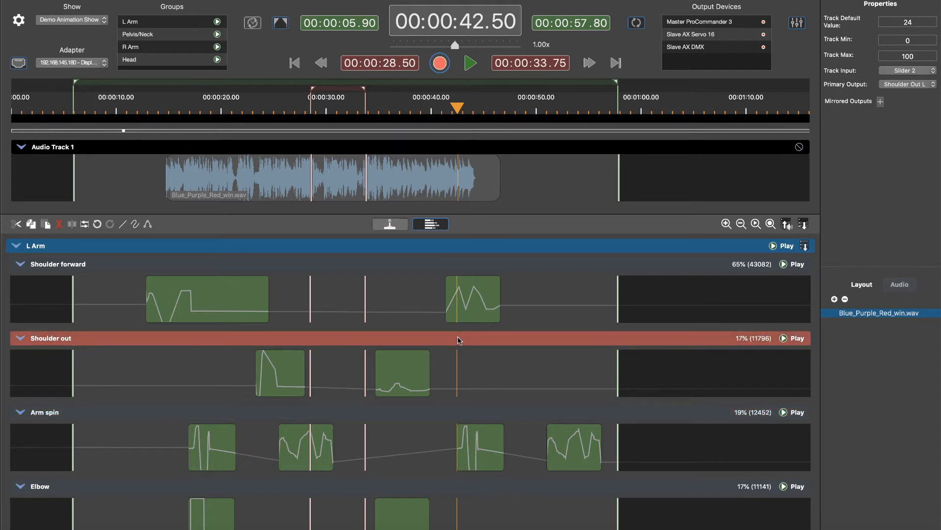
key("super+v")
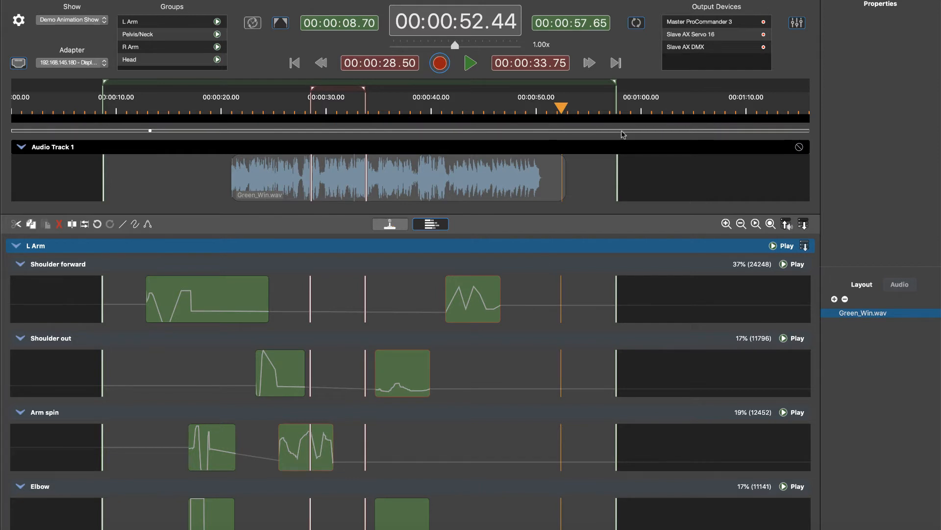
Step: Extend the show's end to 00:01:07.10 and paste the copied envelopes into only the Shoulder forward track with the playhead at 00:00:51.83
left_click_drag(615, 83, 715, 83)
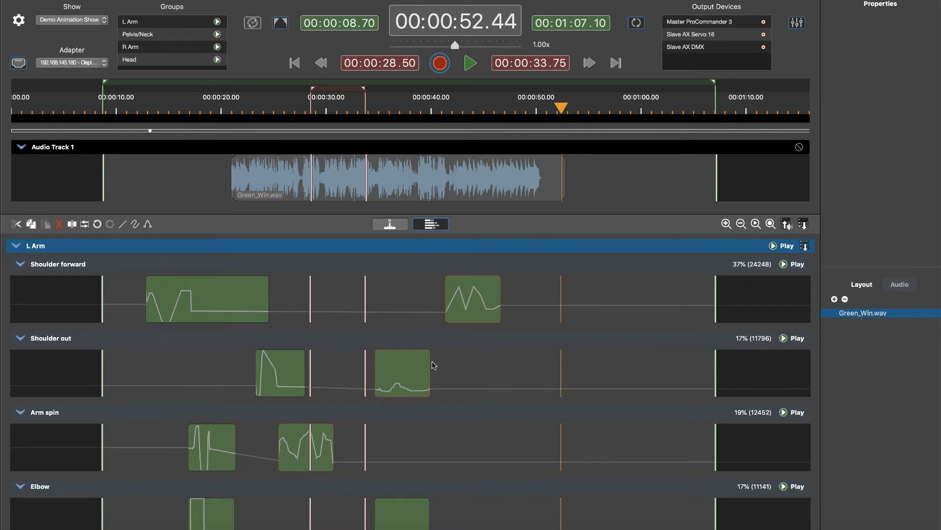
left_click(556, 108)
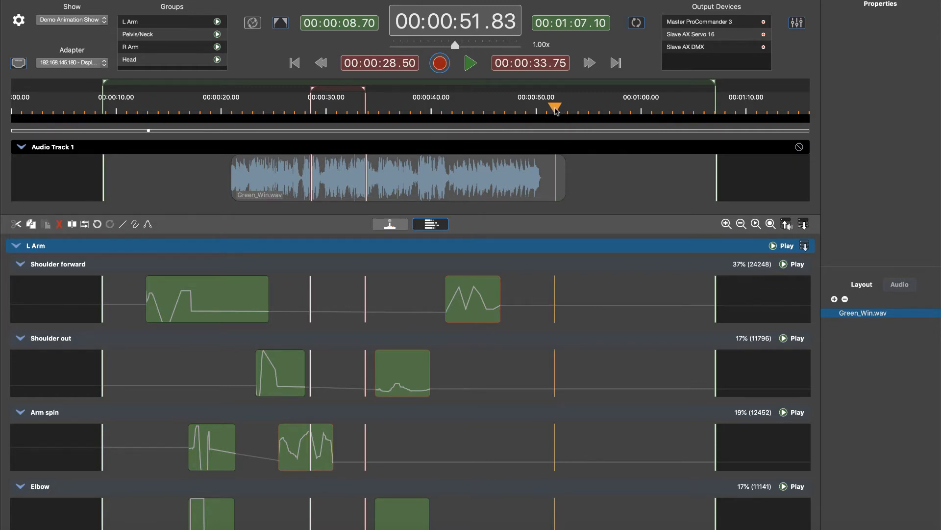
left_click(550, 267)
key("super+v")
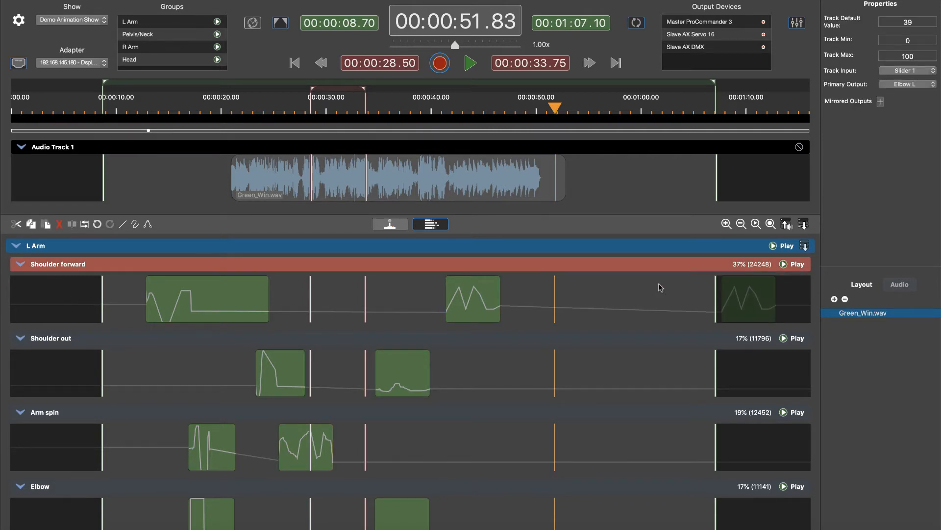
Step: Move the pasted Shoulder forward envelope earlier to start at 00:00:49.80 and undo the move
left_click_drag(751, 289, 561, 292)
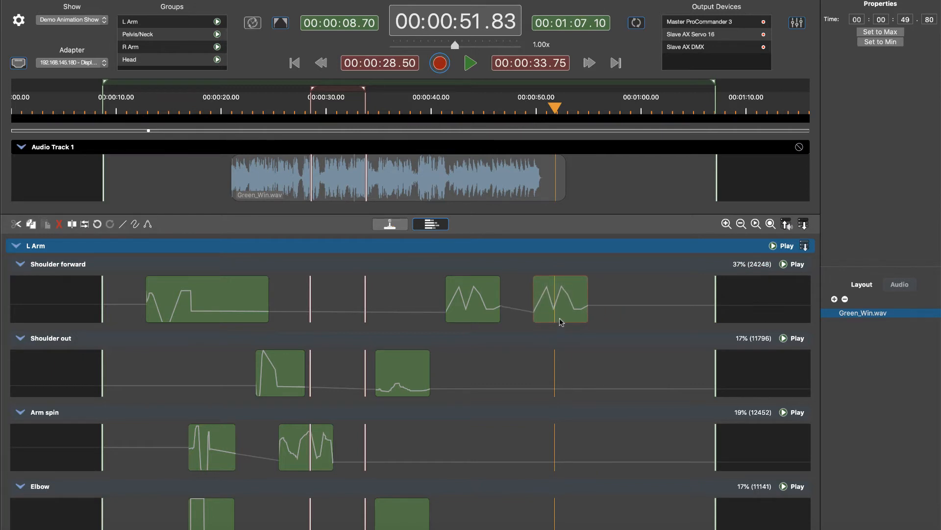
key("super+z")
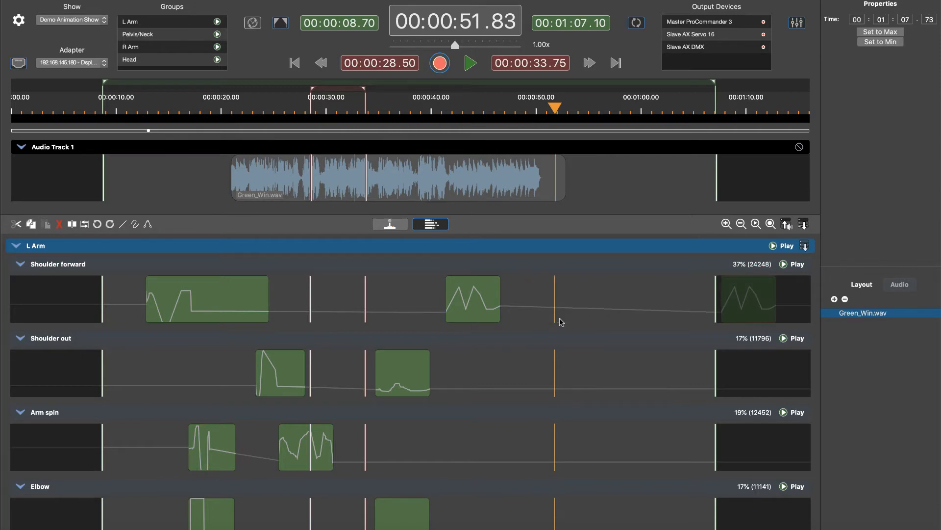
Step: Paste the copied envelopes into the Shoulder forward, Shoulder out and Arm spin tracks together with the playhead at 00:00:47.61
left_click(535, 269)
left_click(524, 342, "shift")
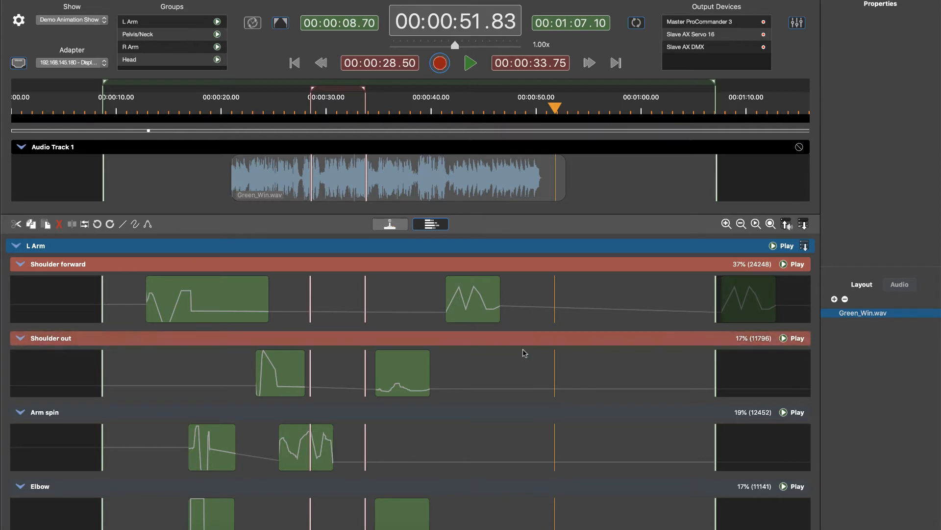
left_click(521, 415, "shift")
left_click_drag(556, 109, 512, 112)
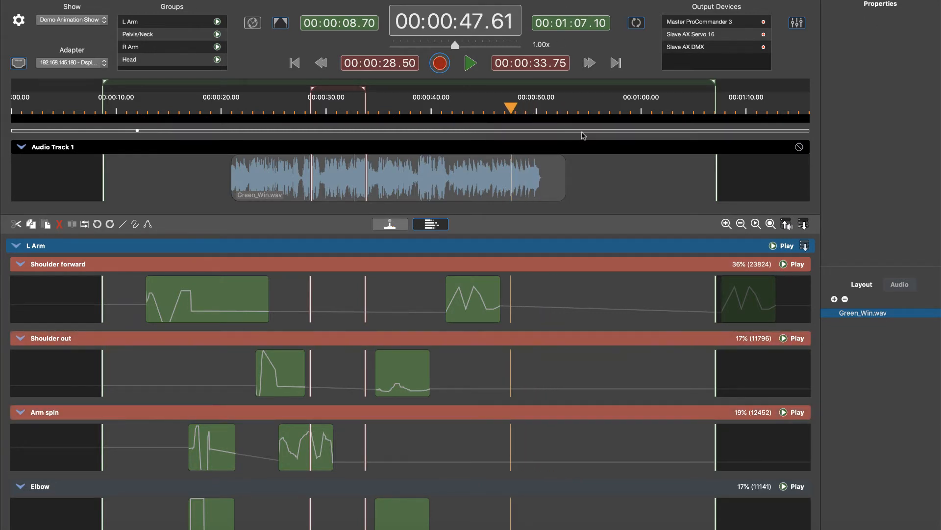
key("super+v")
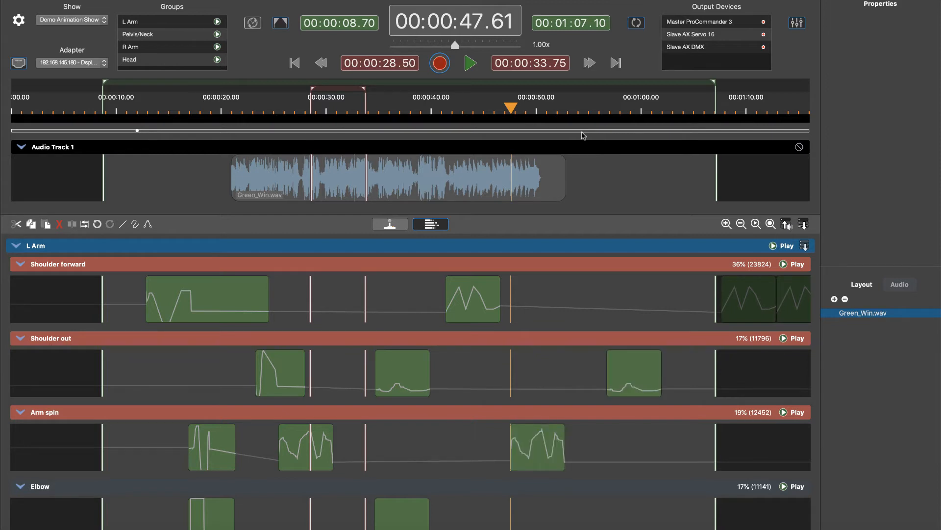
Step: Extend the show's end to 00:01:23.05 and delete the last pasted envelope on the Shoulder forward track
left_click(757, 299)
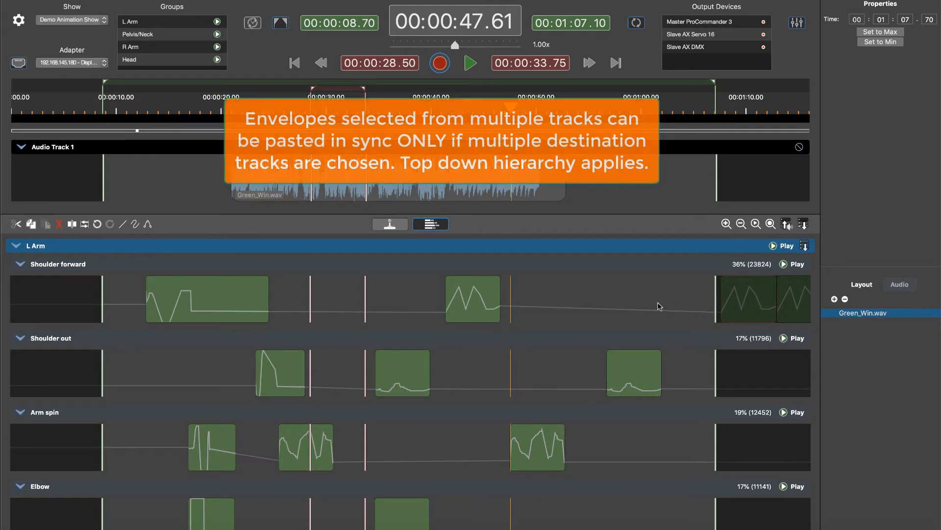
scroll(655, 304, "right", 5)
left_click_drag(523, 82, 690, 82)
left_click(611, 288)
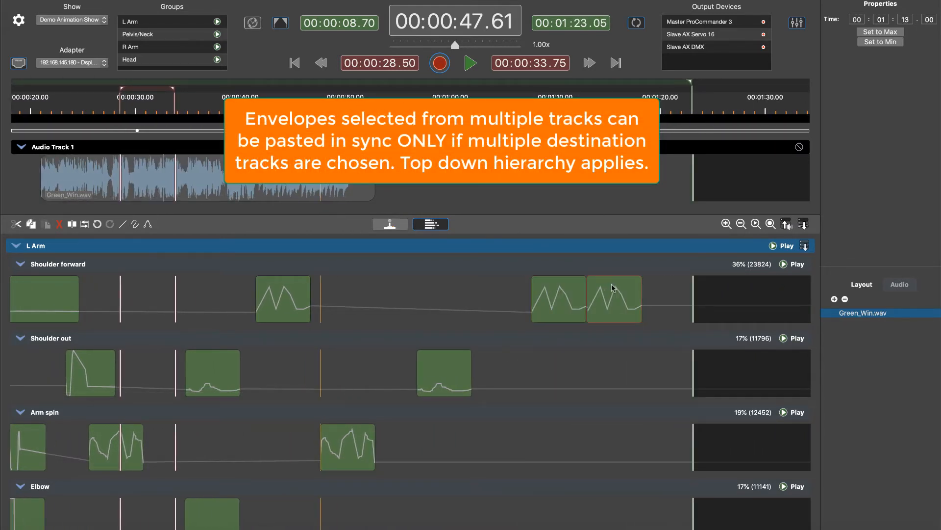
key("Delete")
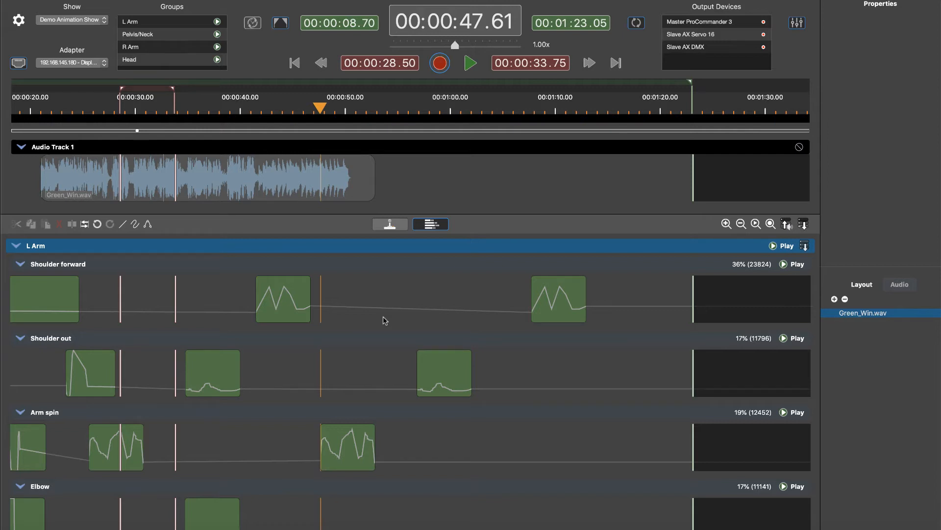
Step: Move the playhead to 00:01:15.20 and extend the show's end to 00:02:27.50
left_click_drag(318, 129, 611, 174)
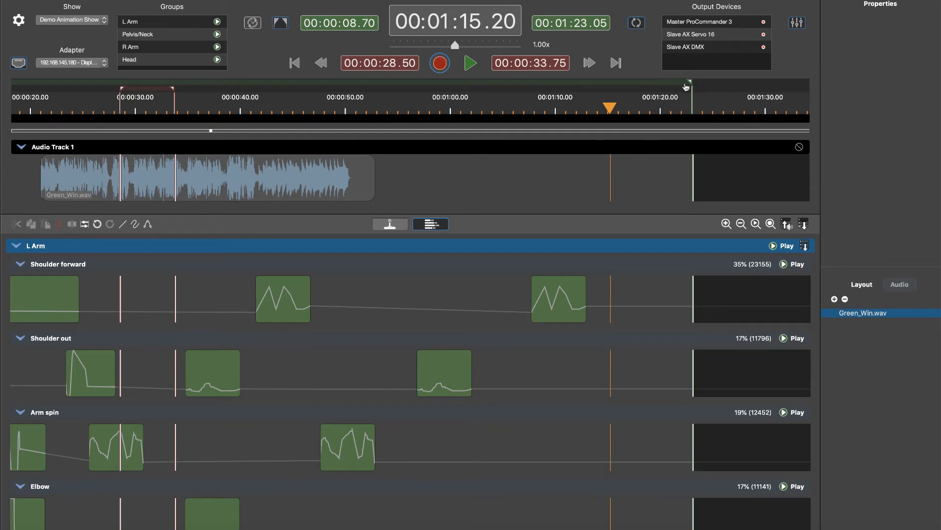
left_click(740, 223)
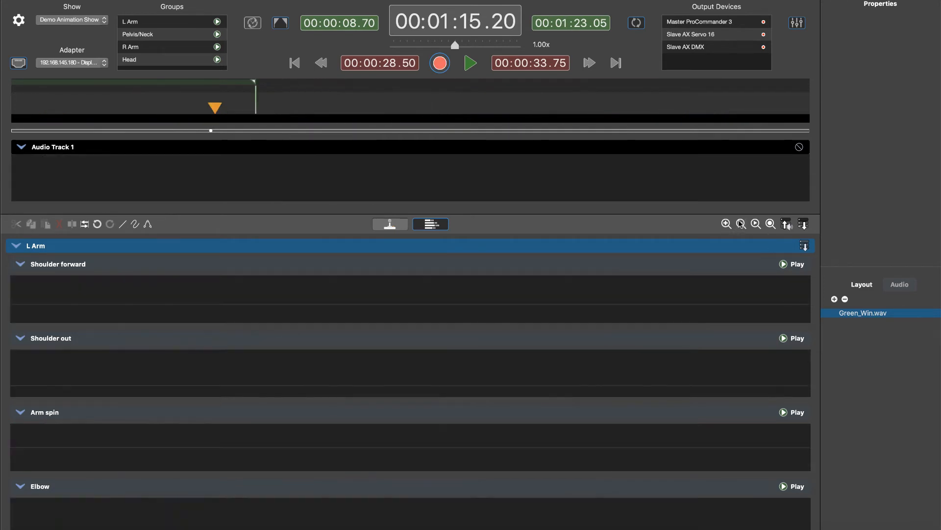
left_click_drag(447, 87, 786, 88)
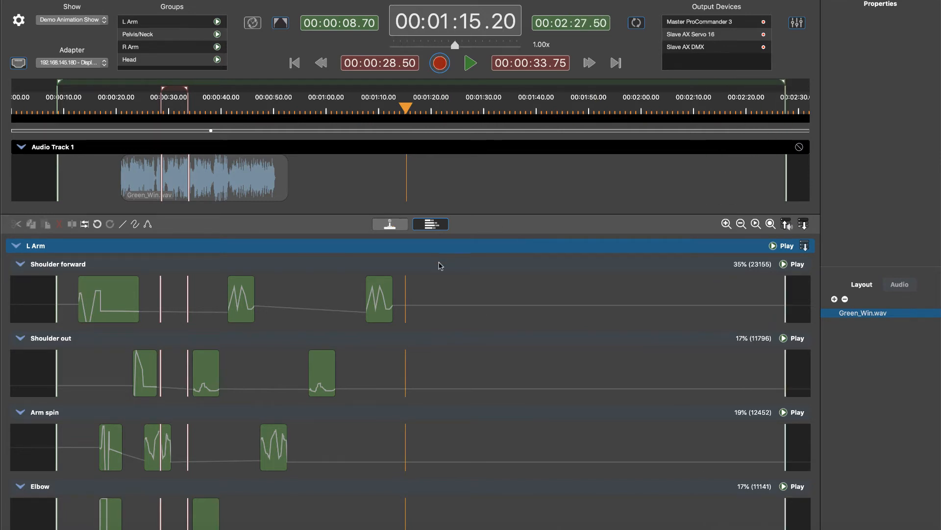
Step: Paste the copied envelopes into the Shoulder forward, Shoulder out and Arm spin tracks together at the 00:01:15.20 playhead
left_click(416, 266)
left_click(411, 346, "shift")
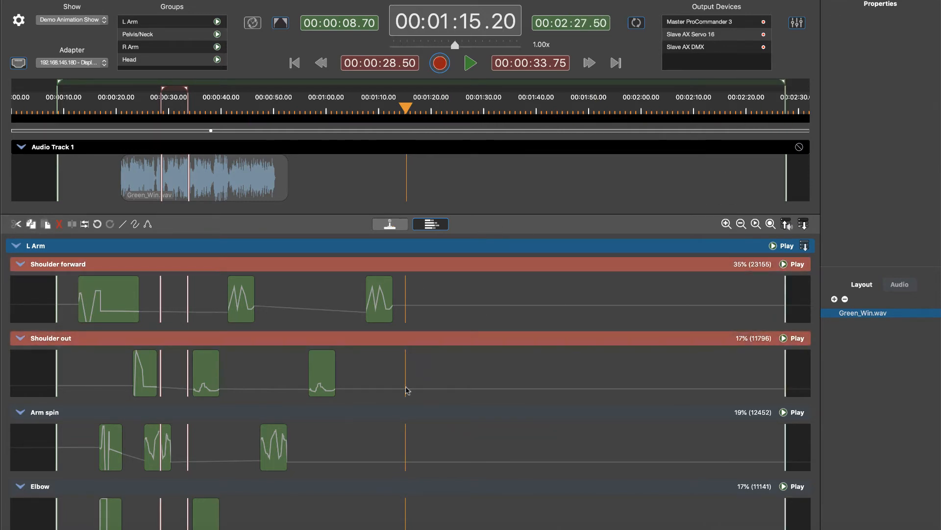
left_click(403, 414, "shift")
key("super+v")
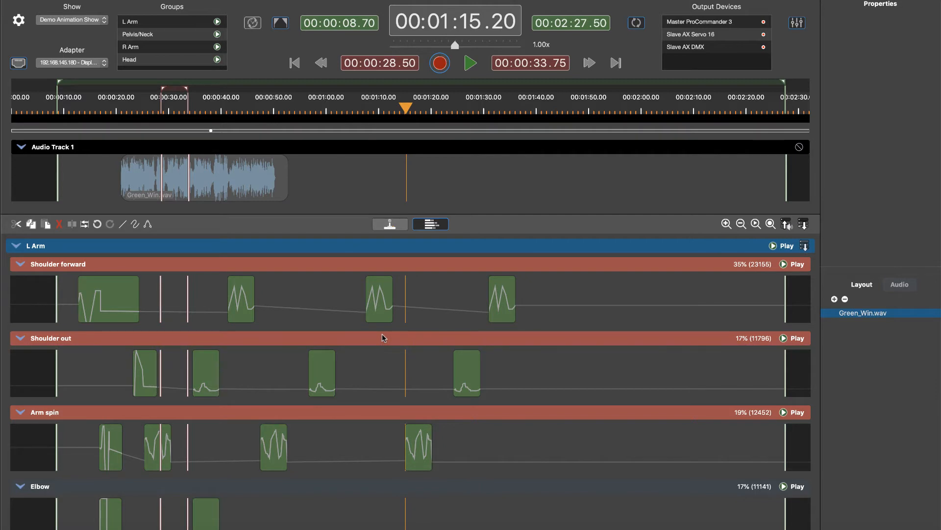
scroll(502, 358, "down", 5)
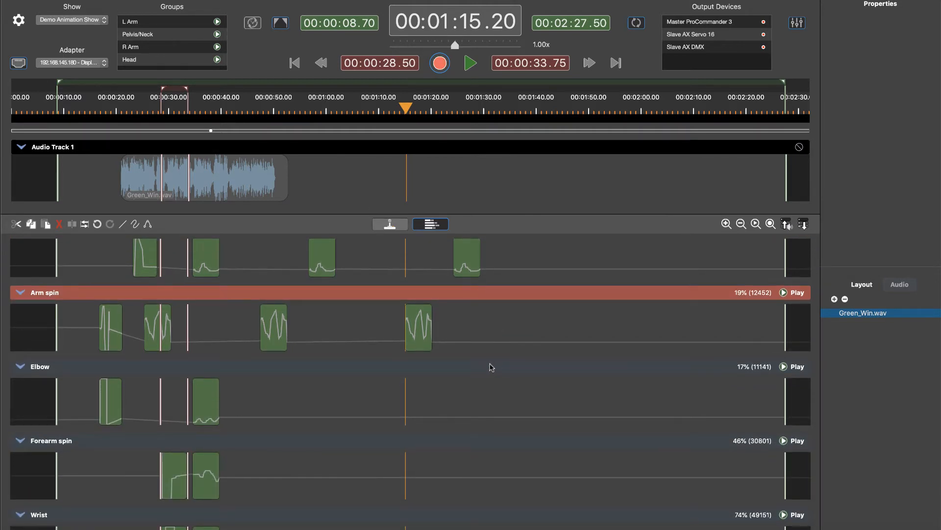
scroll(491, 367, "up", 5)
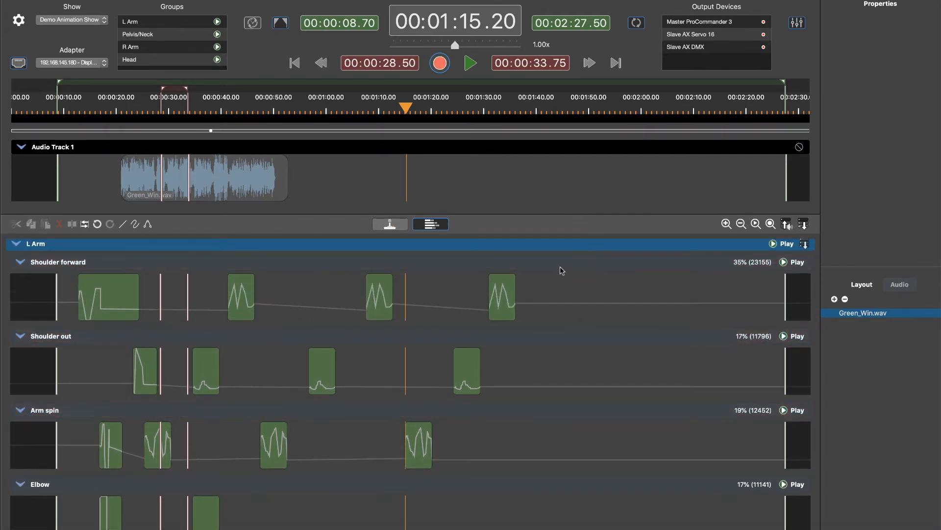
Step: Paste the copied envelopes into the non-adjacent Shoulder forward, Arm spin and Forearm spin tracks with the playhead at 00:01:46.79
left_click(560, 266)
scroll(588, 405, "down", 2)
left_click(576, 376)
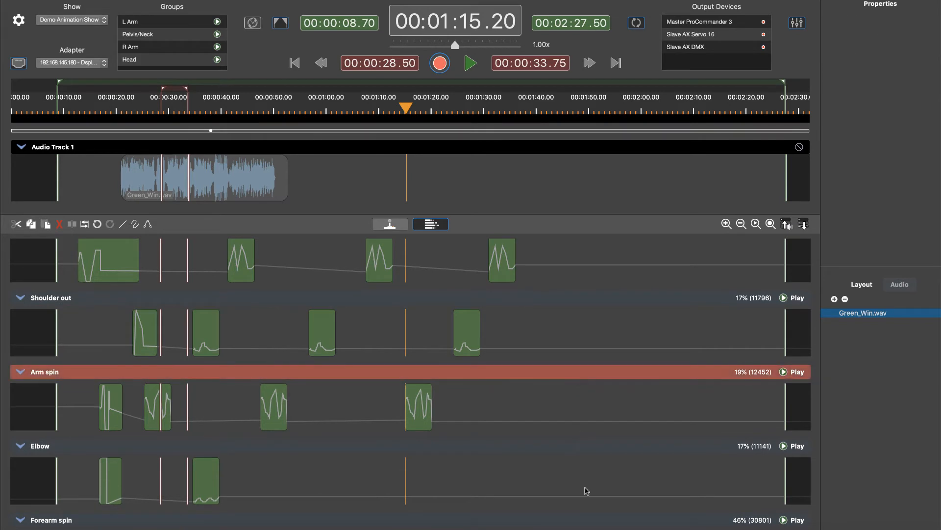
scroll(586, 492, "down", 2)
scroll(586, 523, "up", 2)
scroll(584, 516, "down", 2)
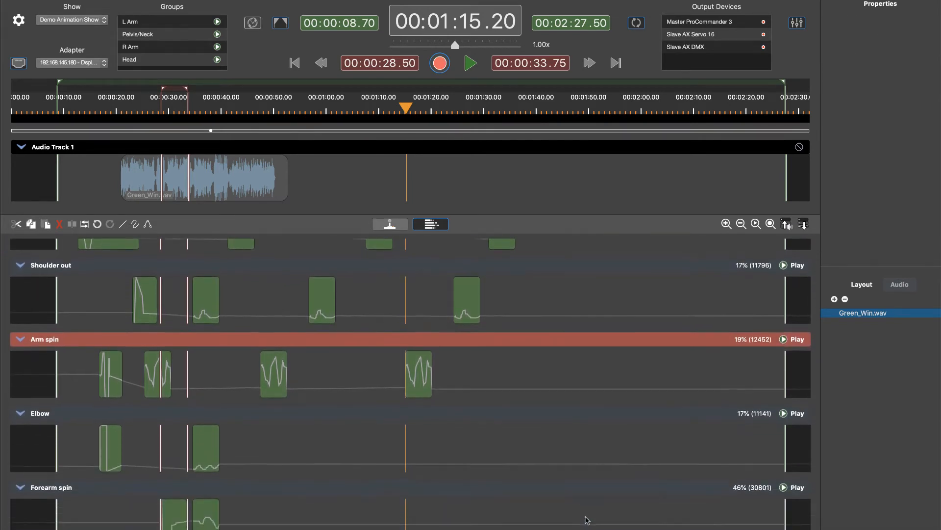
scroll(582, 466, "up", 2)
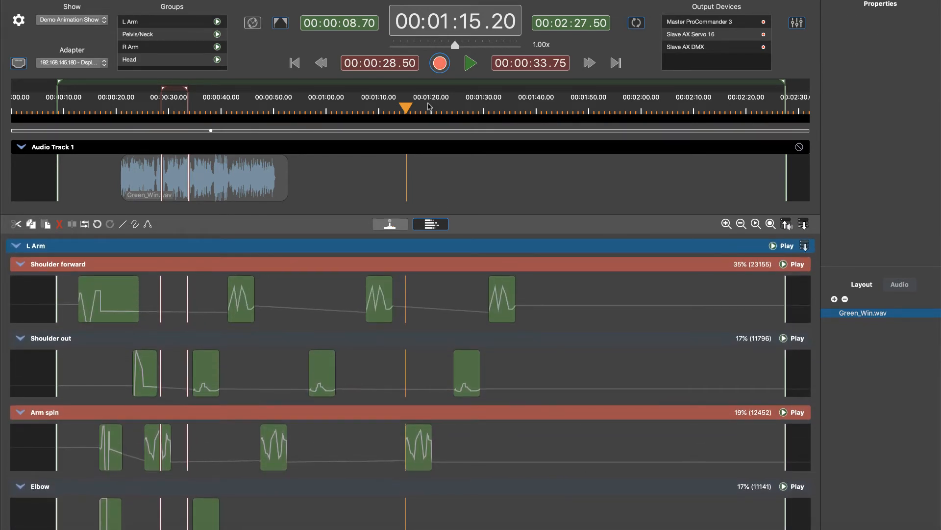
left_click(405, 107)
left_click_drag(405, 107, 573, 121)
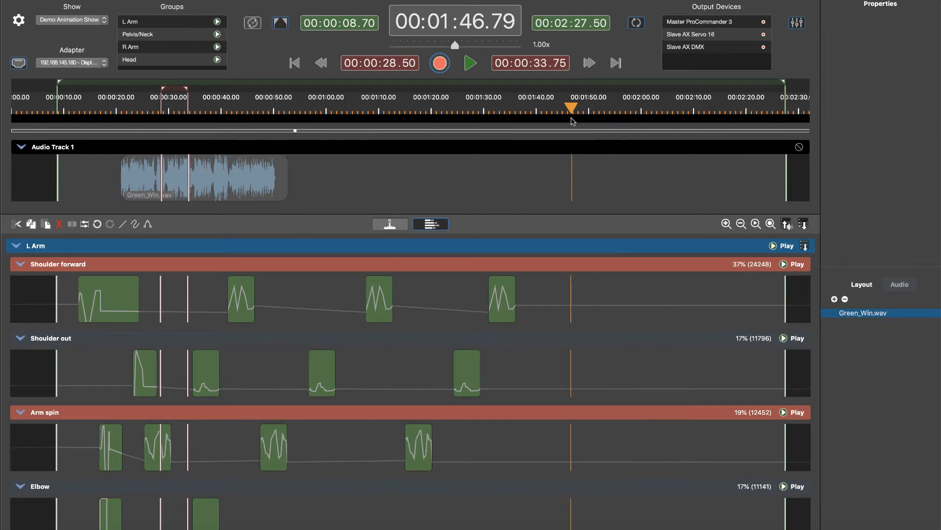
scroll(718, 395, "down", 2)
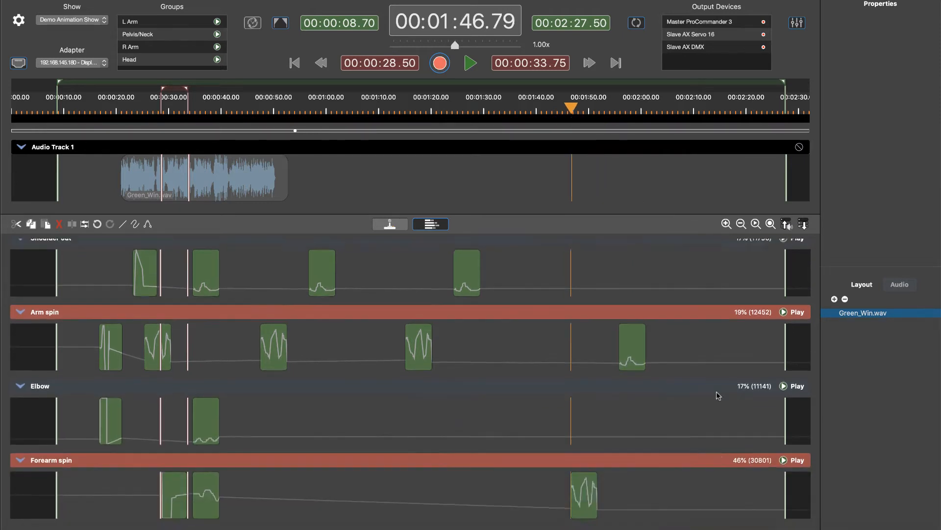
scroll(718, 396, "down", 2)
scroll(718, 395, "up", 4)
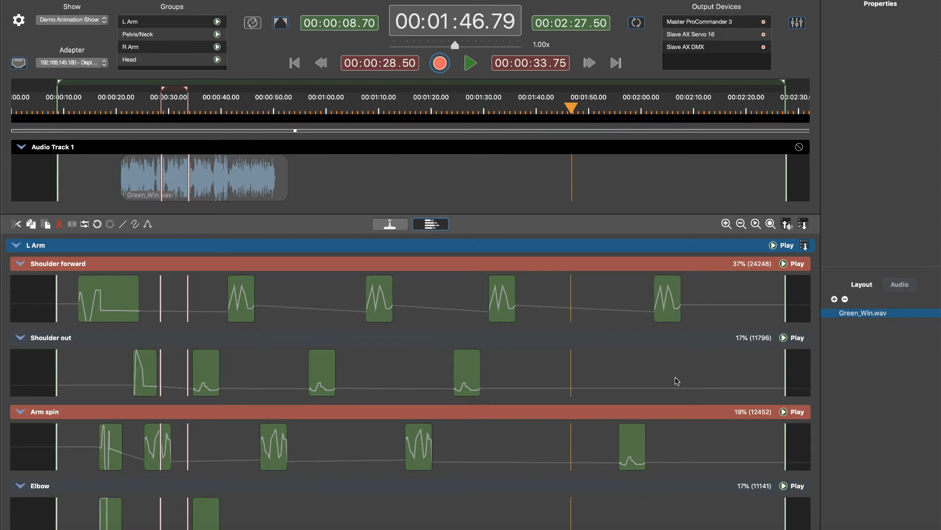
scroll(638, 446, "down", 5)
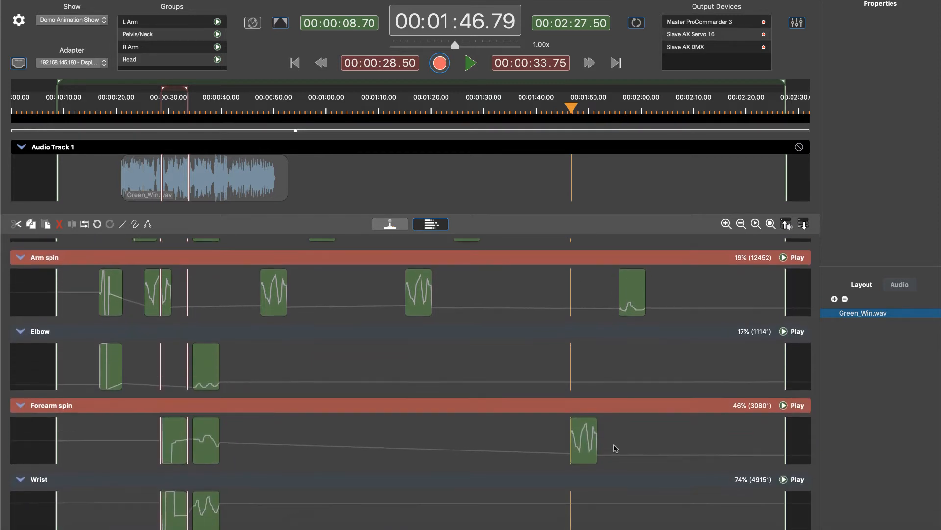
scroll(616, 447, "up", 5)
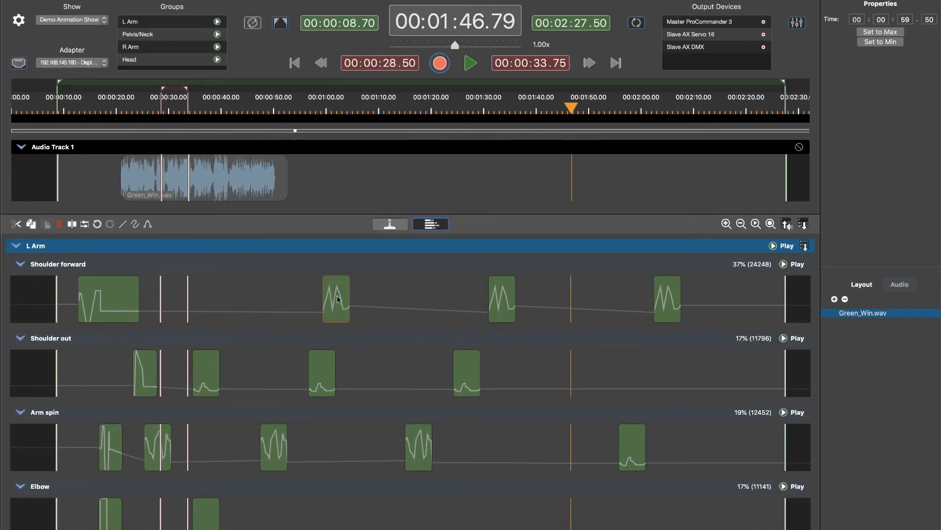
Step: Delete the Shoulder forward envelope starting at 00:00:59.50 and undo the deletion, twice in a row
left_click(58, 224)
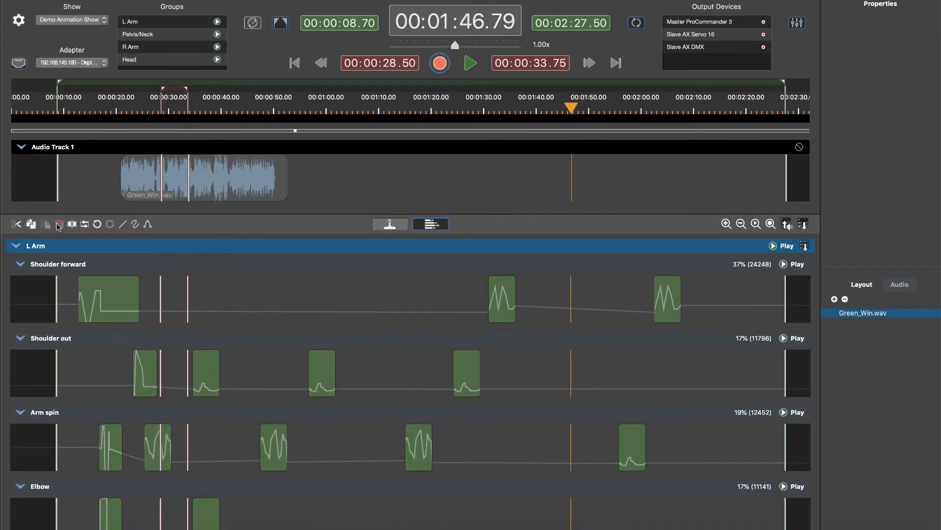
key("super+z")
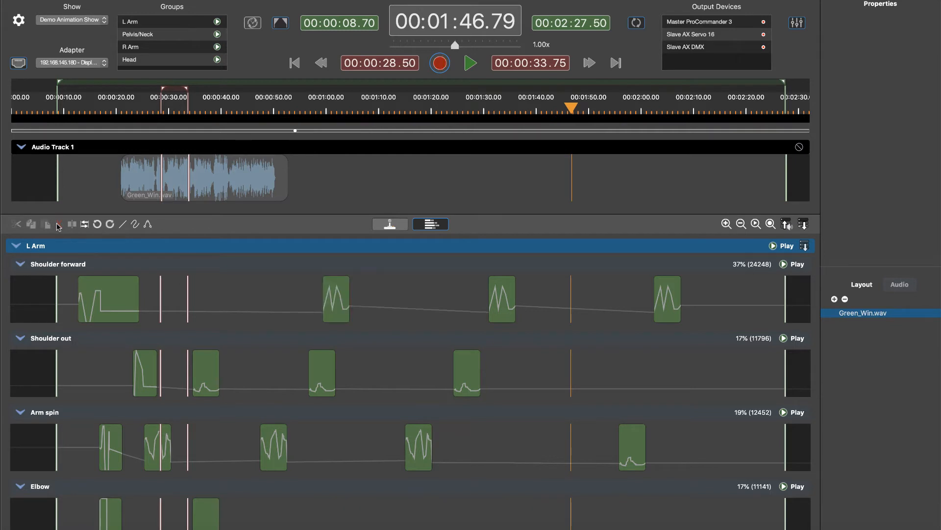
left_click(327, 302)
key("BackSpace")
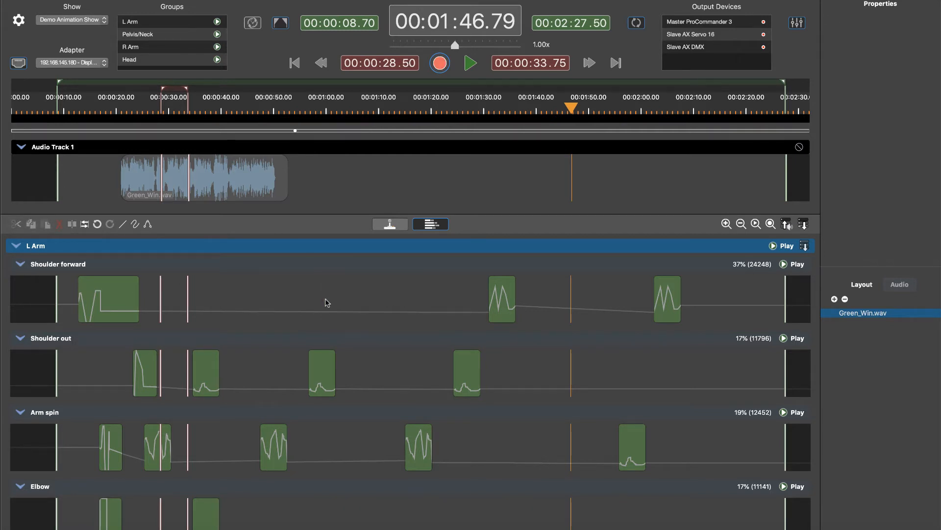
key("super+z")
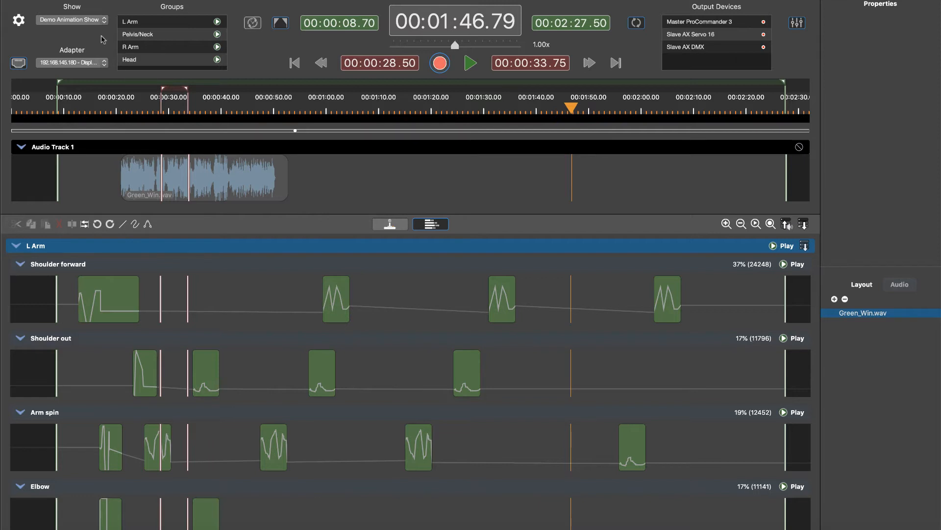
Step: Cut and paste the Shoulder forward envelope at 00:00:59.50 to the 00:01:46.79 playhead on the same track, and undo both actions
left_click(328, 314)
left_click(105, 0)
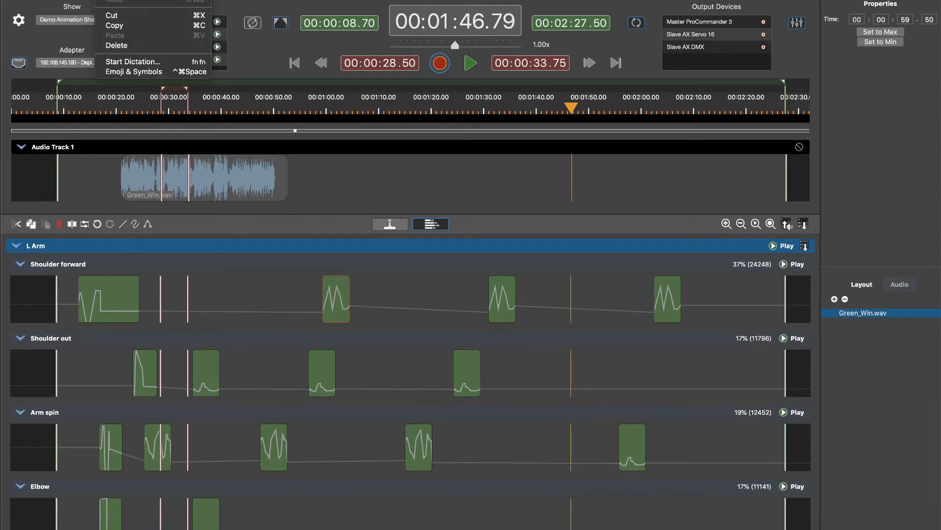
left_click(104, 18)
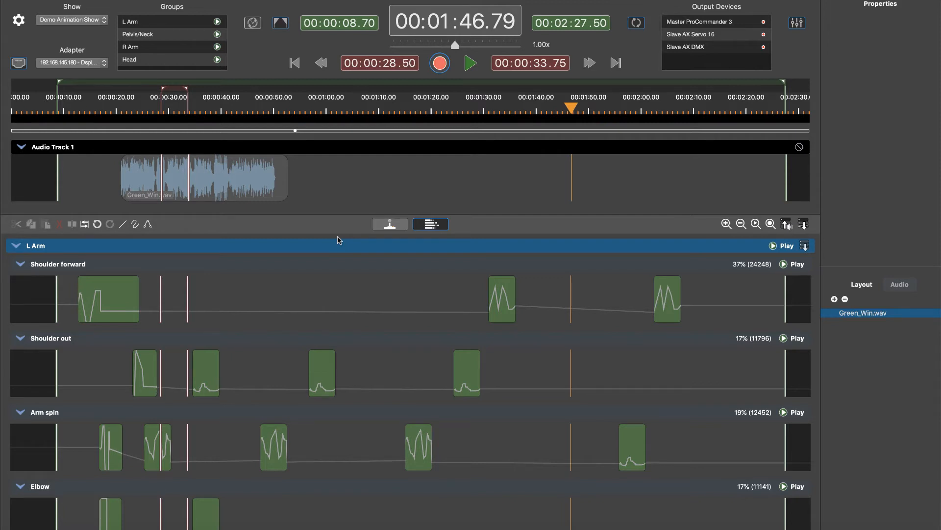
left_click(572, 265)
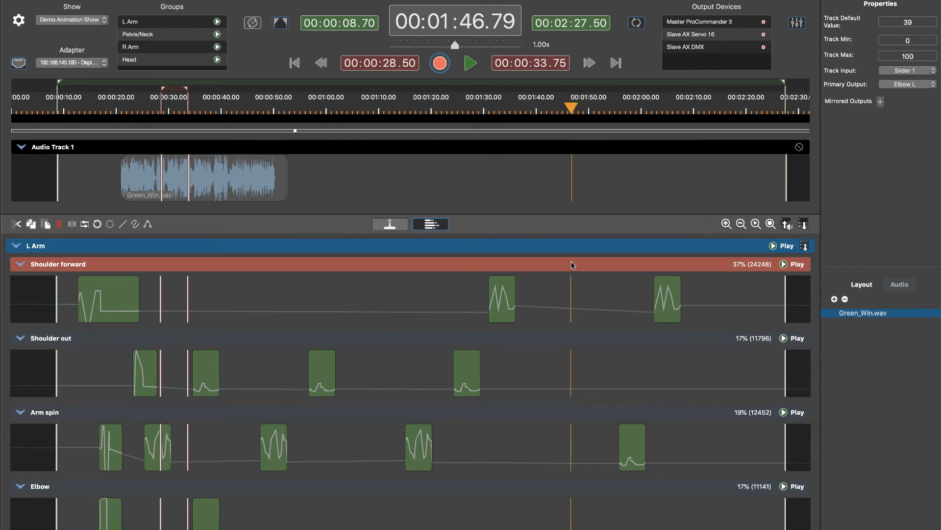
key("super+v")
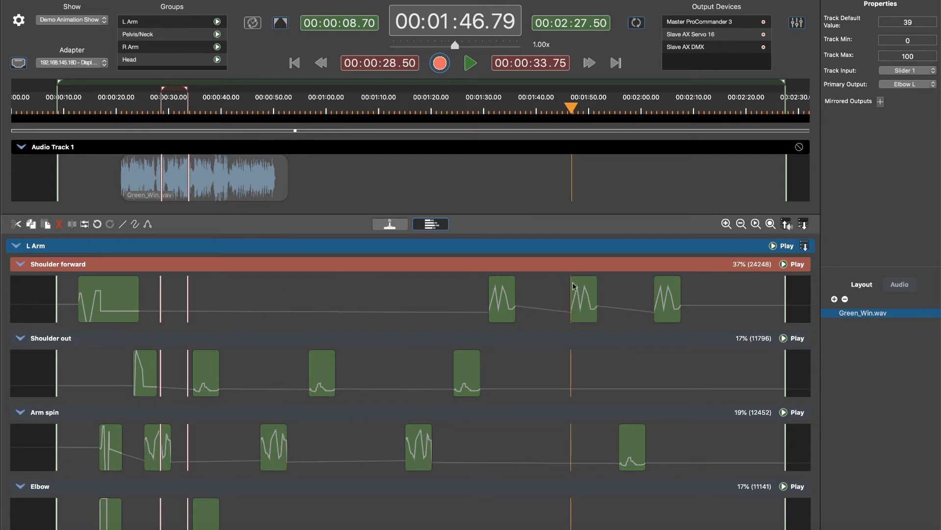
key("super+z")
key("super+z")
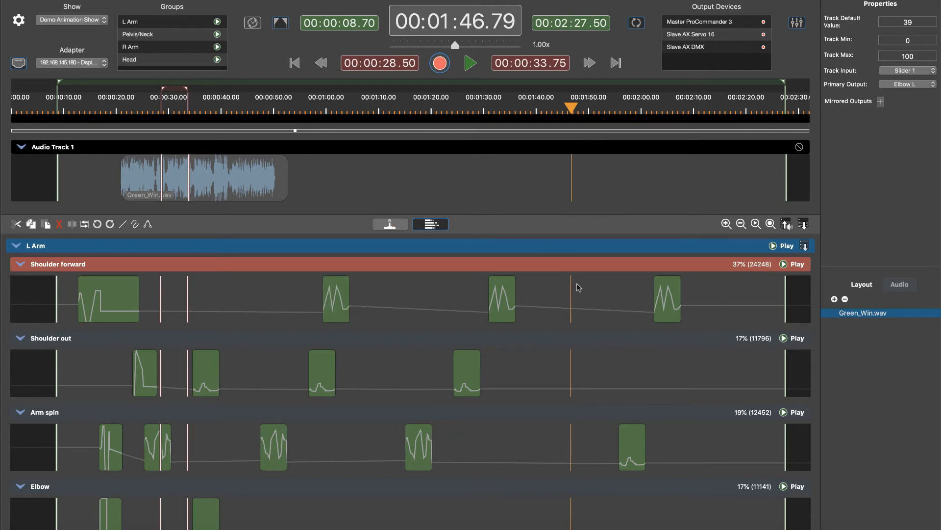
Step: Delete the last three envelopes on the Shoulder forward track together and undo the deletion
left_click(337, 316)
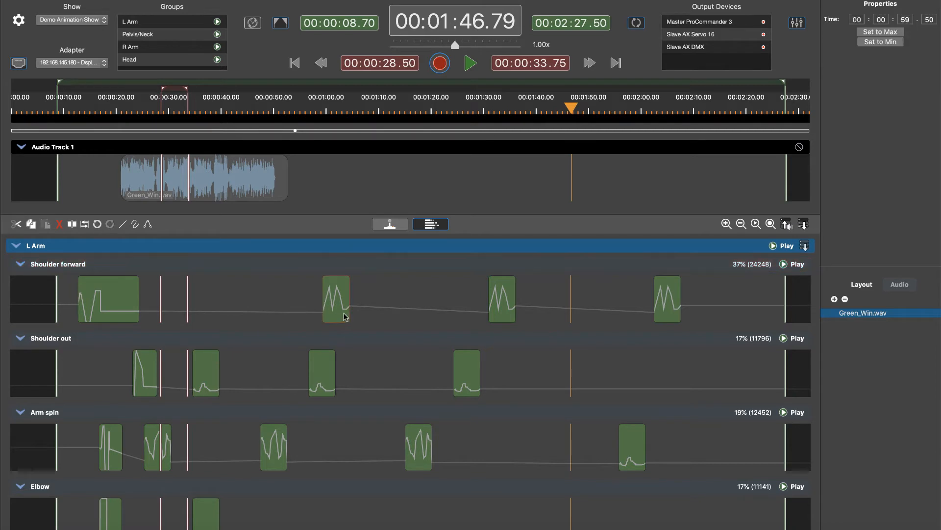
left_click(490, 303, "shift")
left_click(668, 305, "shift")
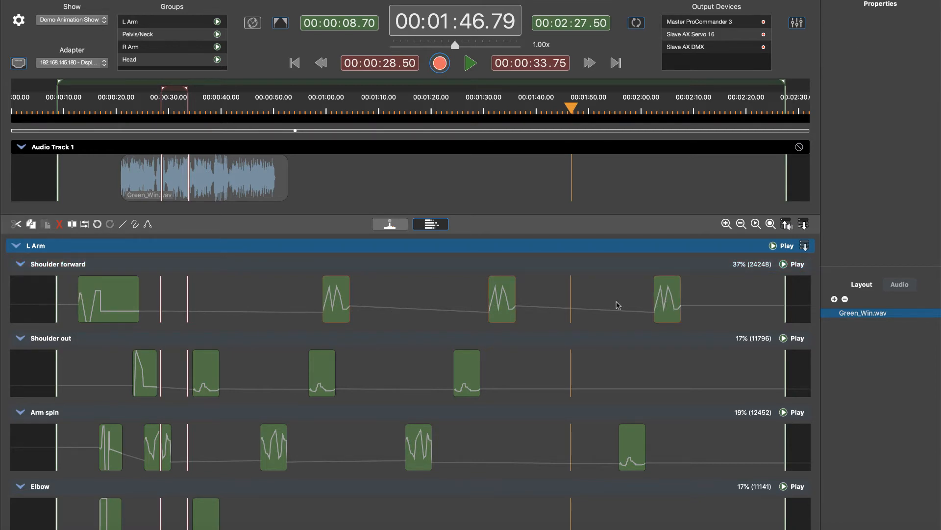
left_click(58, 224)
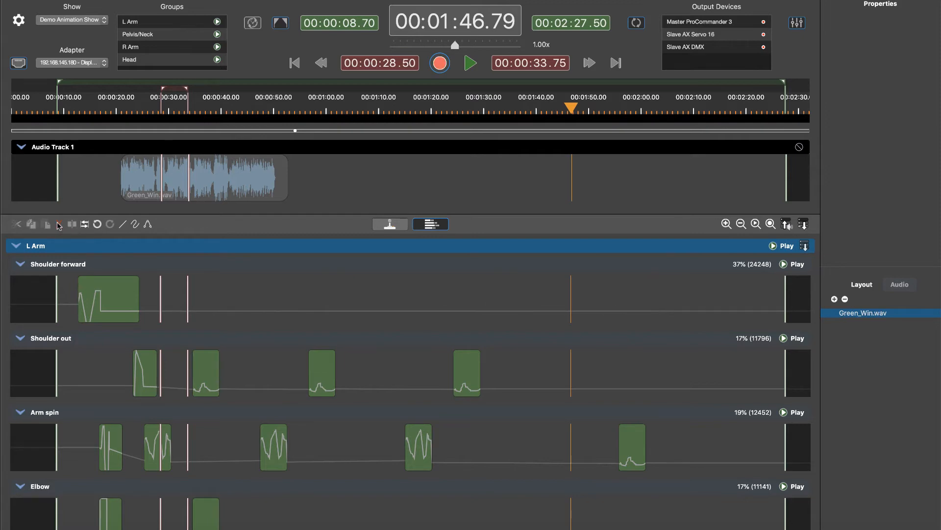
key("super+z")
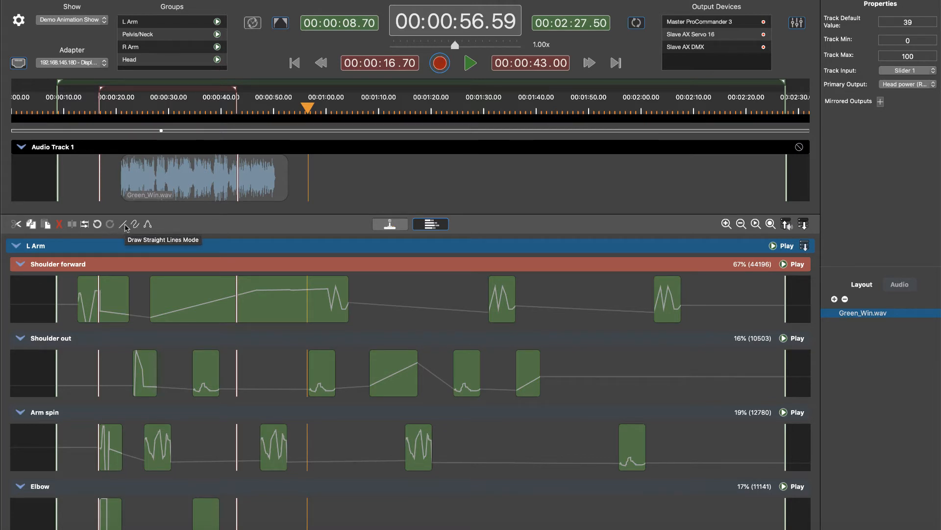
Step: Draw a straight line on the Shoulder forward track from 55% at about 00:01:10 to 77% at about 00:01:27
left_click(123, 226)
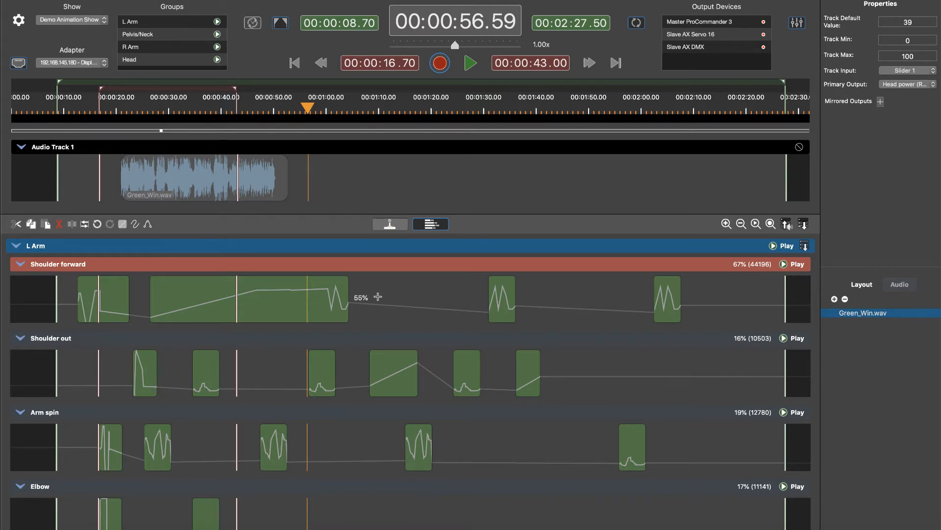
mouse_move(378, 297)
left_mouse_down()
mouse_move(465, 315)
mouse_move(469, 289)
left_mouse_up()
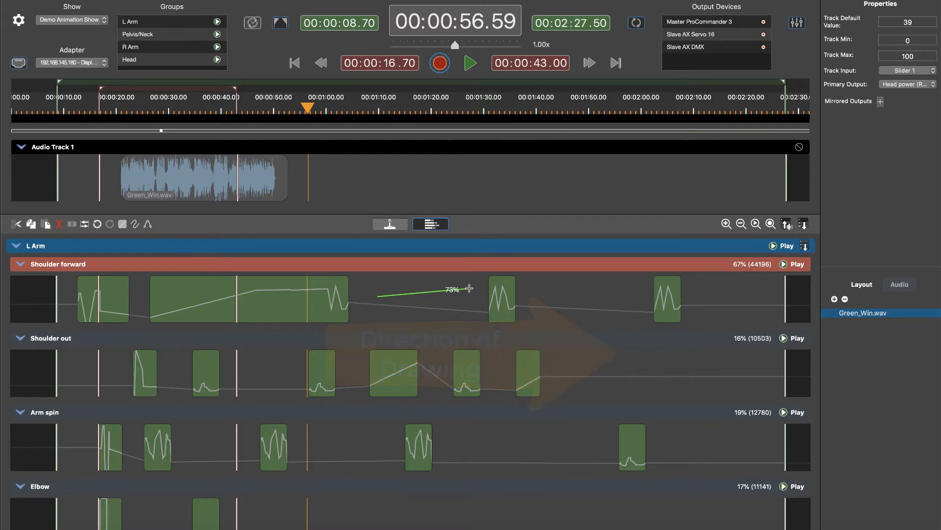
left_click_drag(470, 288, 469, 287)
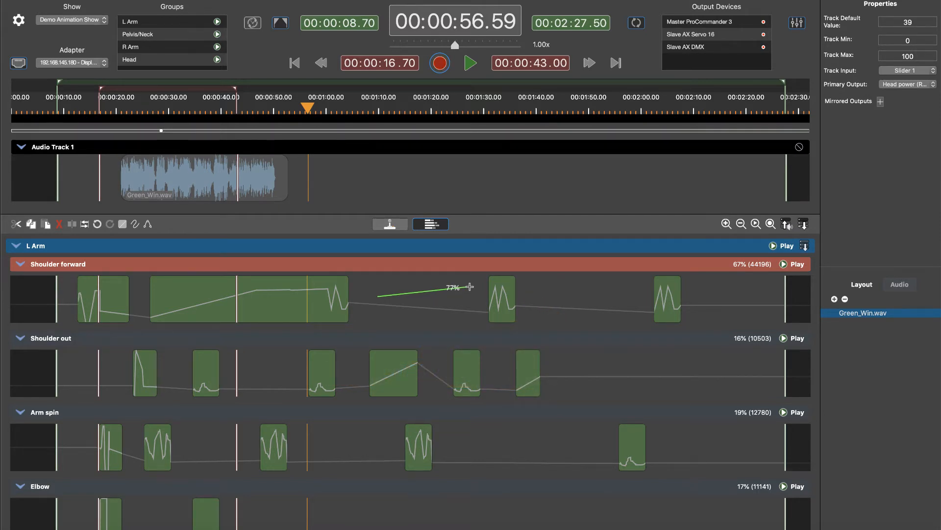
left_click_drag(470, 287, 470, 287)
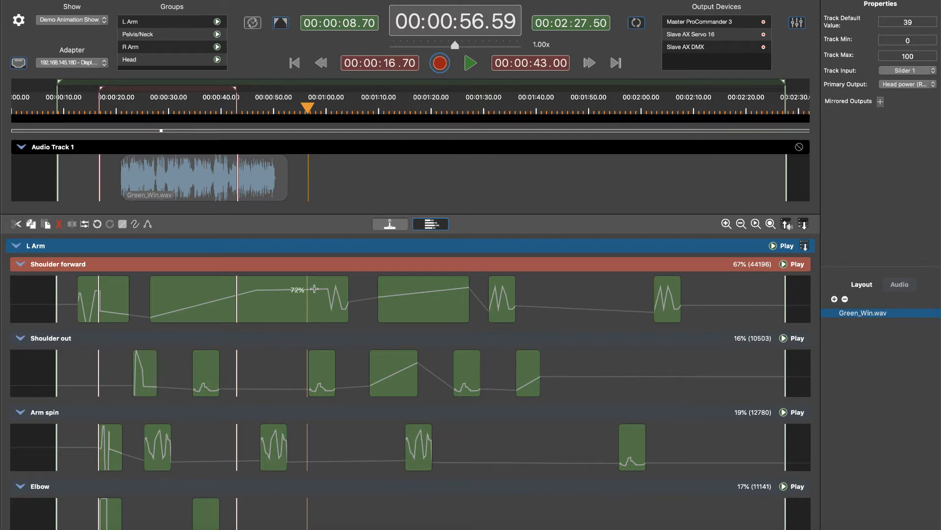
Step: Draw straight lines on Shoulder forward falling from 72% at about 00:00:58 to near zero at 00:01:04, continuing flat to about 00:01:32
left_click_drag(315, 289, 348, 321)
left_click_drag(346, 319, 494, 321)
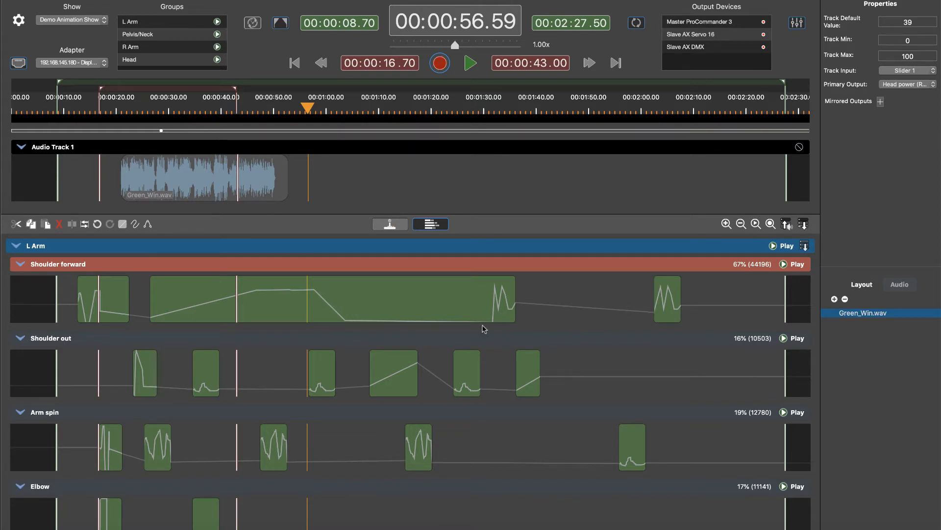
Step: Draw a straight line bridging the first two Shoulder forward envelopes and a rising line from about 00:01:45 to 00:01:54
left_click_drag(100, 302, 183, 295)
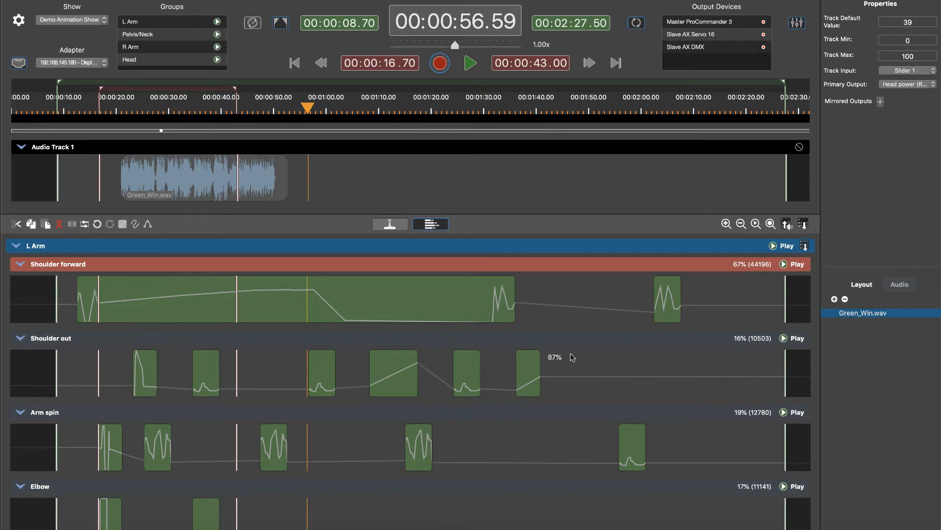
left_click_drag(563, 312, 601, 293)
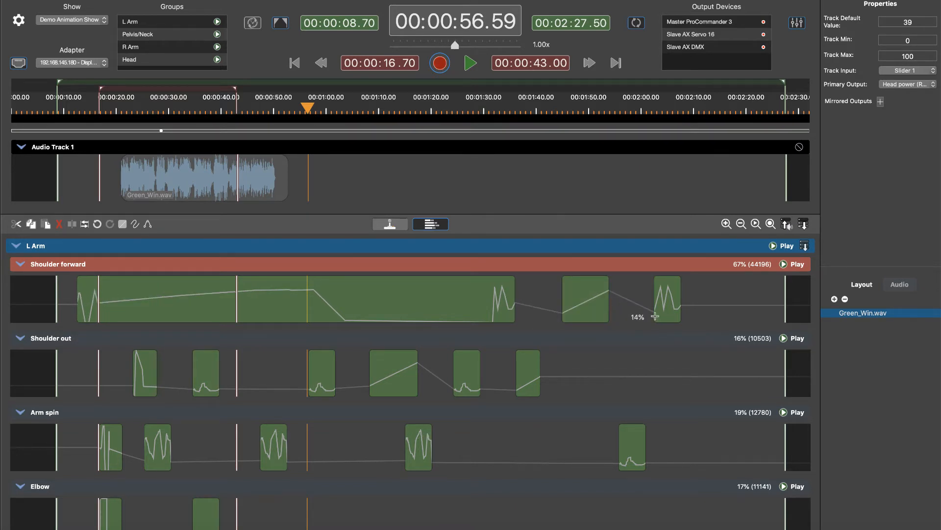
Step: Draw one straight line across the Shoulder forward track from about 00:00:10 to about 00:02:10
left_click_drag(63, 298, 694, 306)
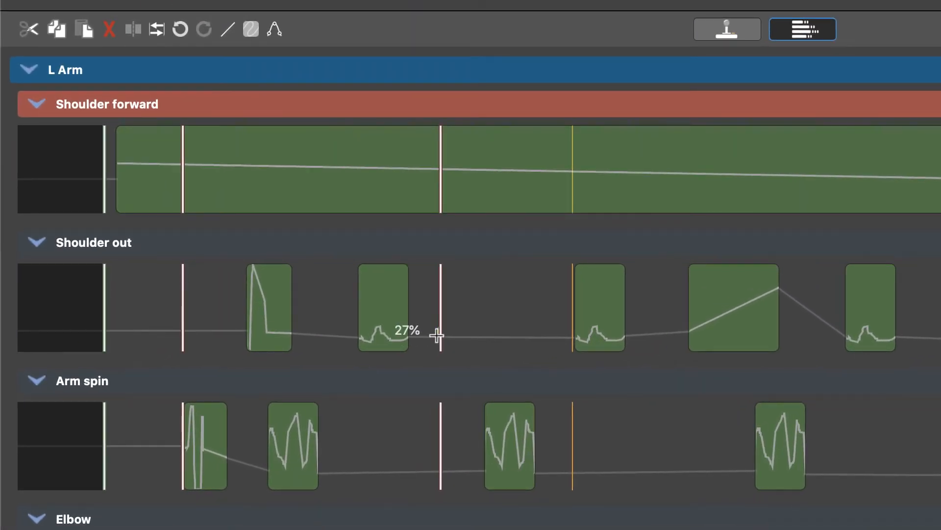
Step: Draw freehand wave curves on Shoulder out from about 00:00:14 to 00:02:16 and on Arm spin from about 00:00:51 to 00:02:19
mouse_move(437, 336)
left_mouse_down()
mouse_move(463, 286)
mouse_move(482, 344)
mouse_move(520, 285)
mouse_move(537, 345)
mouse_move(560, 293)
mouse_move(563, 332)
left_mouse_up()
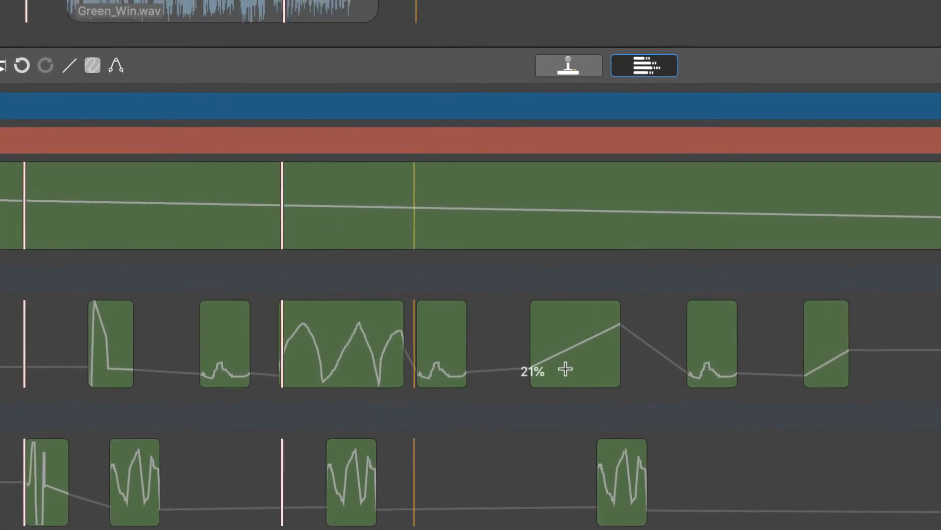
left_click_drag(706, 331, 745, 276)
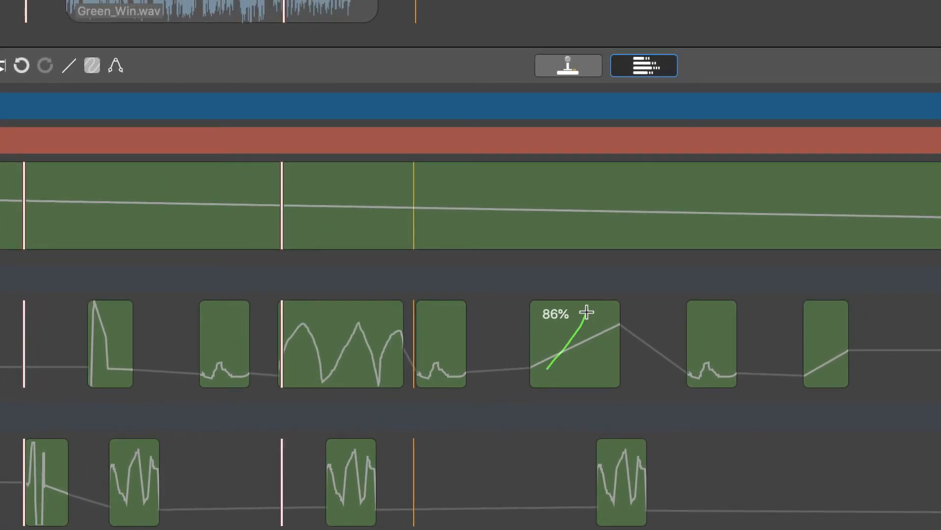
mouse_move(587, 312)
left_mouse_down()
mouse_move(610, 374)
mouse_move(649, 349)
mouse_move(677, 352)
left_mouse_up()
mouse_move(222, 371)
left_mouse_down()
mouse_move(267, 369)
mouse_move(387, 315)
mouse_move(873, 310)
mouse_move(940, 315)
mouse_move(940, 343)
left_mouse_up()
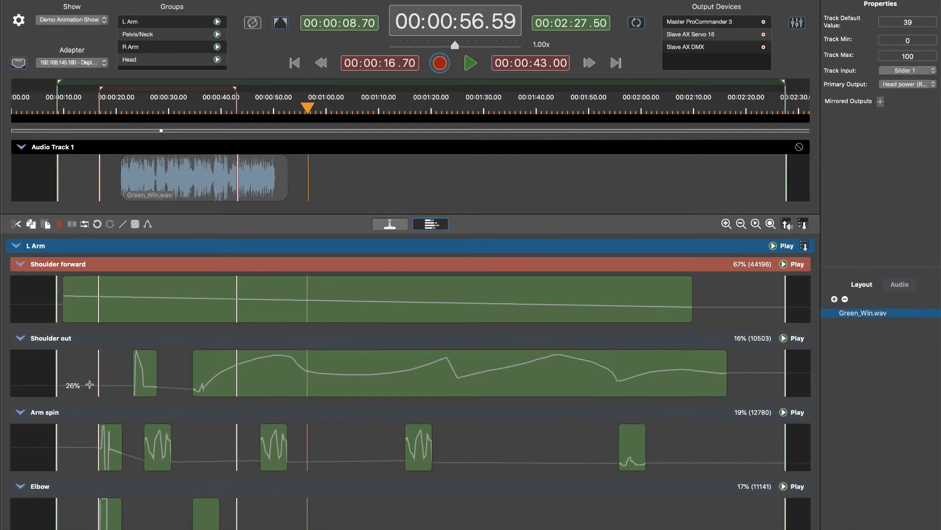
left_click_drag(84, 378, 490, 376)
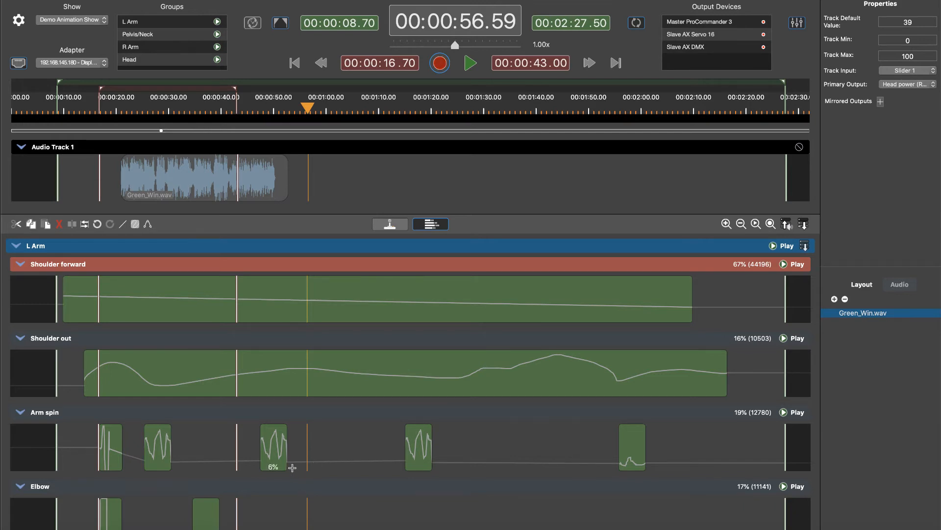
mouse_move(281, 465)
left_mouse_down()
mouse_move(335, 435)
mouse_move(440, 471)
mouse_move(528, 430)
mouse_move(629, 464)
mouse_move(740, 446)
left_mouse_up()
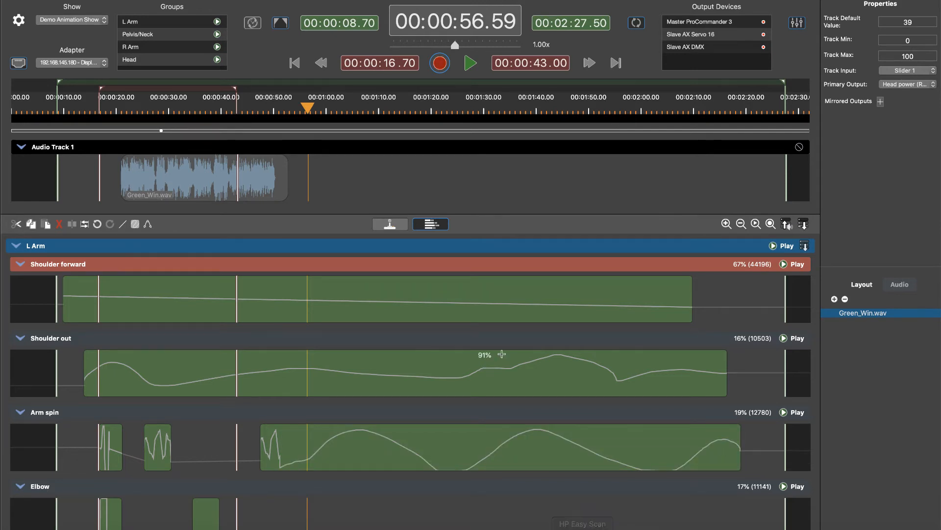
Step: Set the Shoulder forward track's primary output to Digital Output
left_click(919, 86)
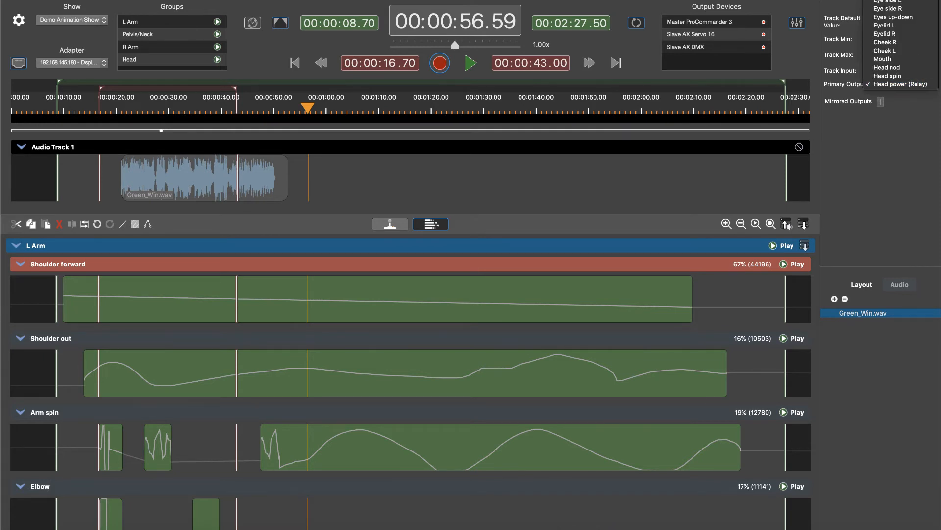
scroll(919, 86, "up", 5)
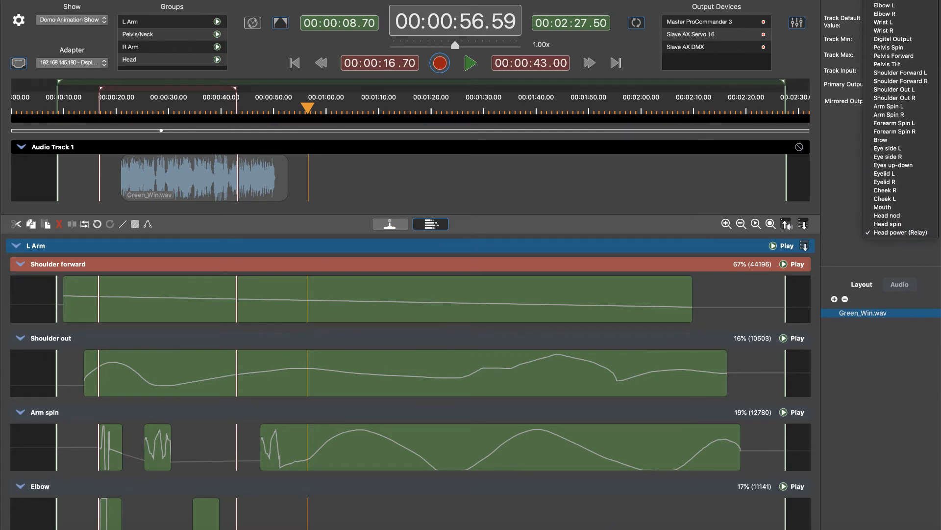
left_click(905, 40)
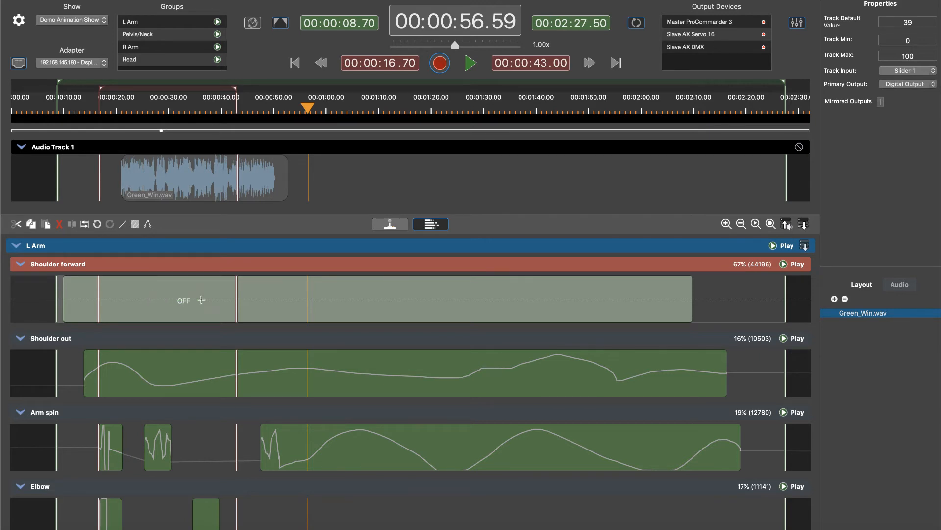
Step: Draw several ON segments along the Shoulder forward track up to about 00:02:10, first freehand and the rest in straight-line mode
mouse_move(199, 296)
left_mouse_down()
mouse_move(294, 283)
mouse_move(404, 304)
mouse_move(499, 294)
left_mouse_up()
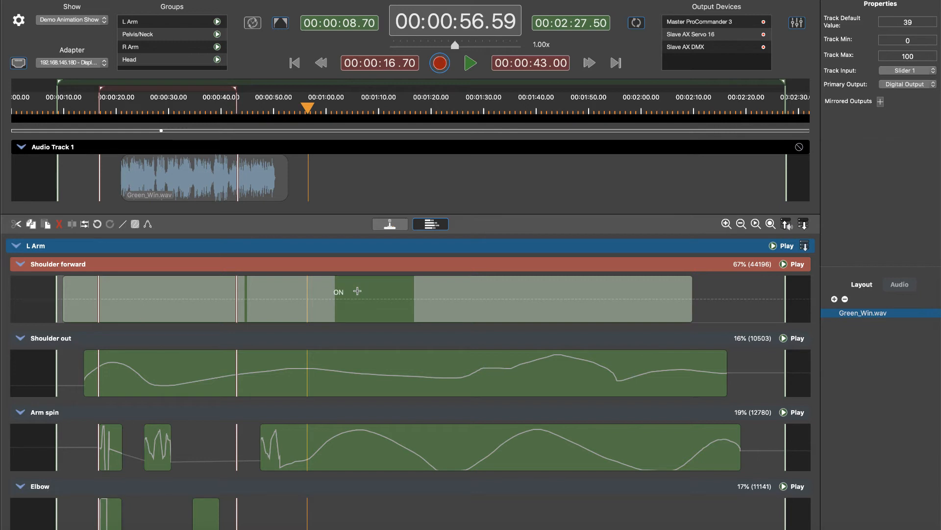
left_click(122, 223)
left_click_drag(84, 307, 211, 309)
left_click_drag(298, 317, 318, 316)
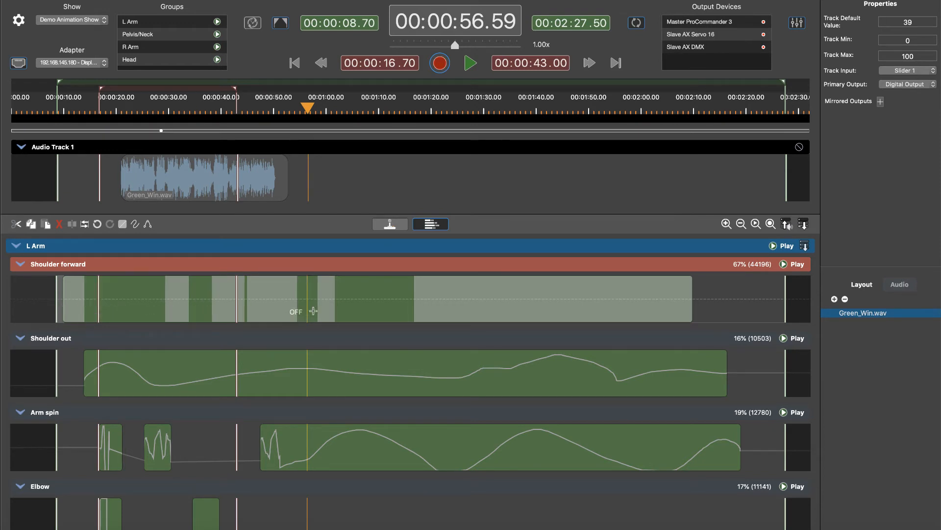
left_click_drag(452, 314, 482, 314)
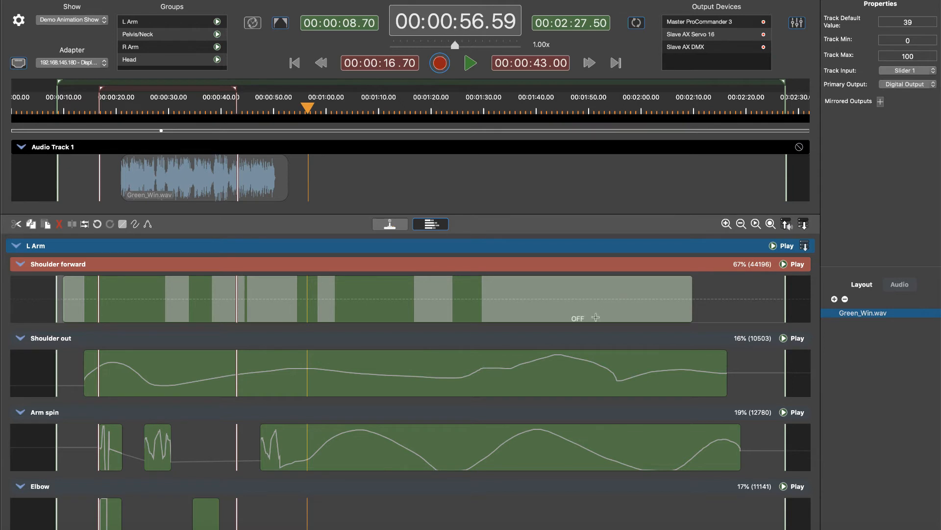
left_click_drag(646, 312, 693, 312)
left_click_drag(522, 313, 602, 312)
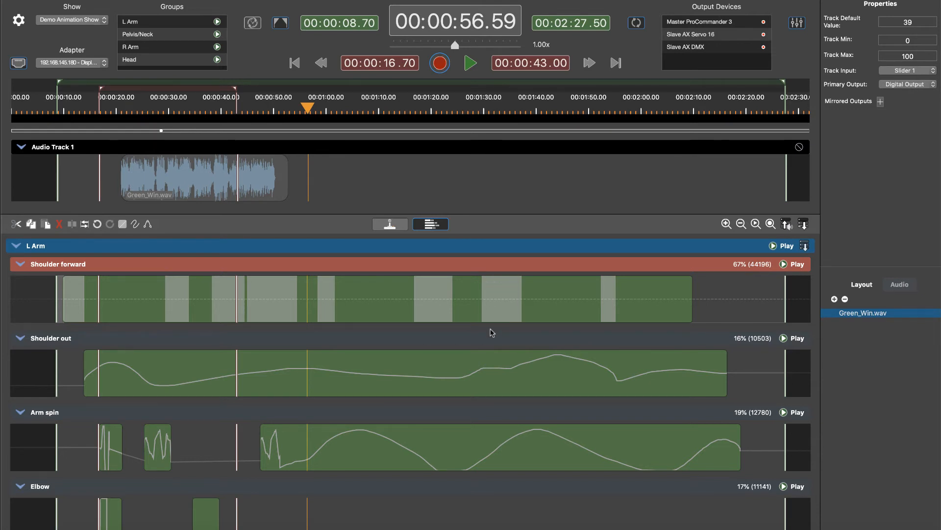
Step: Show the data points and try to move the Shoulder forward point at about 00:01:37 downward
left_click(123, 224)
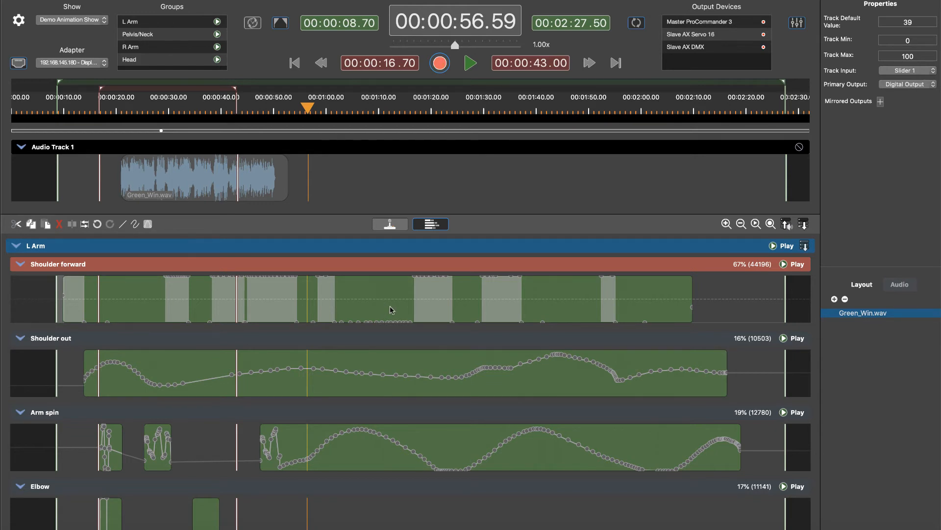
left_click(542, 322)
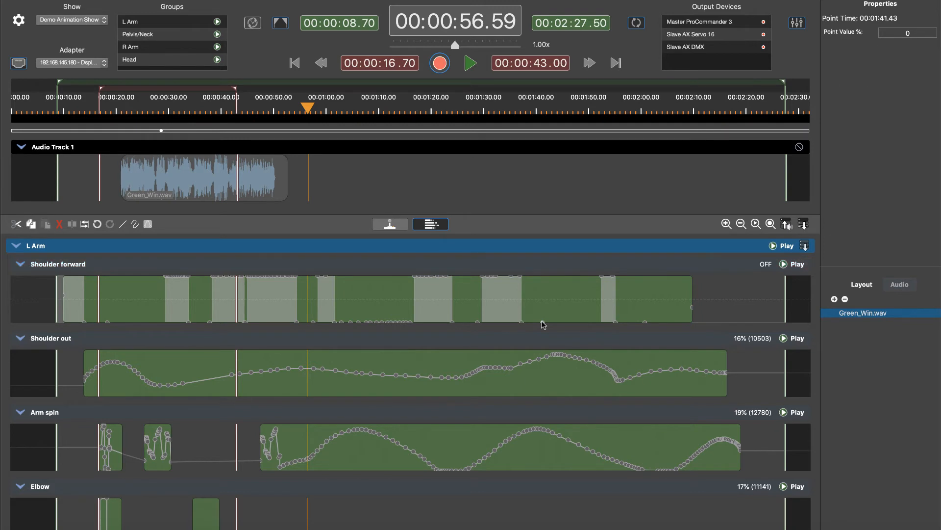
left_click(542, 323)
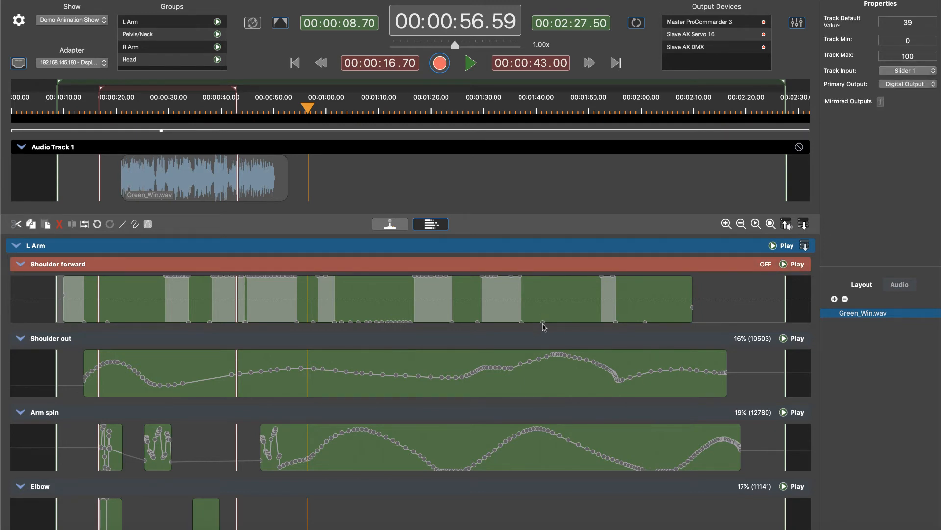
left_click_drag(520, 276, 523, 296)
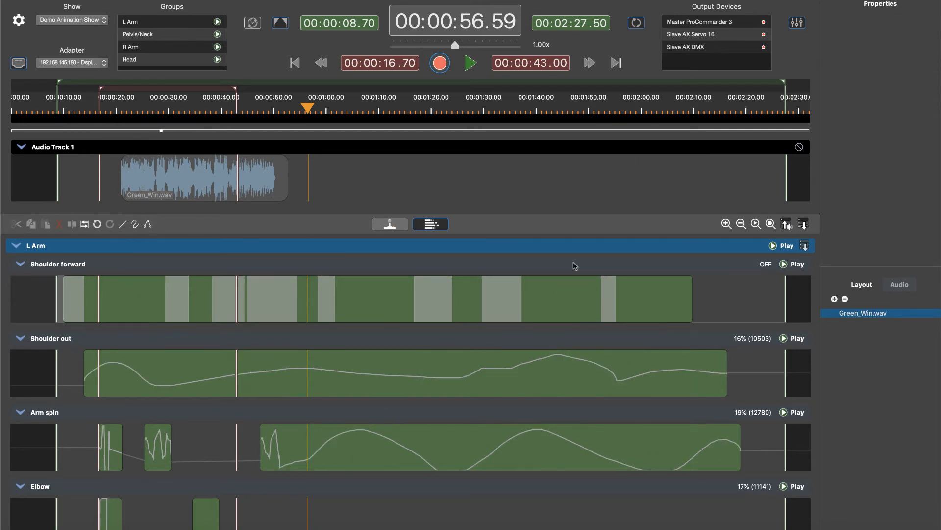
Step: Change the Shoulder forward track's primary output to Pelvis Forward
left_click(578, 265)
left_click(911, 87)
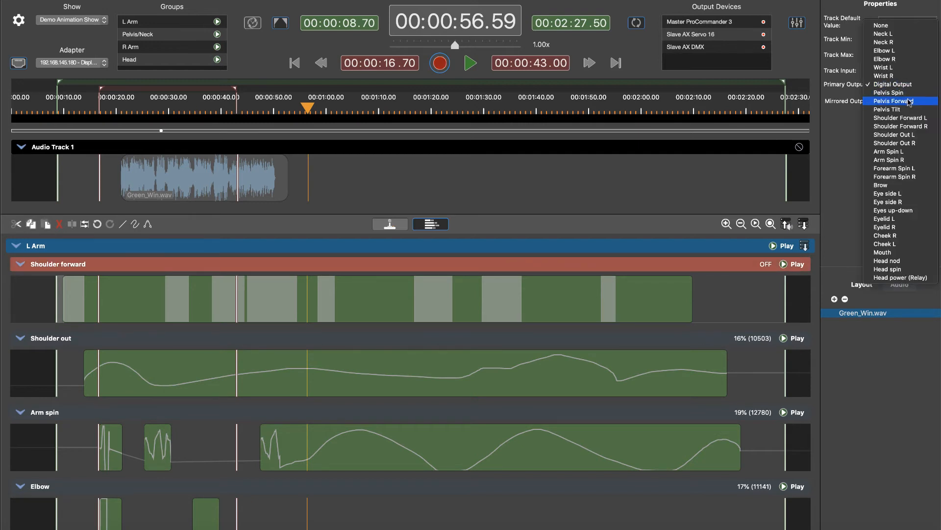
left_click(907, 101)
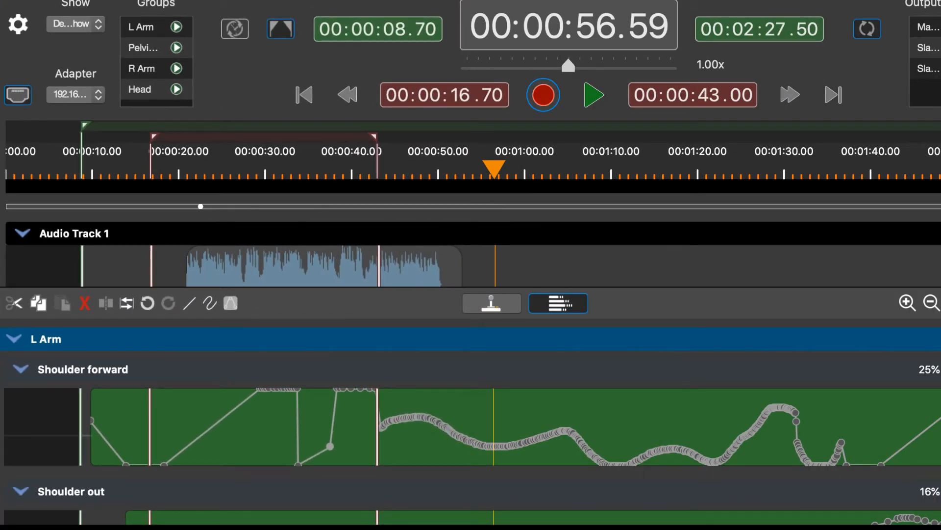
Step: Leave point editing and draw a freehand wave on Shoulder forward from about 00:00:20 to about 00:01:24
left_click(227, 301)
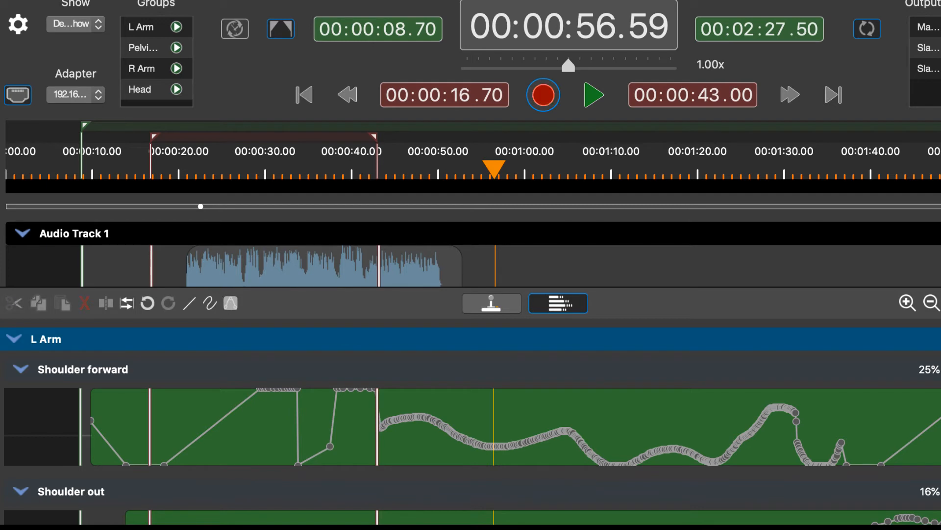
left_click(231, 303)
left_click(210, 303)
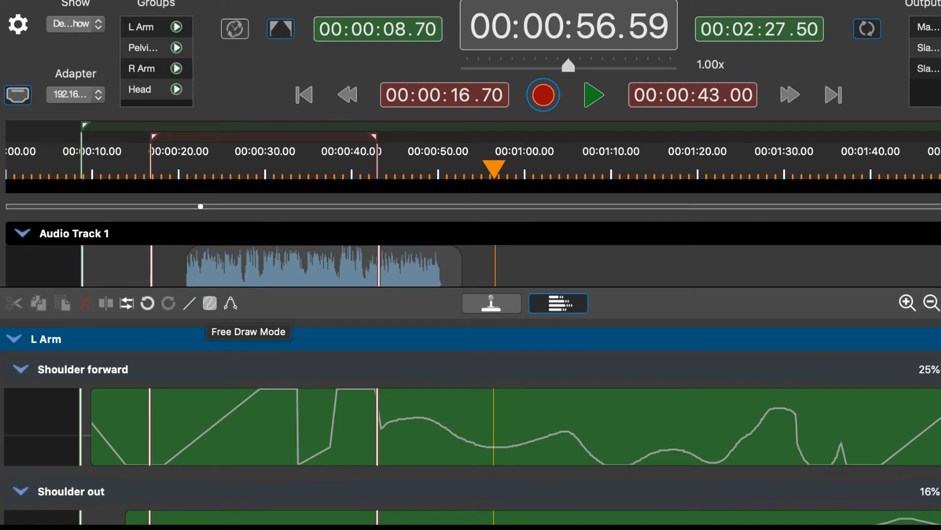
mouse_move(179, 452)
left_mouse_down()
mouse_move(183, 431)
mouse_move(230, 411)
mouse_move(254, 447)
mouse_move(290, 445)
mouse_move(322, 406)
mouse_move(382, 457)
mouse_move(403, 428)
mouse_move(432, 415)
mouse_move(497, 458)
mouse_move(515, 432)
mouse_move(575, 455)
mouse_move(608, 450)
mouse_move(611, 405)
mouse_move(657, 420)
mouse_move(690, 446)
mouse_move(730, 436)
left_mouse_up()
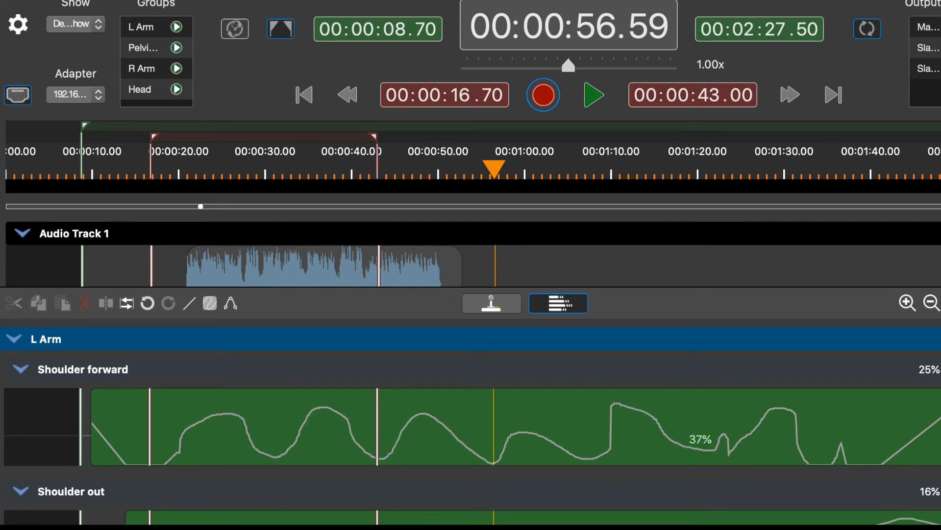
Step: Draw a zigzag of straight lines on Shoulder forward from about 00:00:13 to 94% at about 00:01:01
left_click(210, 303)
left_click(189, 303)
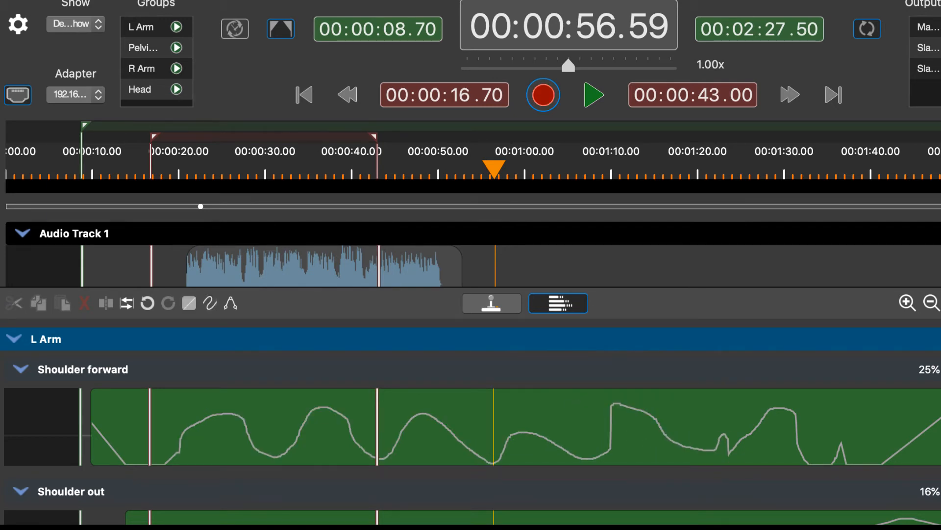
mouse_move(120, 456)
left_mouse_down()
mouse_move(275, 412)
mouse_move(284, 400)
mouse_move(413, 472)
mouse_move(410, 463)
mouse_move(530, 395)
left_mouse_up()
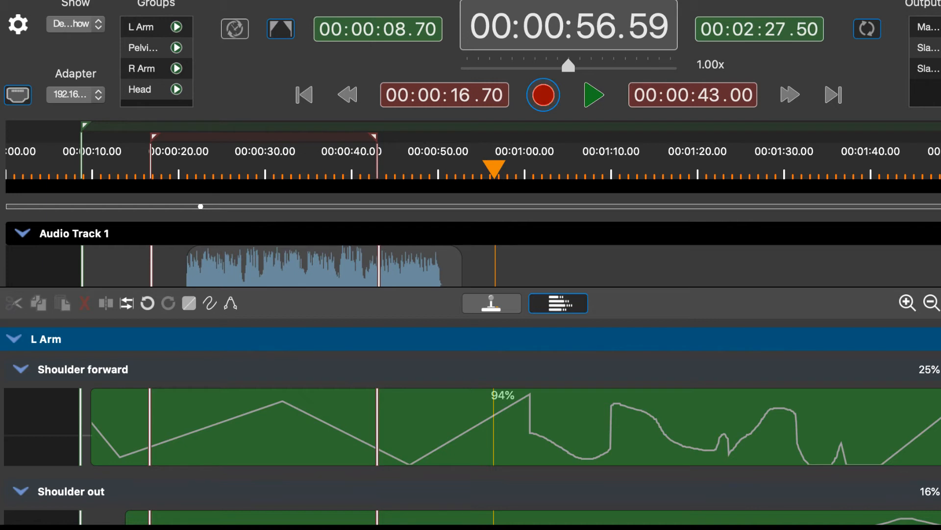
Step: Edit the Shoulder forward points, lowering the first peak to about 00:00:35 and moving the second to 81% at 00:00:59.98
left_click(188, 303)
left_click(231, 303)
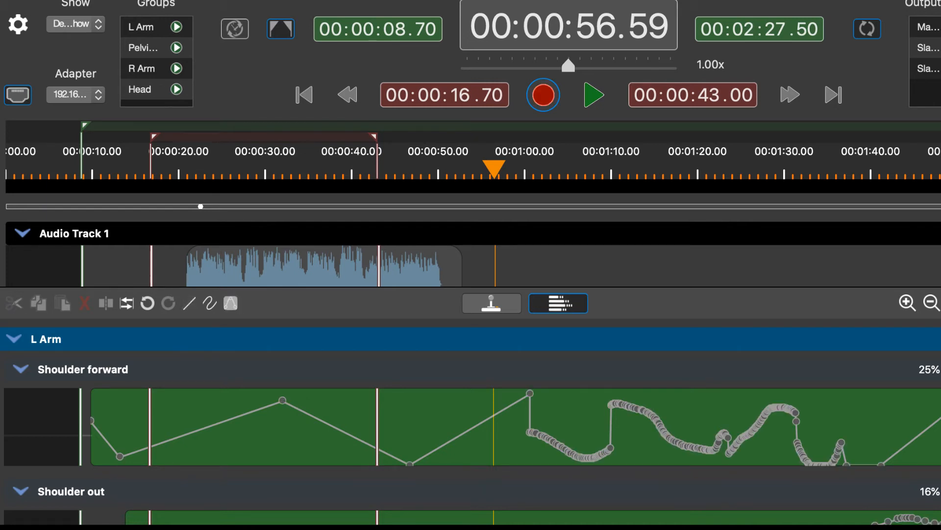
left_click_drag(283, 400, 304, 420)
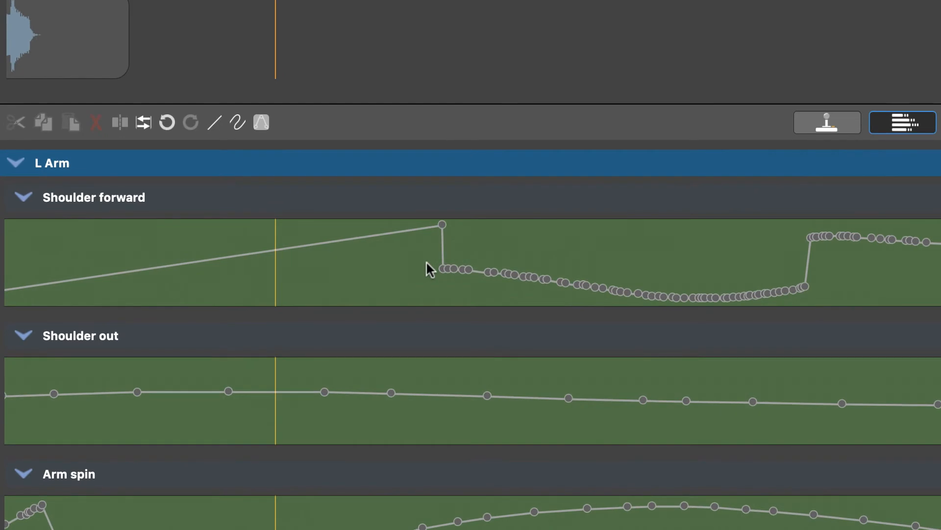
left_click(442, 225)
left_click_drag(443, 225, 410, 234)
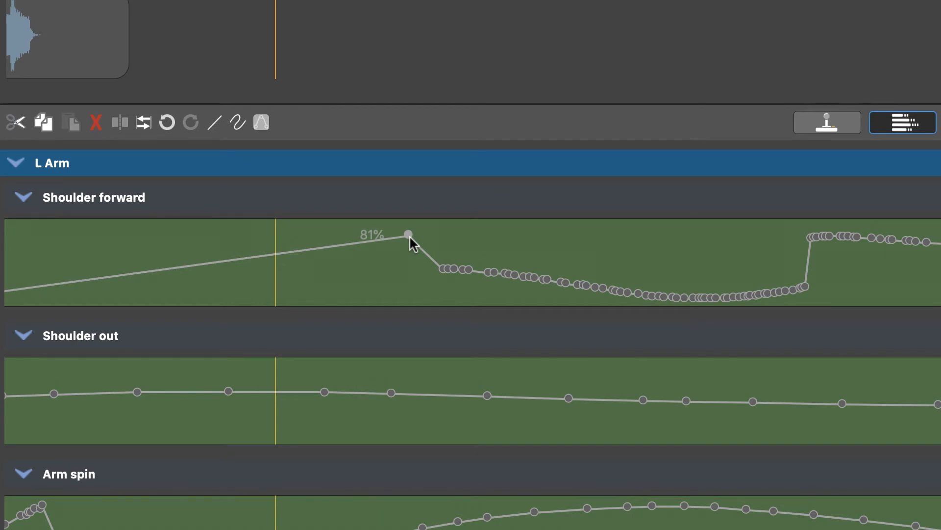
Step: Reselect the Shoulder forward point at 00:00:59.98 and set its point value to 75%
left_click(405, 266)
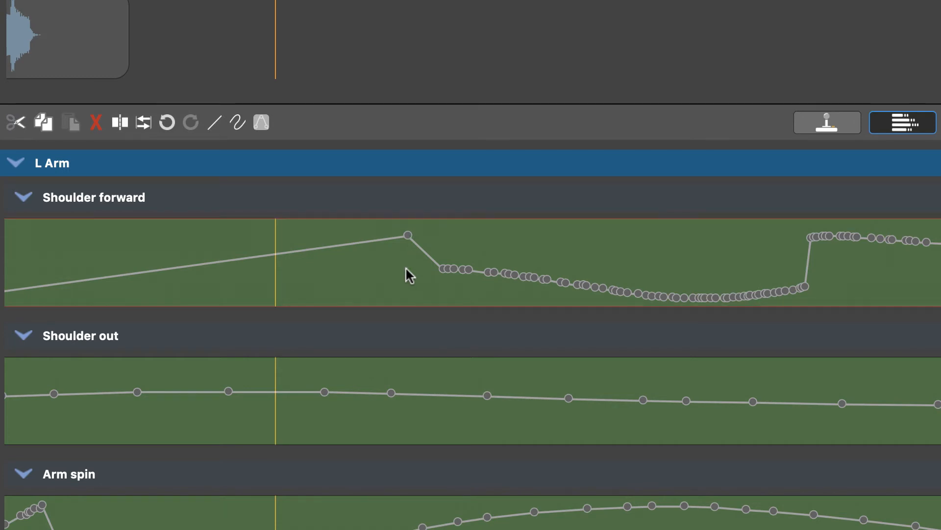
left_click(408, 237)
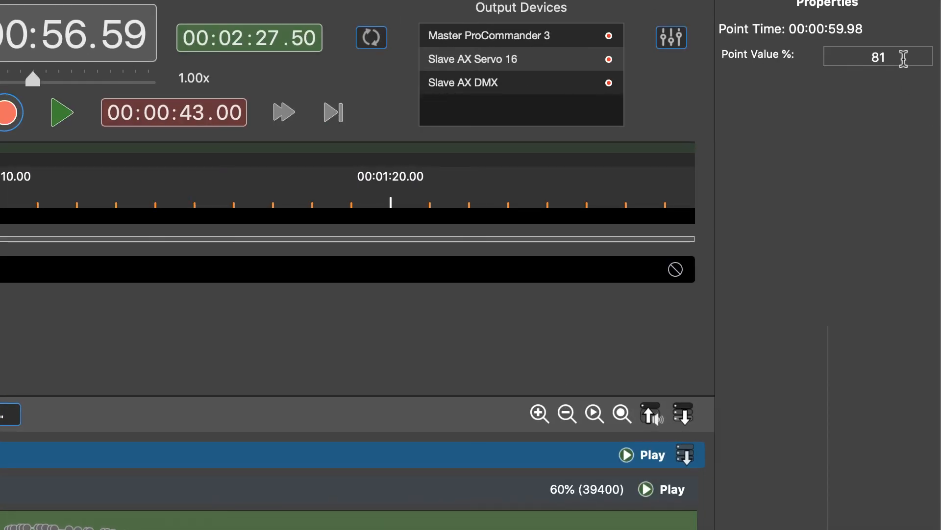
left_click(904, 58)
key("BackSpace")
key("BackSpace")
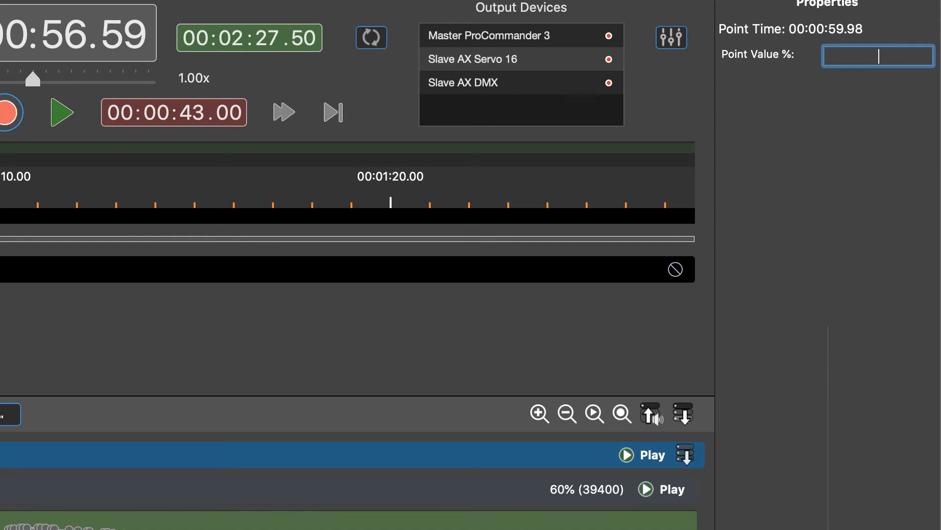
type("75")
key("Return")
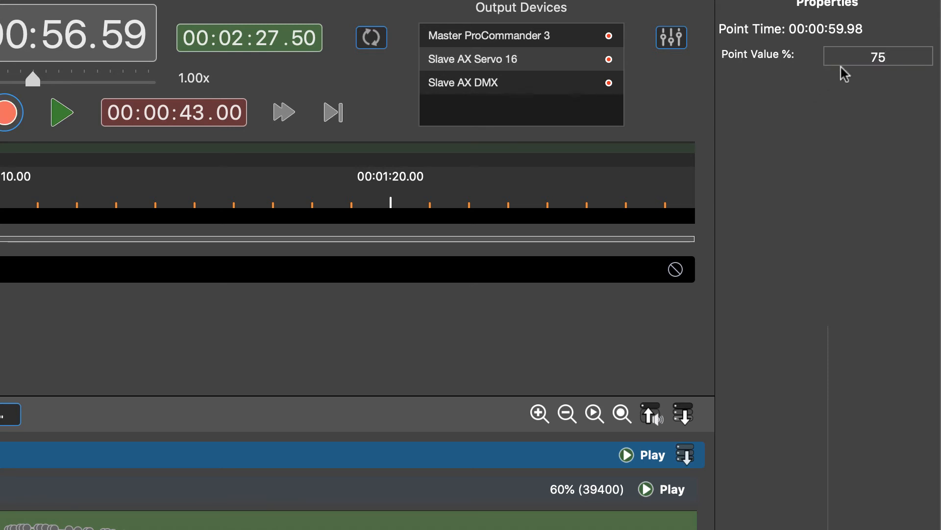
Step: Set the value of the point at 00:00:59.98 to 25%
left_click_drag(891, 59, 854, 61)
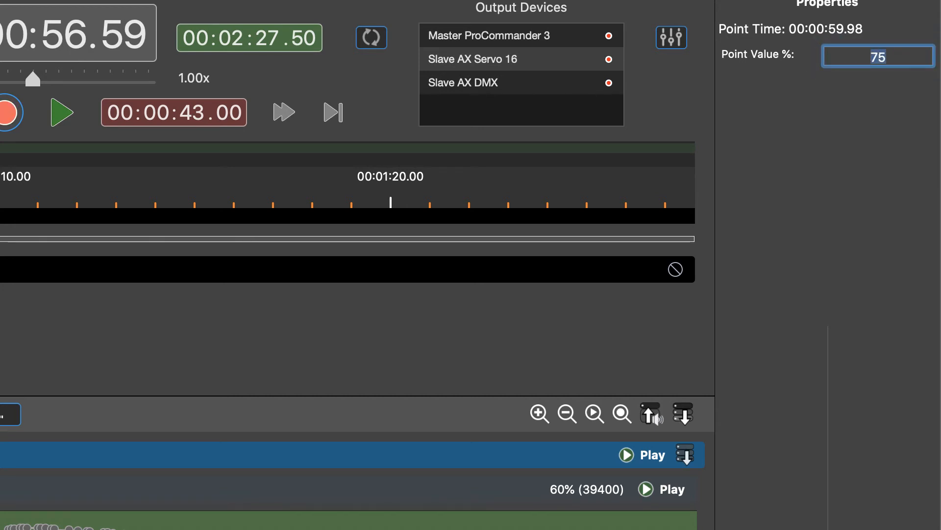
type("25")
key("Return")
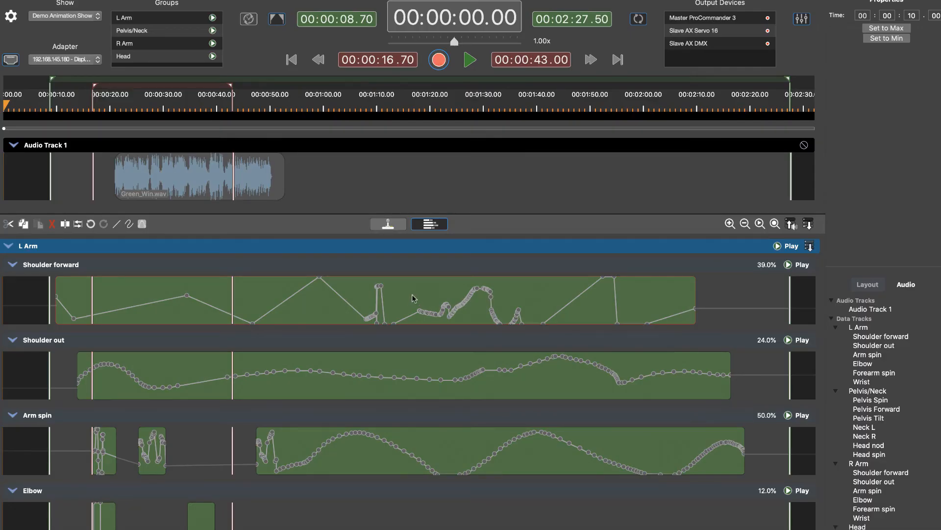
Step: Select the Shoulder forward points between about 00:01:18 and 00:01:28 and raise them together slightly, with the grabbed point at 44%
left_click_drag(413, 296, 471, 323)
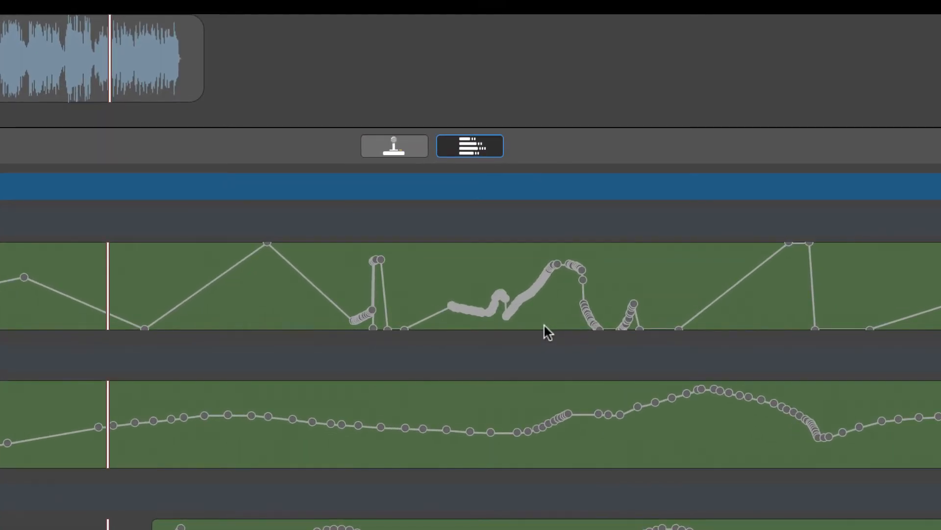
mouse_move(498, 295)
left_mouse_down()
mouse_move(486, 229)
mouse_move(481, 367)
mouse_move(480, 300)
mouse_move(479, 365)
mouse_move(475, 289)
mouse_move(445, 290)
mouse_move(504, 292)
left_mouse_up()
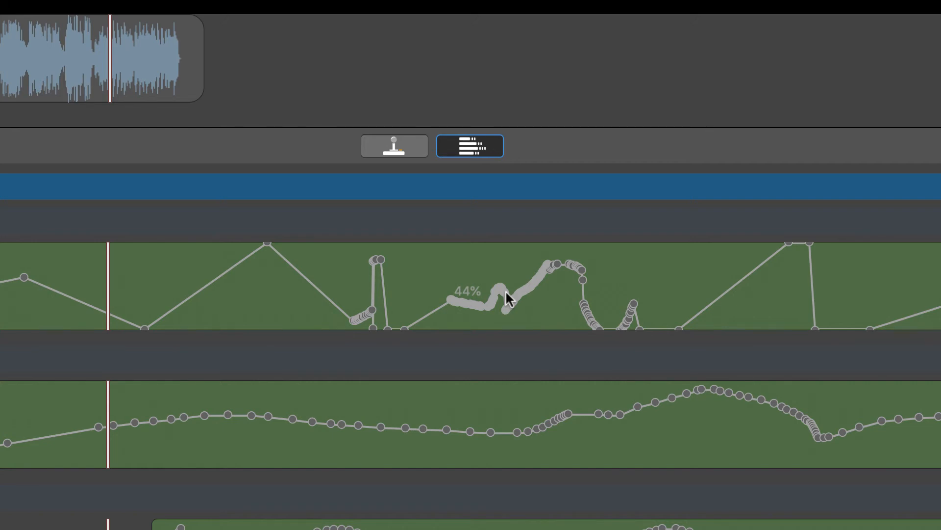
Step: Delete the Shoulder forward points between about 00:01:18 and 00:01:28 and move the preceding point group to about 00:01:14–00:01:19, lower down
left_click_drag(505, 290, 409, 189)
key("Delete")
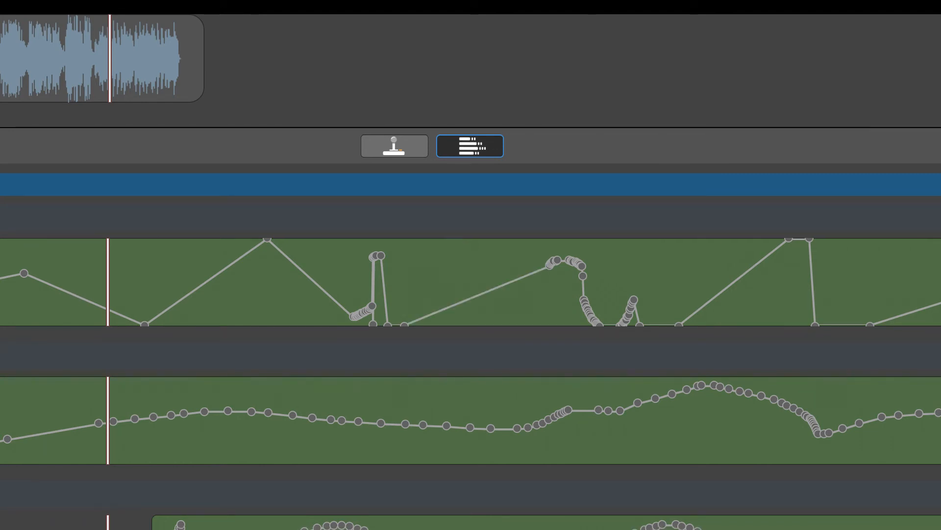
left_click_drag(339, 241, 438, 349)
left_click_drag(363, 309, 315, 319)
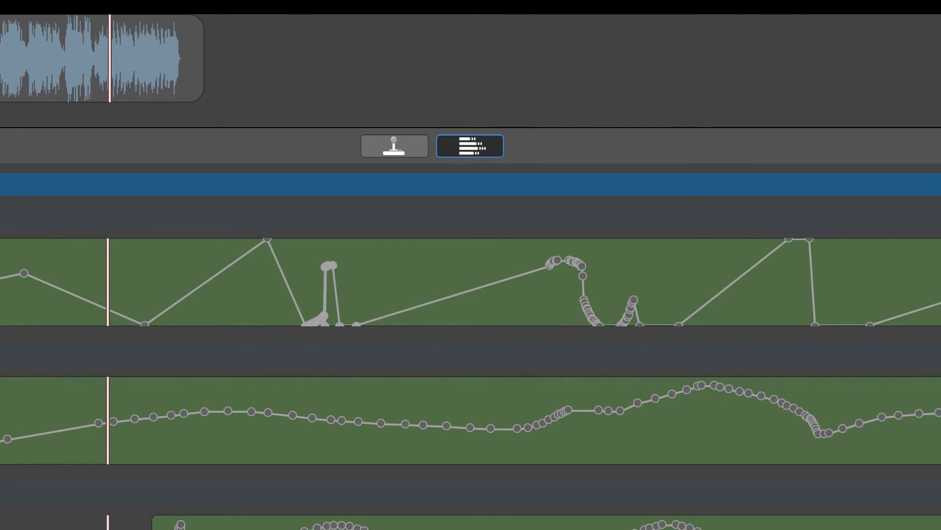
left_click_drag(322, 266, 431, 293)
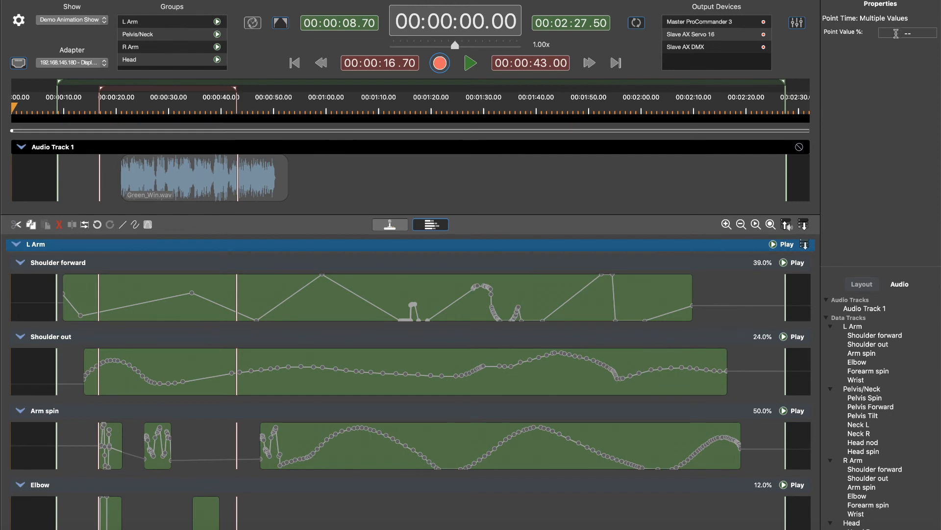
Step: Set the point value of the whole selected Shoulder forward group to 26%
left_click(895, 33)
type("26--")
key("BackSpace")
key("BackSpace")
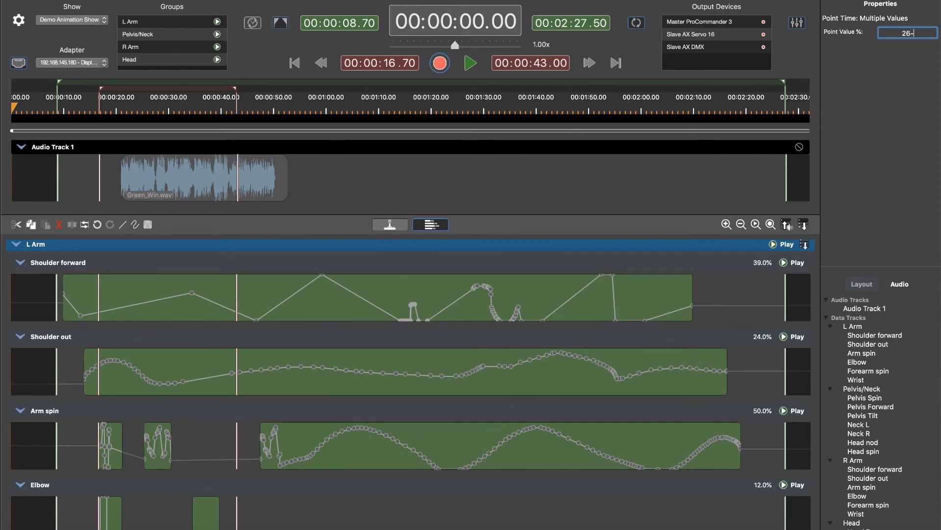
key("Return")
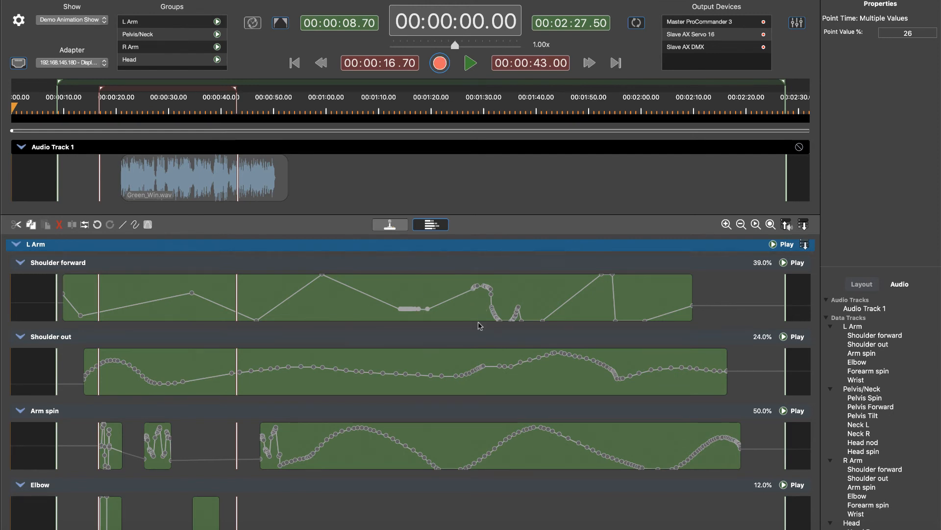
Step: Delete individual points from the flat 26% Shoulder forward group, between about 00:01:16 and 00:01:19
left_click(420, 296)
left_click(411, 308)
left_click(59, 224)
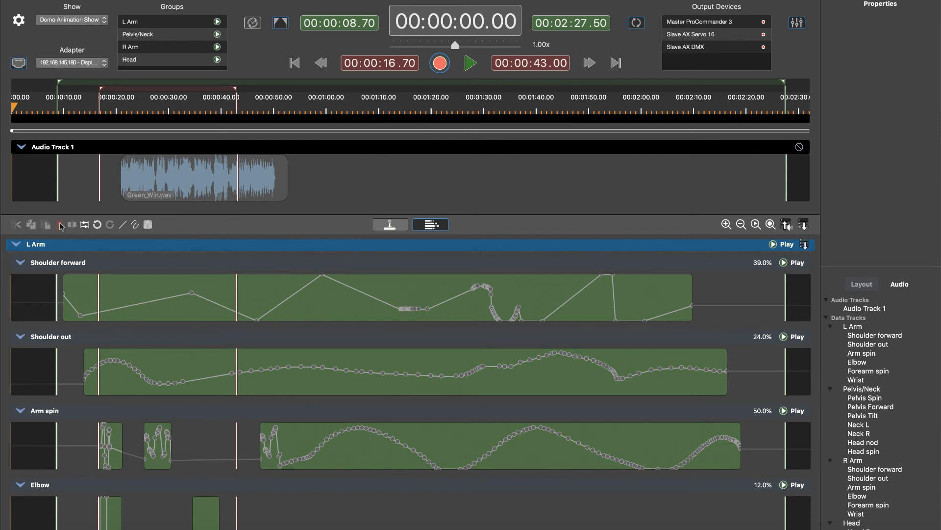
left_click(416, 304)
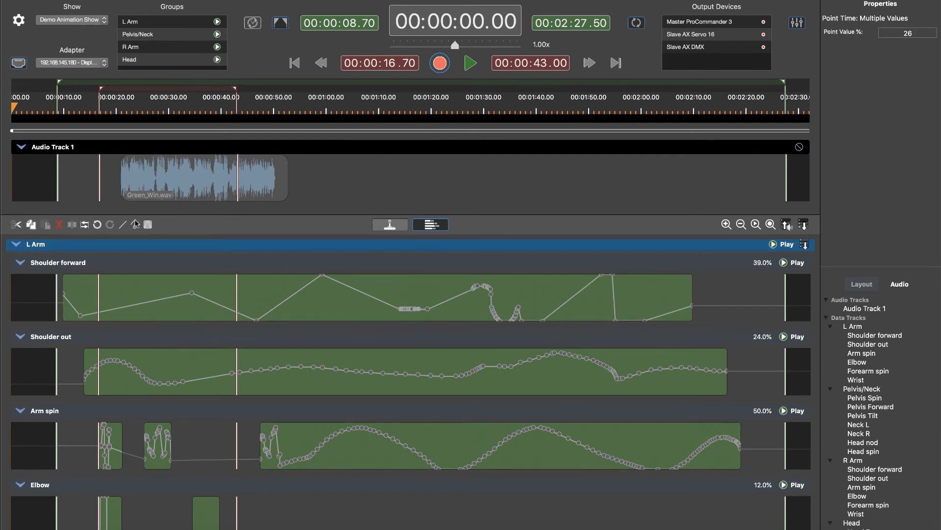
left_click(59, 224)
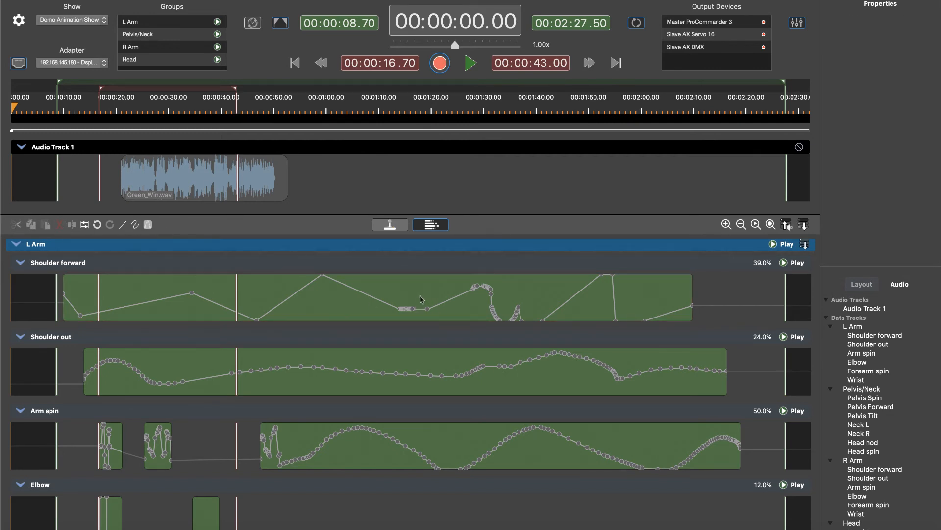
Step: Try deleting the 26% group's points between about 00:01:14 and 00:01:16 together, and undo that deletion
left_click_drag(399, 295, 408, 317)
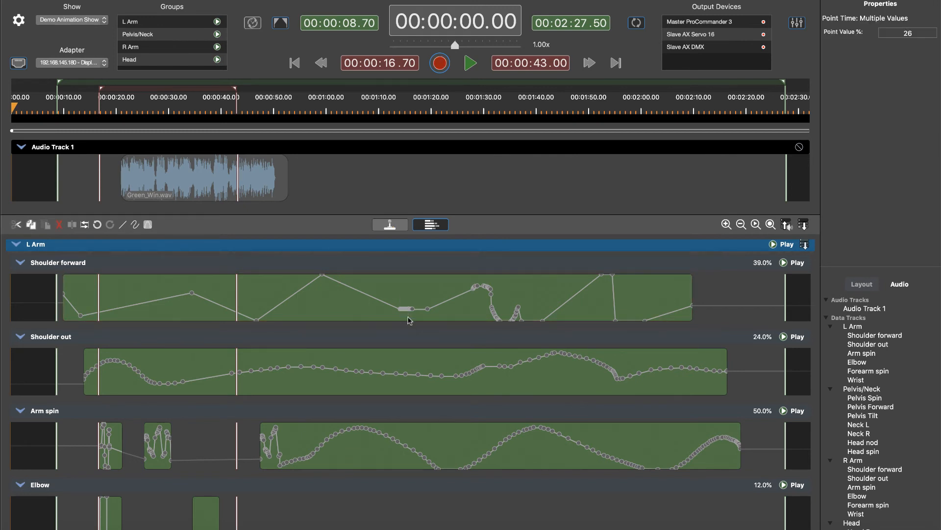
left_click(59, 225)
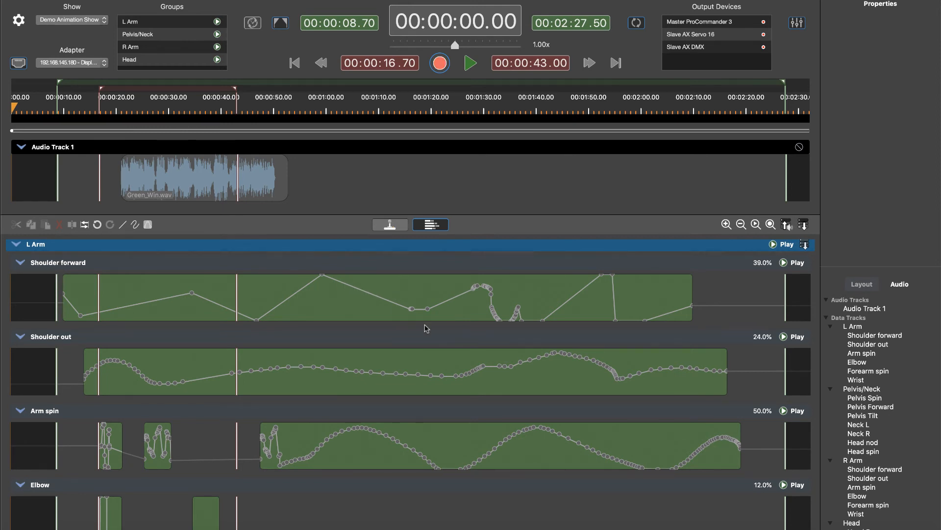
key("super+z")
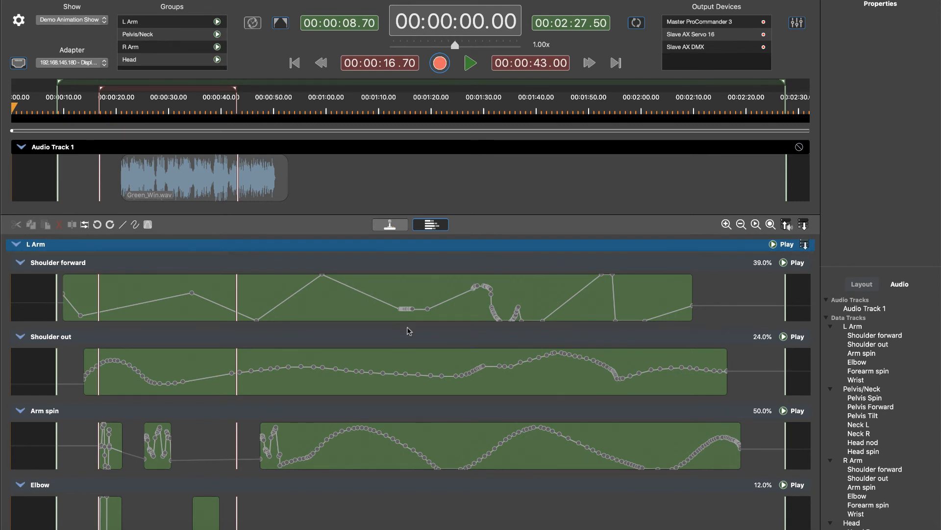
Step: Select the flat 26% Shoulder forward group and move it slightly earlier, raising all its points to 63%
mouse_move(391, 295)
left_mouse_down()
mouse_move(447, 318)
mouse_move(346, 313)
mouse_move(378, 269)
mouse_move(374, 359)
mouse_move(324, 324)
mouse_move(404, 320)
mouse_move(432, 305)
mouse_move(378, 293)
left_mouse_up()
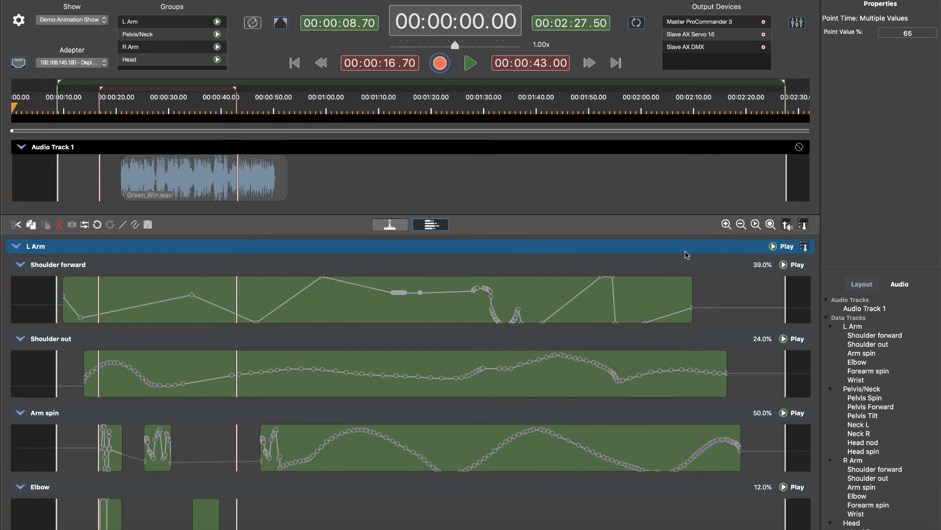
left_click_drag(400, 293, 397, 293)
Step: Copy the 63% point group and paste it into the Shoulder forward envelope at 00:00:25.39
left_click_drag(17, 111, 144, 112)
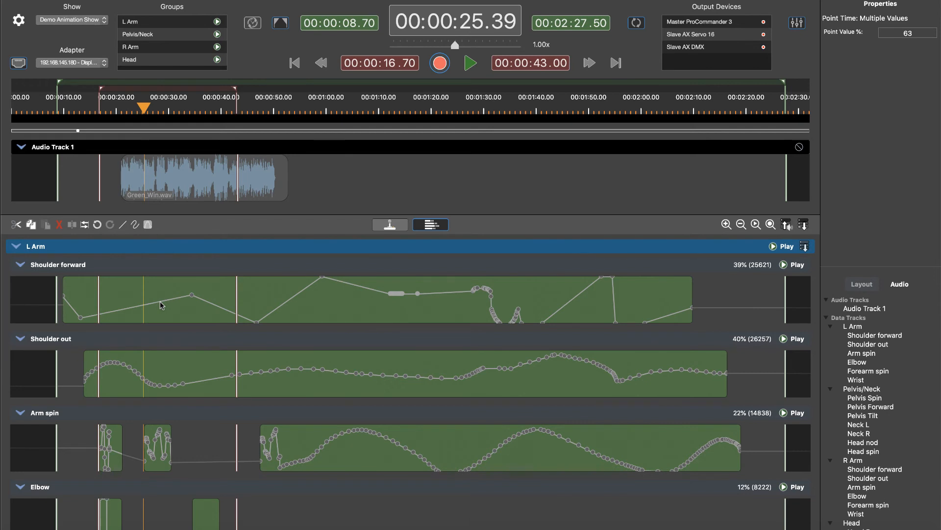
left_click(140, 265)
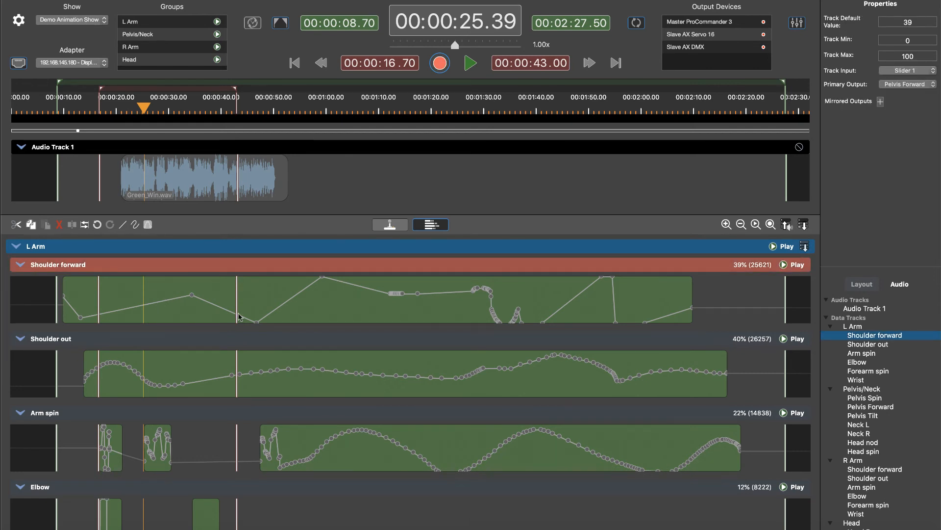
left_click(239, 316)
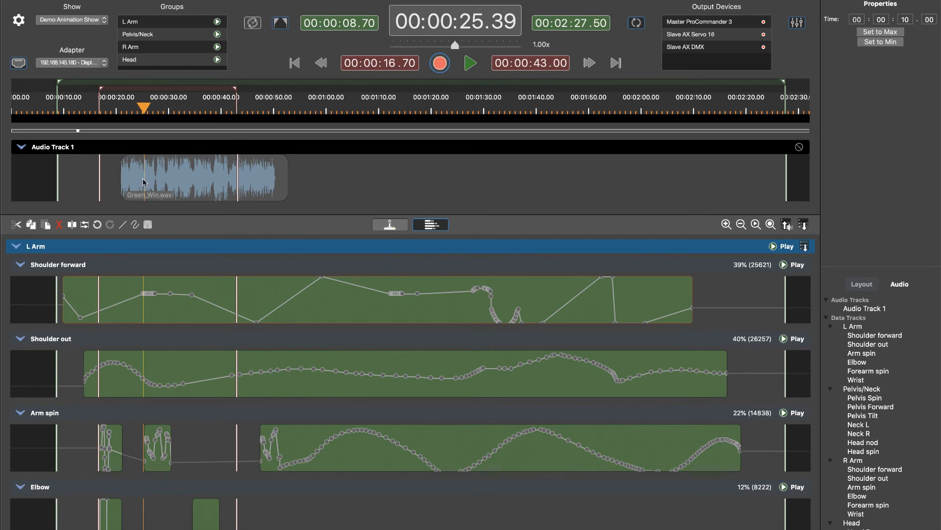
Step: Paste the copied points into Shoulder forward again at 00:00:52.37, 00:01:32.81, about 00:01:41 and 00:01:57.76
left_click_drag(144, 111, 285, 109)
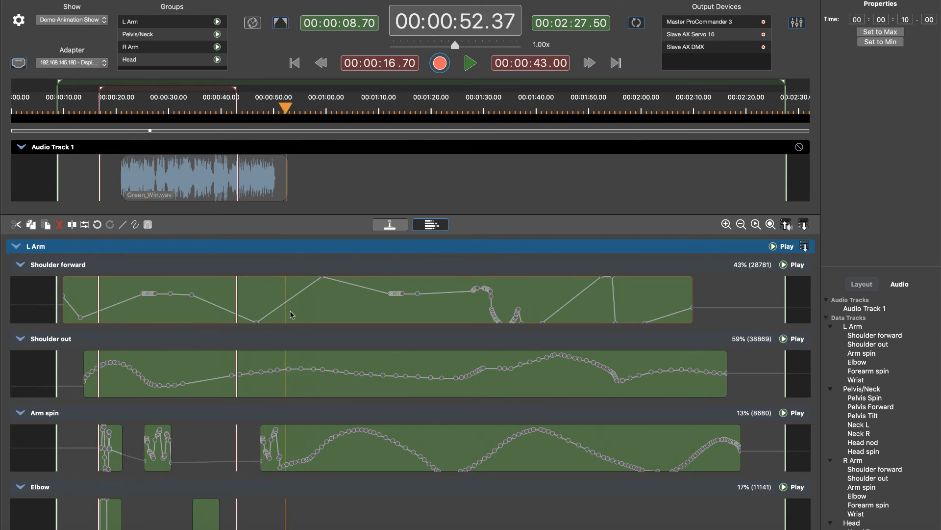
left_click(498, 117)
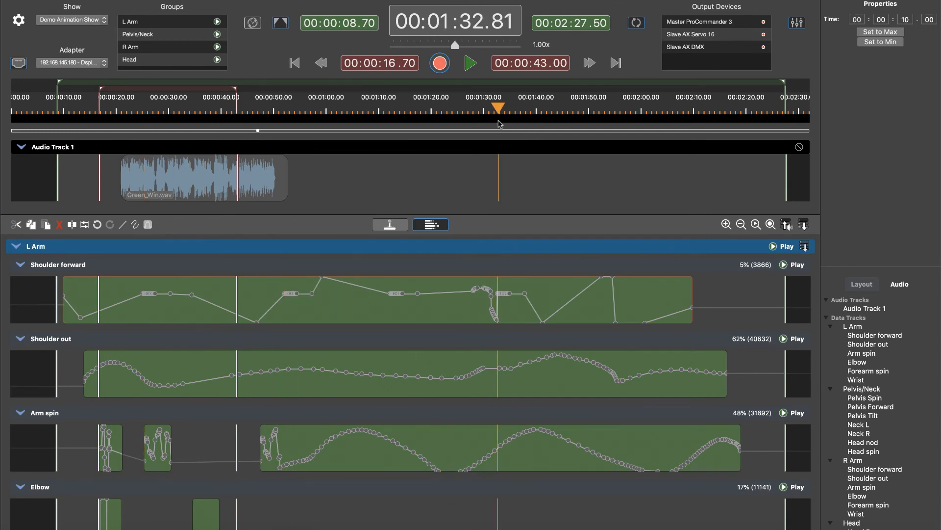
left_click_drag(498, 121, 619, 118)
left_click_drag(629, 157, 629, 162)
key("super+v")
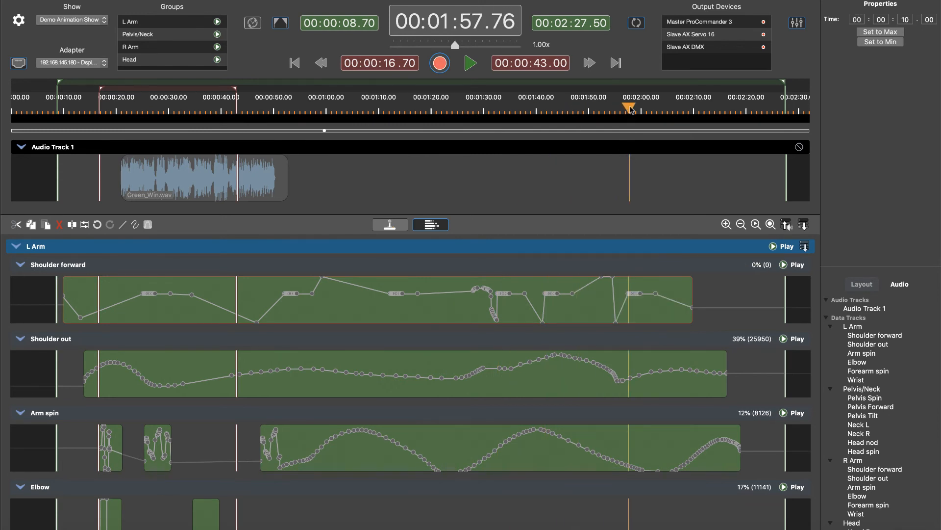
Step: Paste the copied points into the Shoulder out envelope at 00:00:32.16, 00:00:59.89 and about 00:01:24
left_click_drag(629, 108, 179, 127)
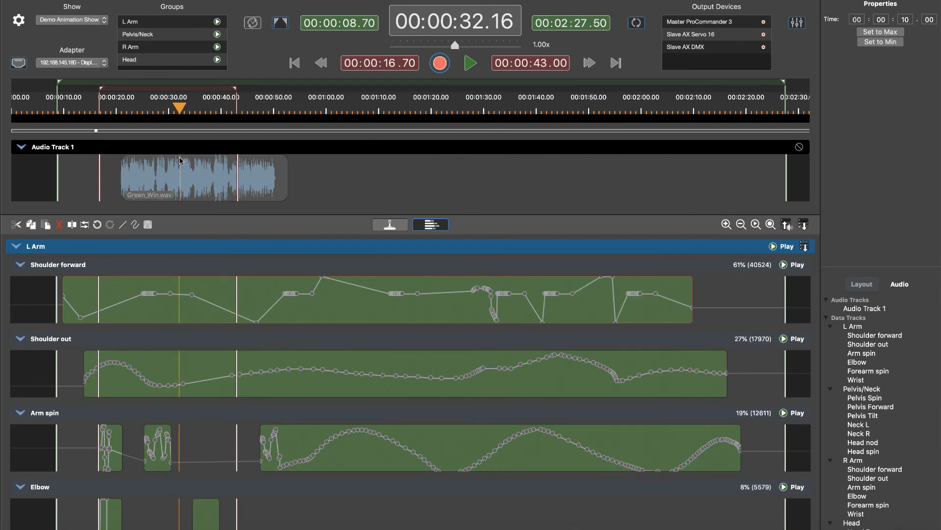
left_click(304, 381)
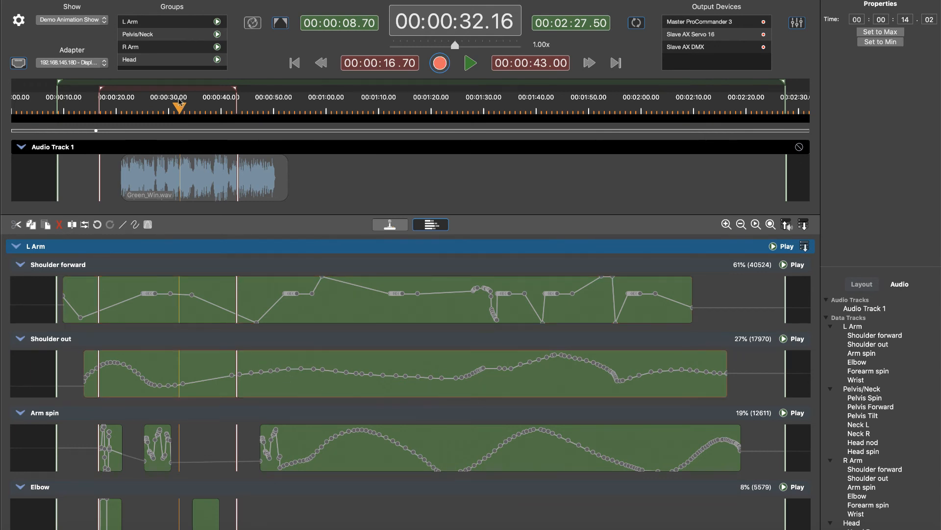
key("super+v")
left_click_drag(180, 109, 326, 121)
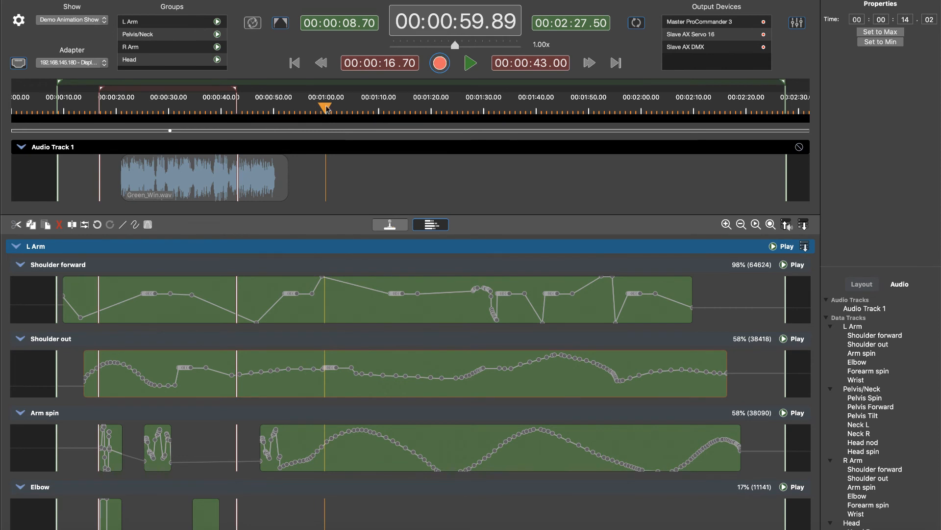
left_click(454, 117)
Step: Paste the copied points into Shoulder out and the long Arm spin envelope together at 00:01:46.91, about 00:01:15, about 00:01:30 and 00:01:39.45
left_click_drag(455, 116, 573, 120)
left_click(577, 447, "shift")
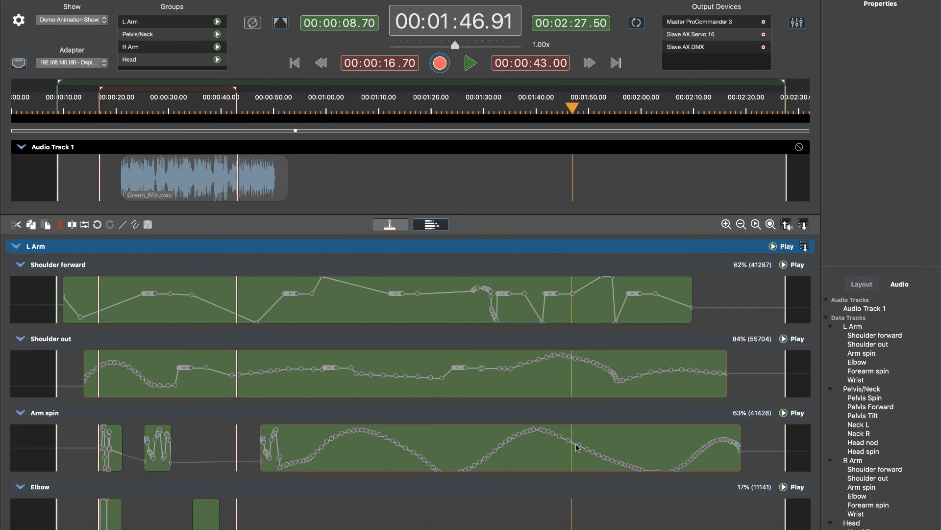
key("super+v")
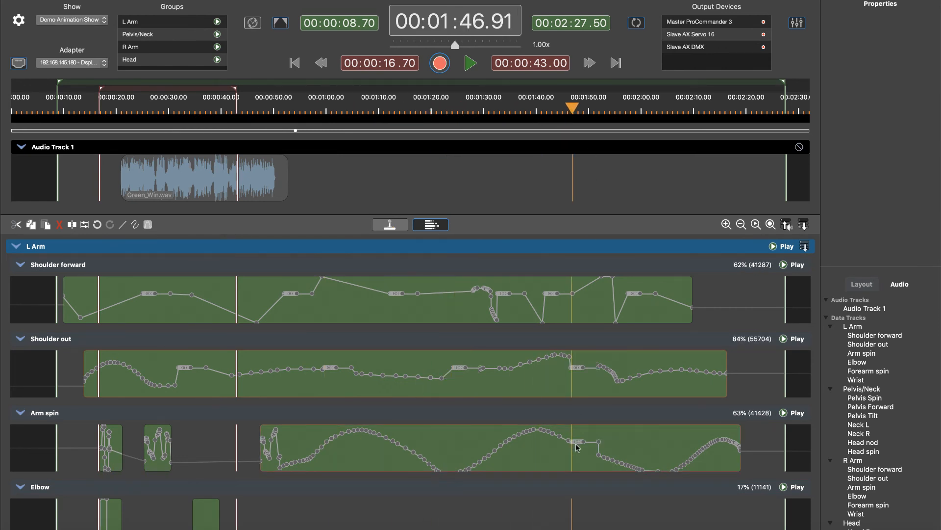
left_click(564, 111)
left_click_drag(564, 110, 533, 112)
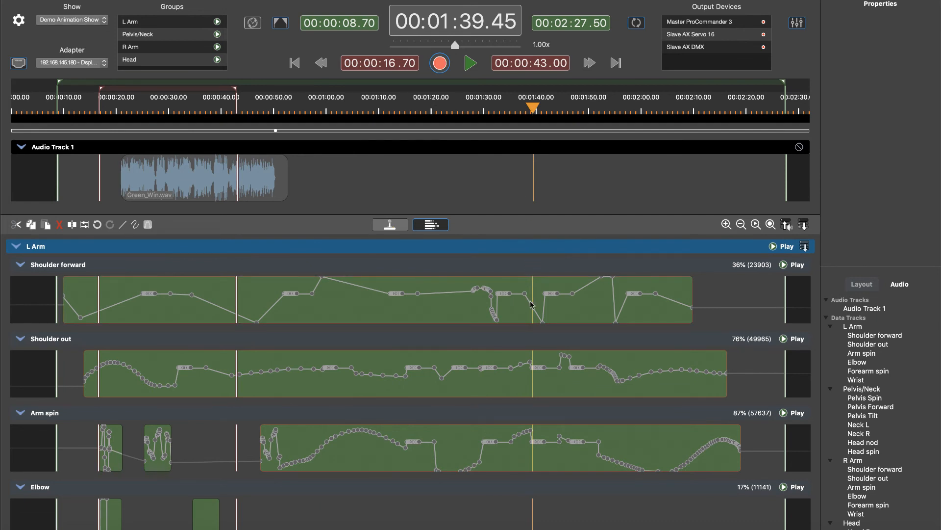
Step: Paste the points into Shoulder forward, Shoulder out and Arm spin at 00:00:52.46, about 00:01:08 and 00:01:23.66
left_click_drag(541, 118, 287, 129)
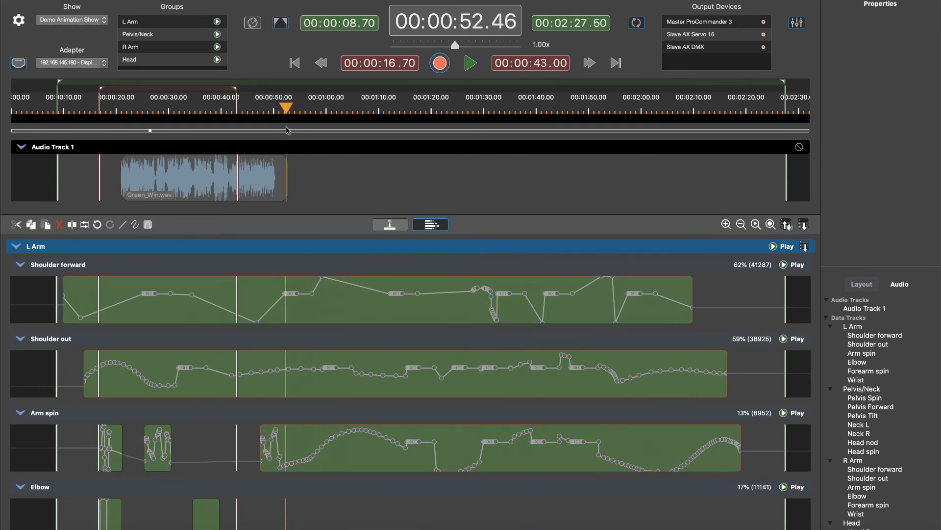
left_click_drag(370, 112, 450, 116)
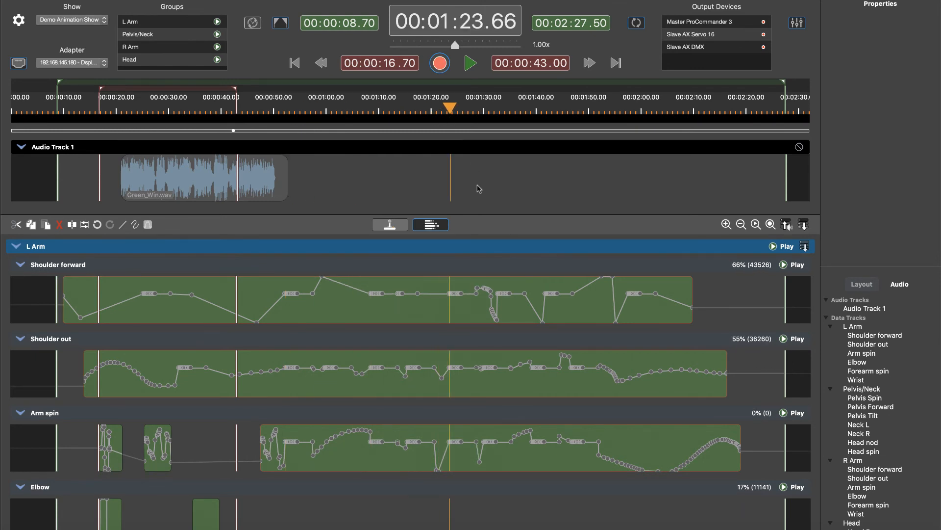
Step: Select and copy all Shoulder forward points between about 00:01:26 and 00:02:05
left_click(474, 290)
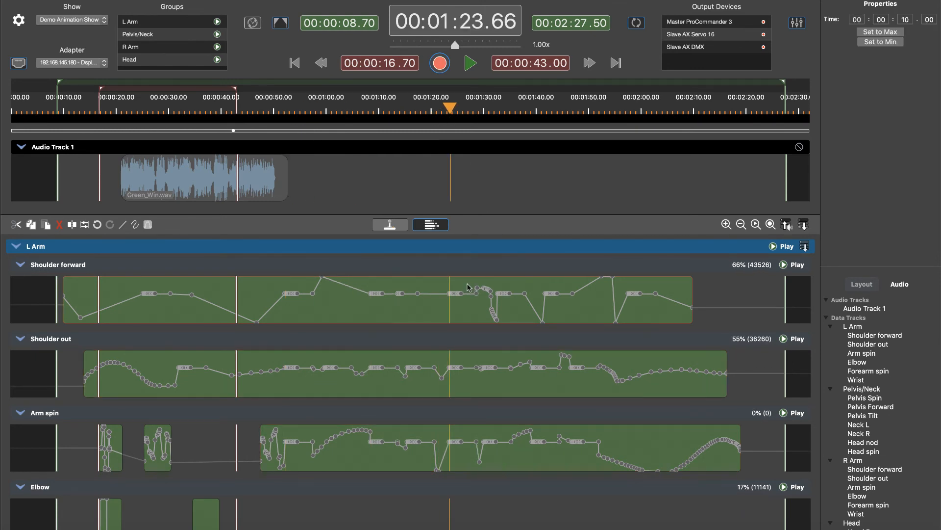
left_click(671, 186)
left_click_drag(465, 281, 642, 328)
left_click(457, 281)
left_click_drag(463, 278, 666, 345)
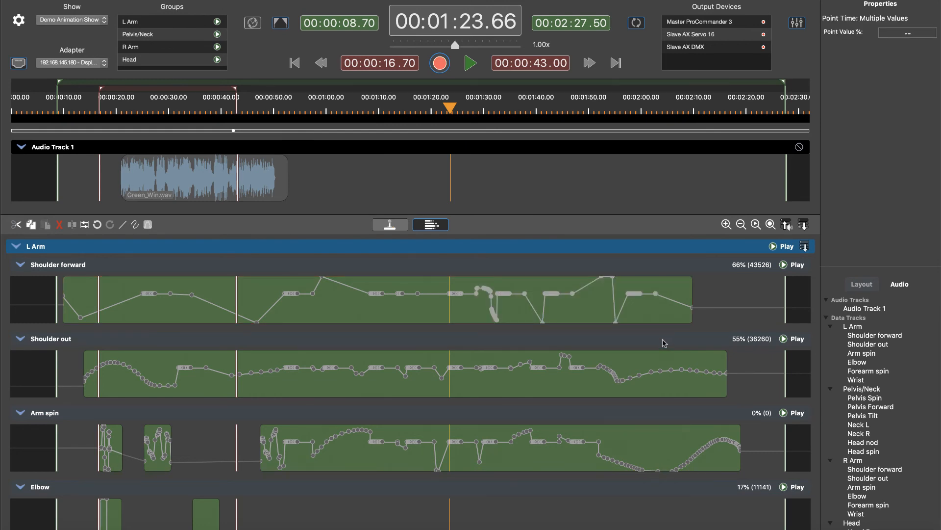
Step: Paste the copied section into Shoulder forward, Shoulder out and Arm spin together at 00:00:47.87, about 00:01:21 and 00:01:55.90
left_click_drag(451, 110, 262, 125)
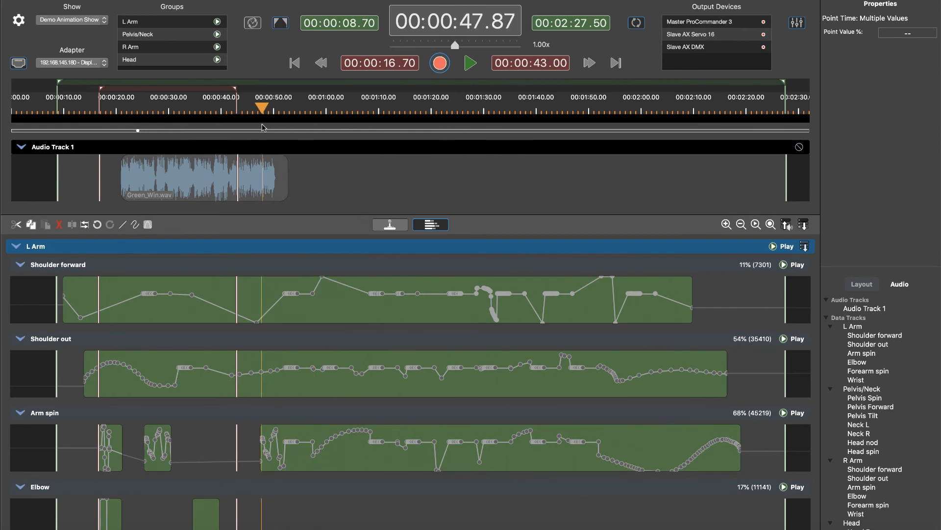
left_click(268, 361)
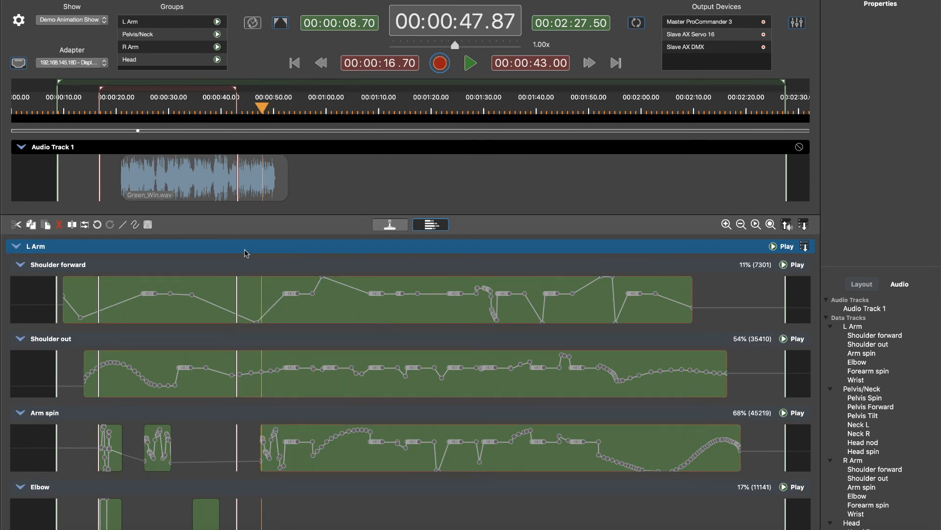
key("ctrl+v")
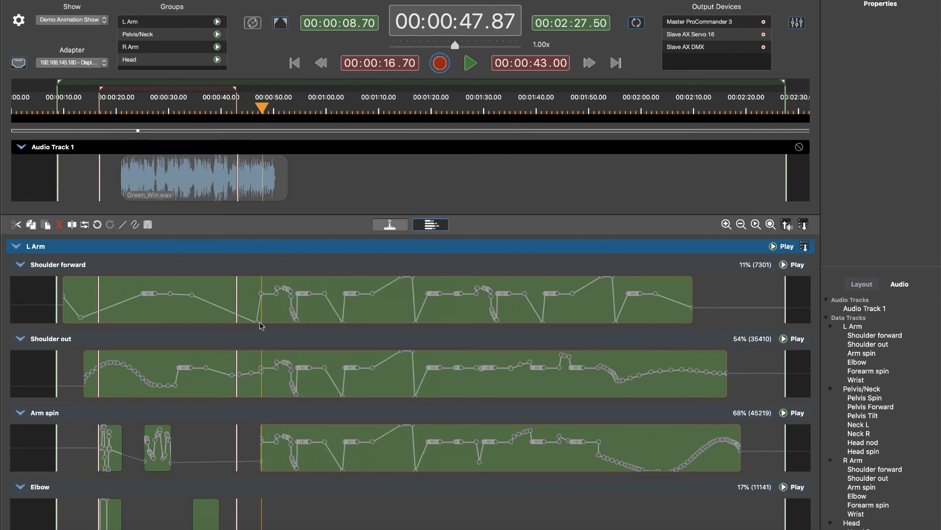
left_click_drag(265, 108, 620, 108)
key("ctrl+v")
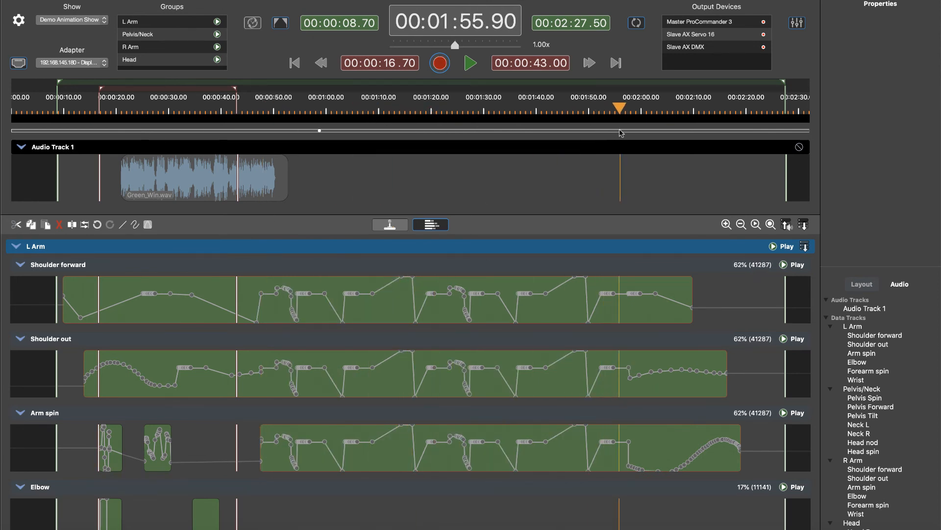
key("ctrl+v")
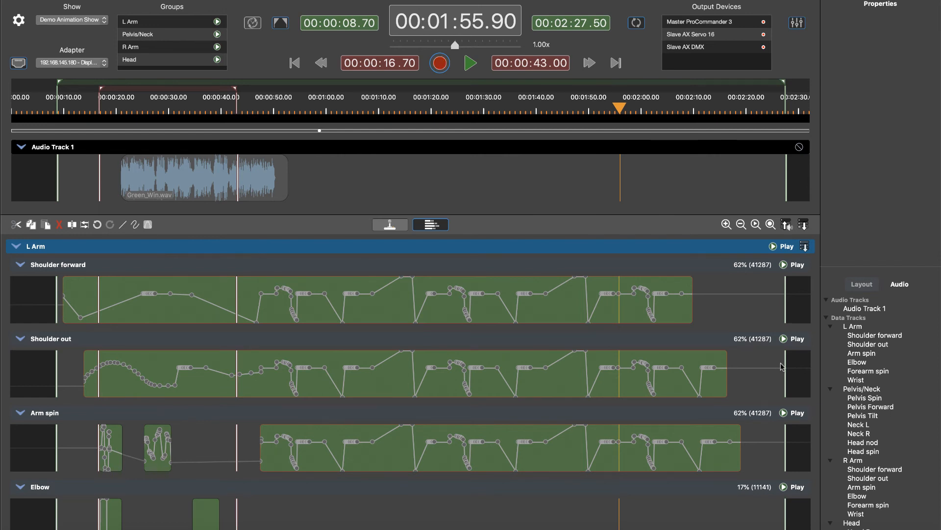
Step: Set the Shoulder forward track's primary output to Digital Output and select its points between about 00:01:19 and 00:01:27
left_click(381, 268)
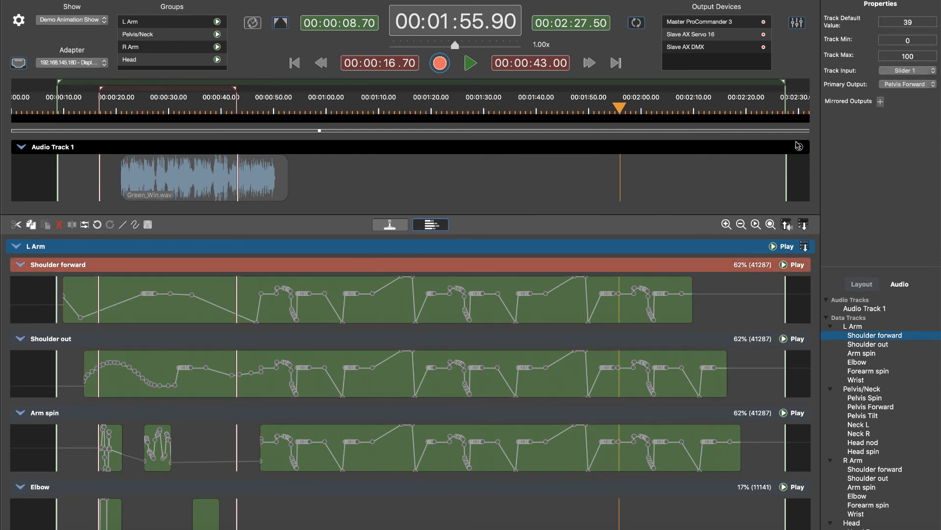
left_click(905, 87)
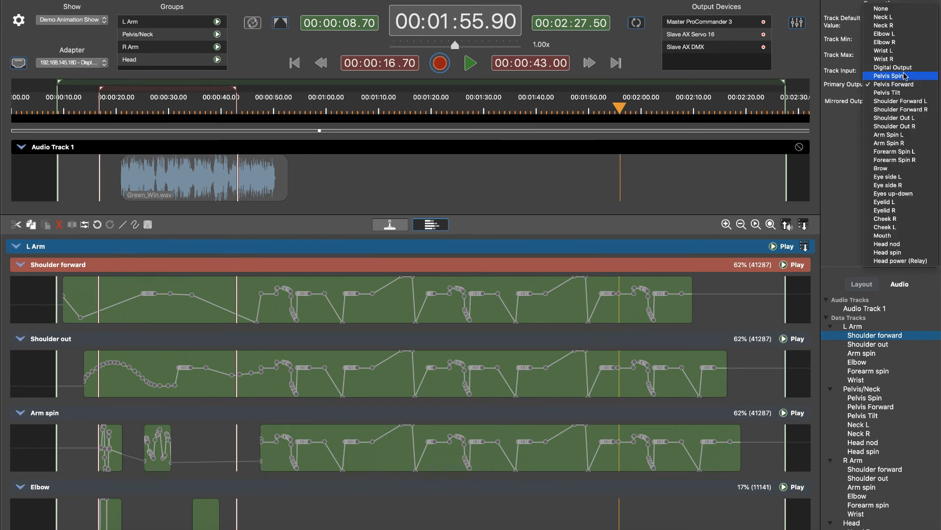
left_click(905, 68)
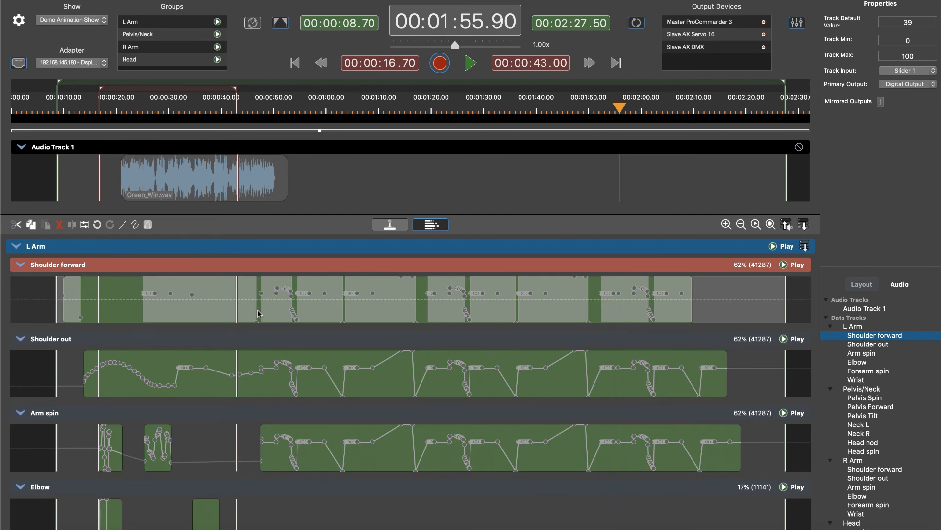
left_click(423, 281)
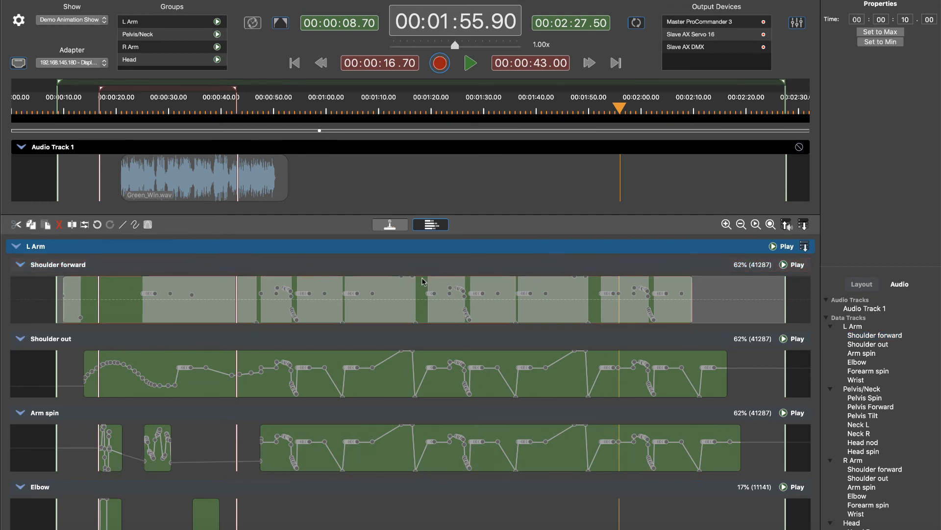
left_click_drag(424, 281, 469, 317)
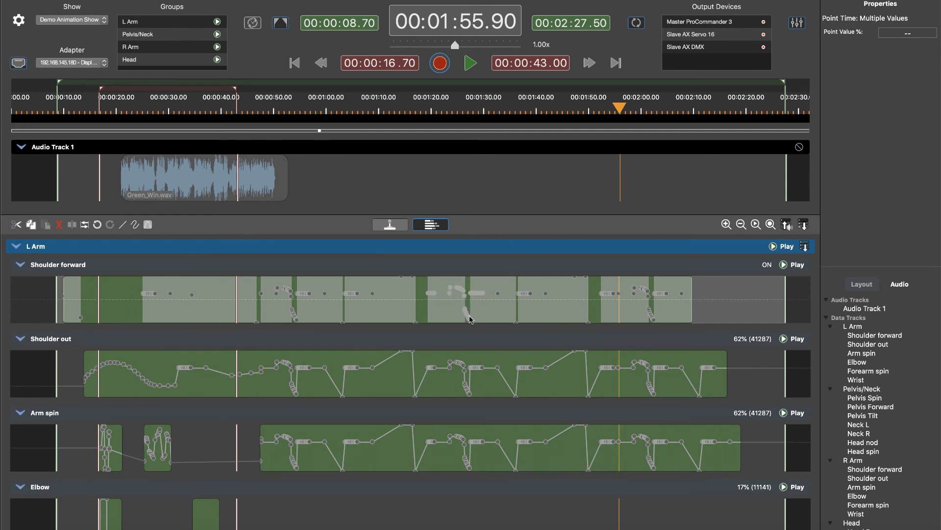
Step: Reassign the Shoulder forward track's primary output to a non-digital output
left_click(605, 273)
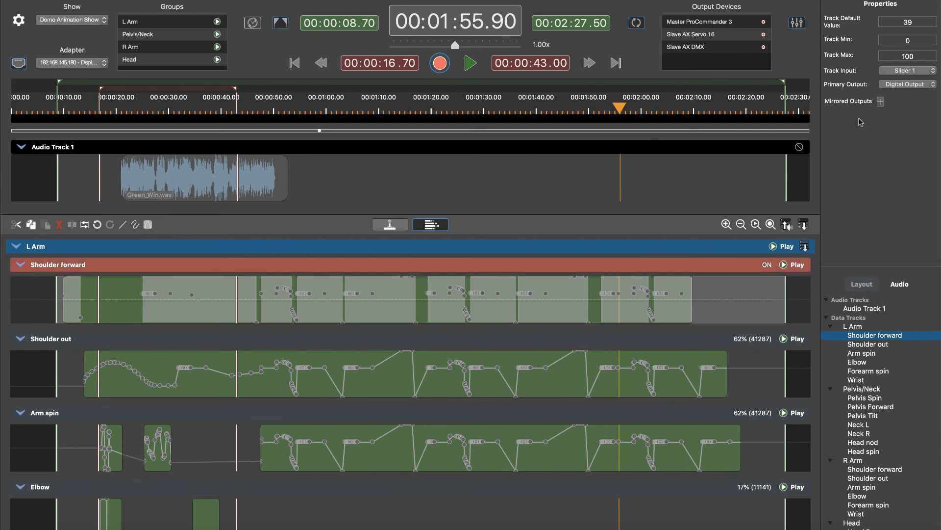
left_click(898, 84)
left_click(899, 93)
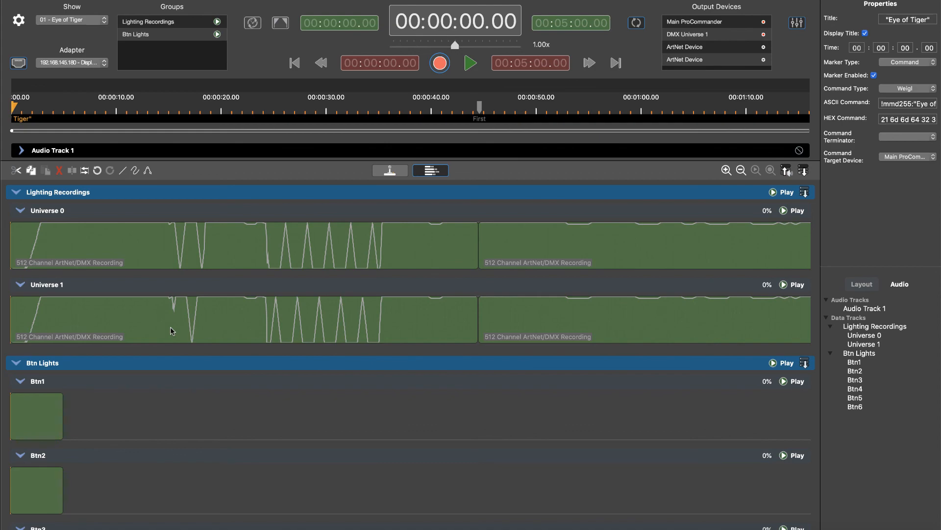
Step: Change the channel data visualized in the first ArtNet/DMX recording on Universe 1
left_click(155, 320)
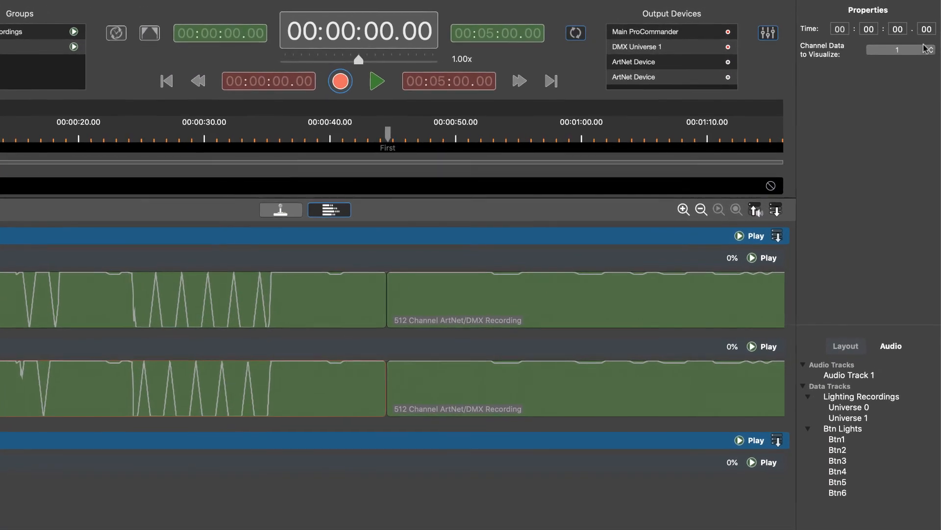
left_click(926, 48)
left_click(911, 60)
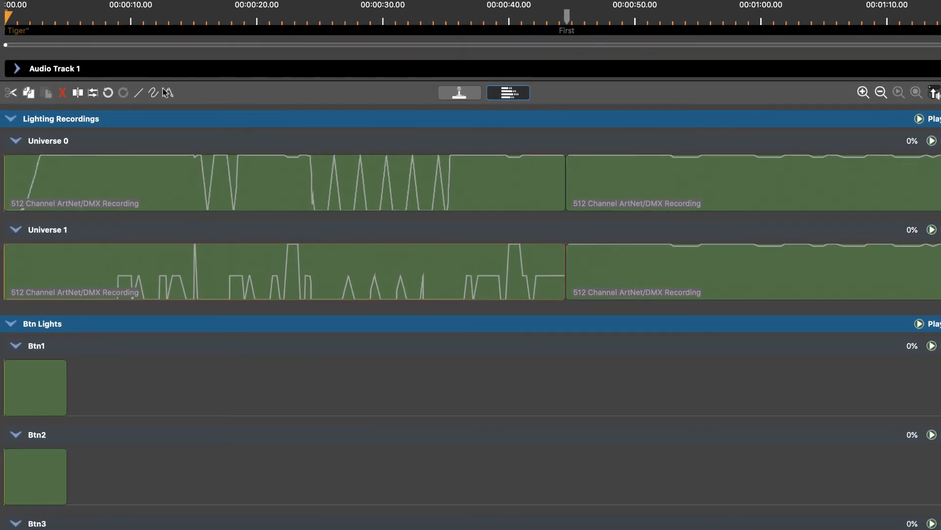
Step: Draw a falling straight line on Universe 0 after its last recording, from 93% at about 00:04:08 to 29% at about 00:04:32
left_click(170, 92)
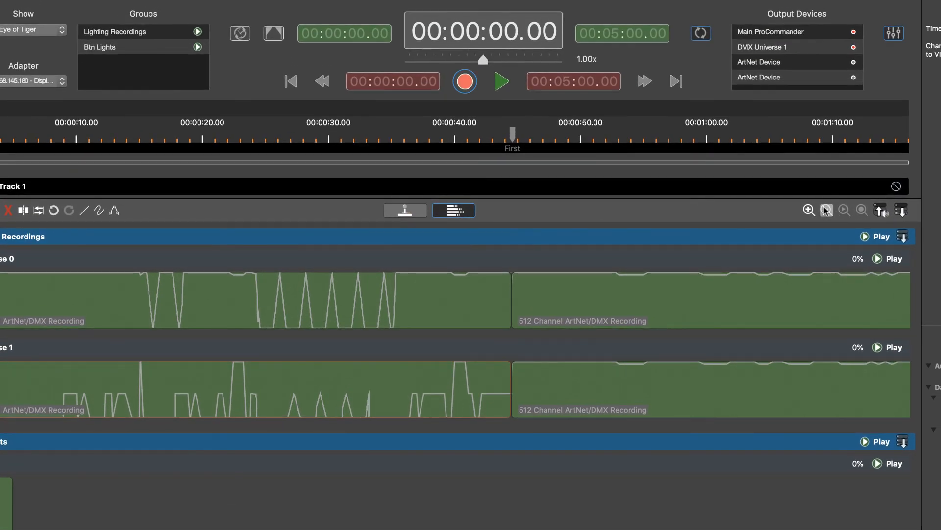
left_click(827, 210)
left_click(827, 210)
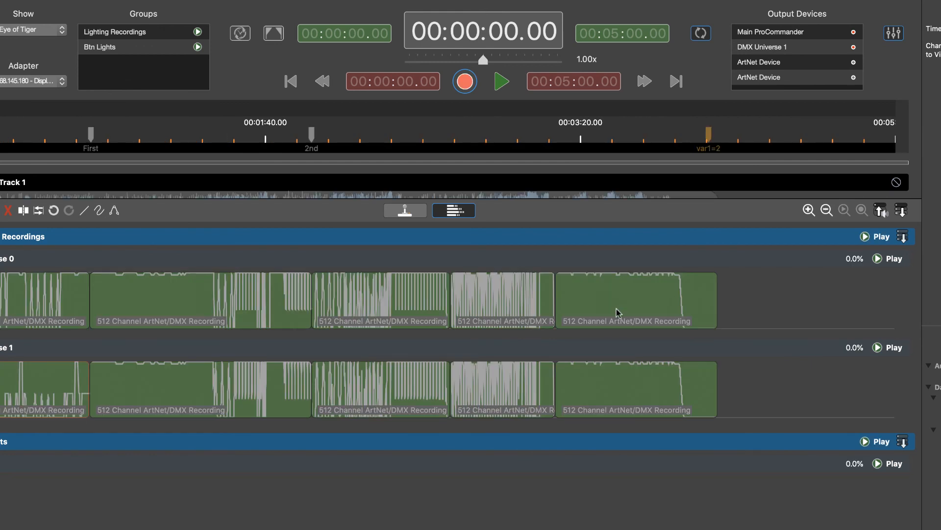
mouse_move(616, 312)
left_mouse_down()
mouse_move(631, 296)
mouse_move(666, 296)
mouse_move(609, 298)
left_mouse_up()
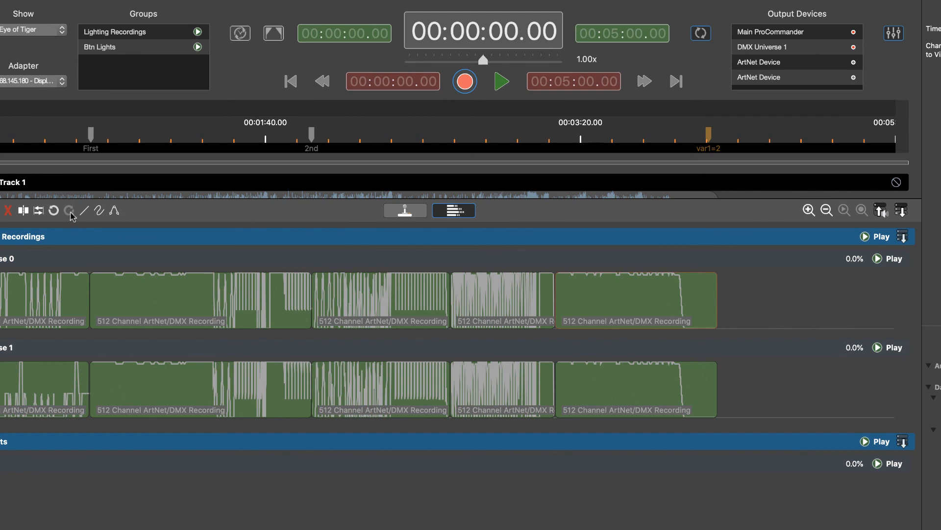
left_click(84, 210)
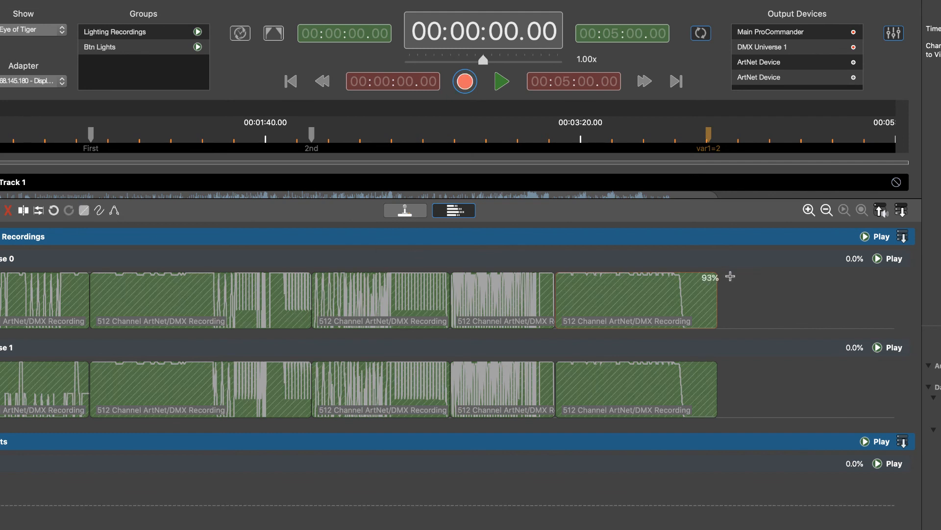
left_click_drag(730, 277, 805, 312)
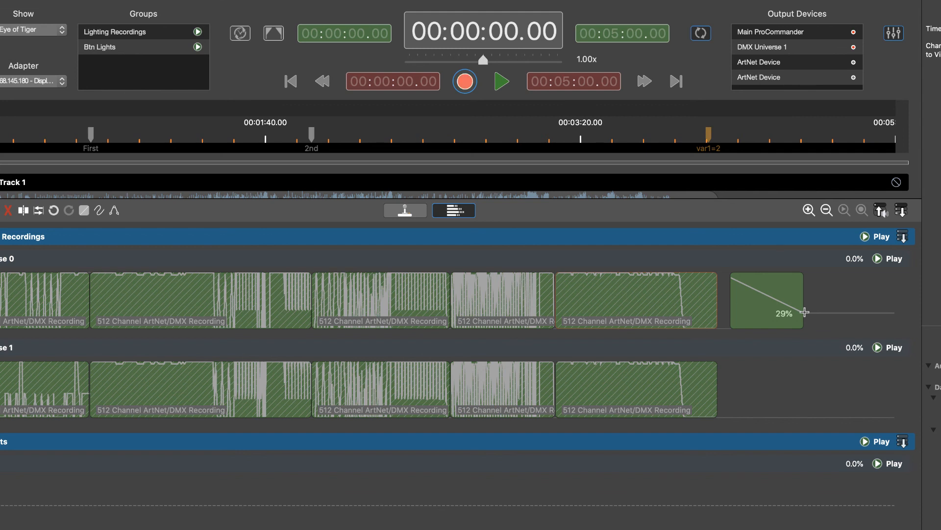
Step: Shift the drawn line envelope on Universe 0 about 7 seconds later and the last recording about 4 seconds later
left_click(760, 264)
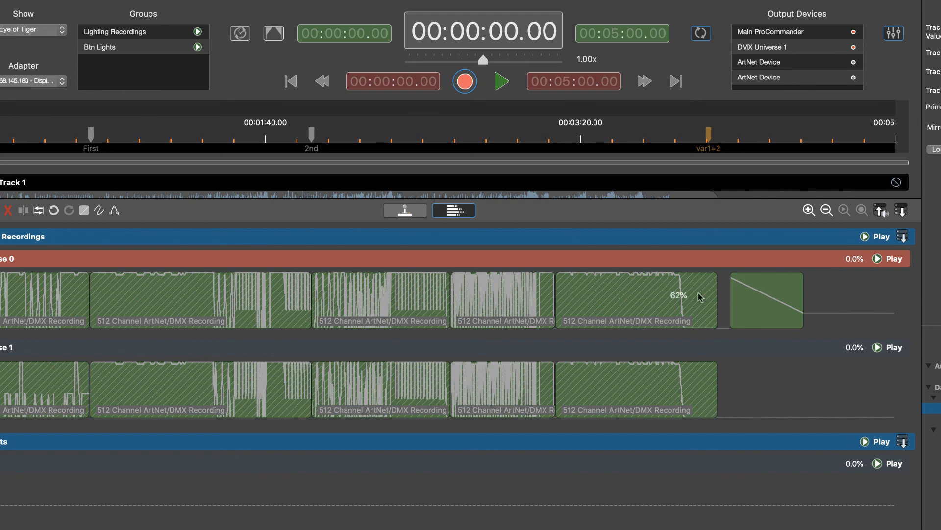
left_click(740, 308)
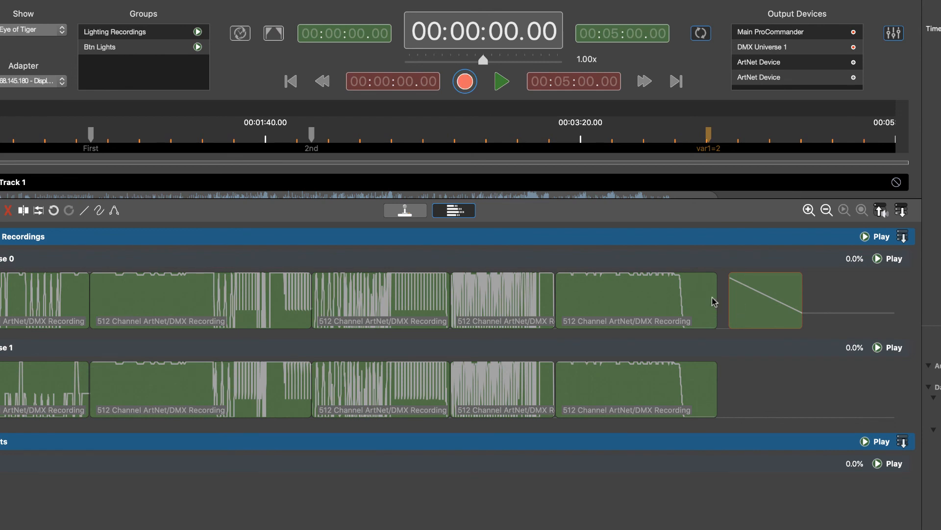
left_click_drag(753, 302, 774, 301)
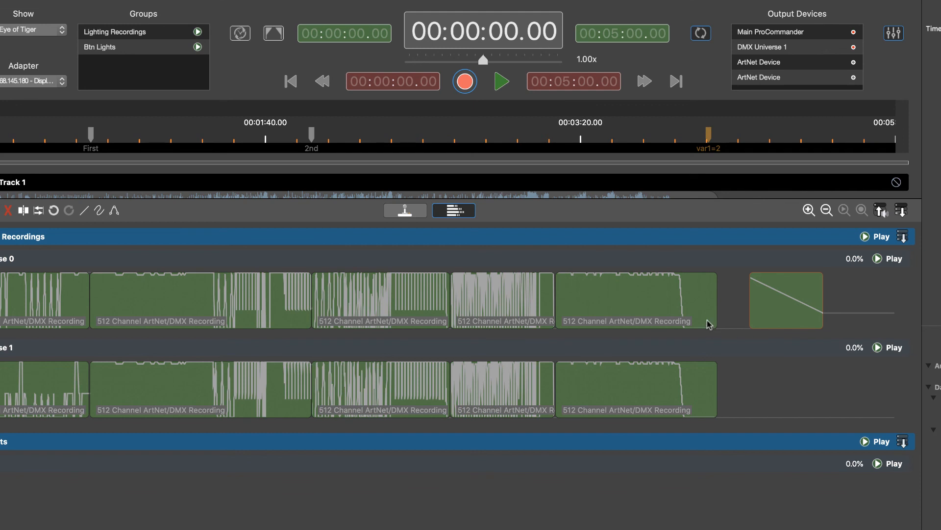
left_click_drag(637, 312, 651, 312)
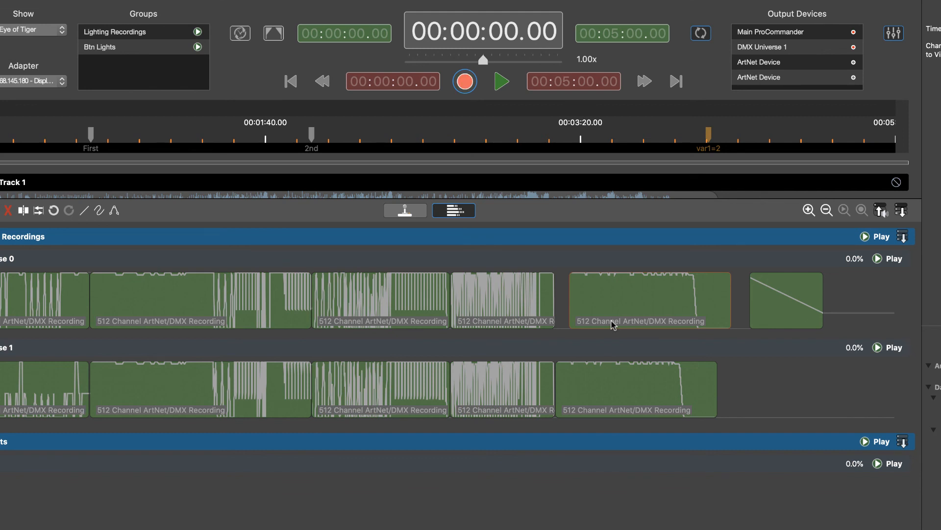
Step: Delete the drawn line envelope from Universe 0 and move the last recording back against the preceding one
left_click(767, 318)
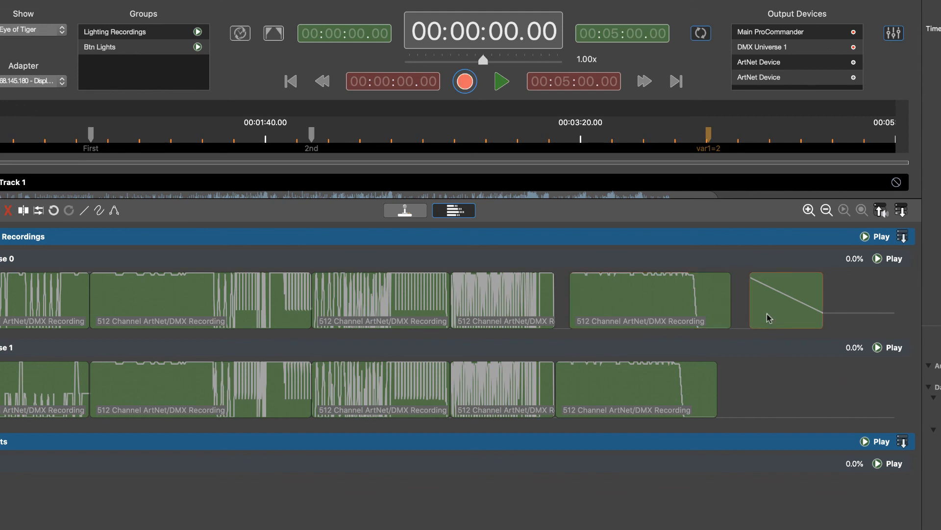
key("Delete")
left_click_drag(645, 304, 617, 298)
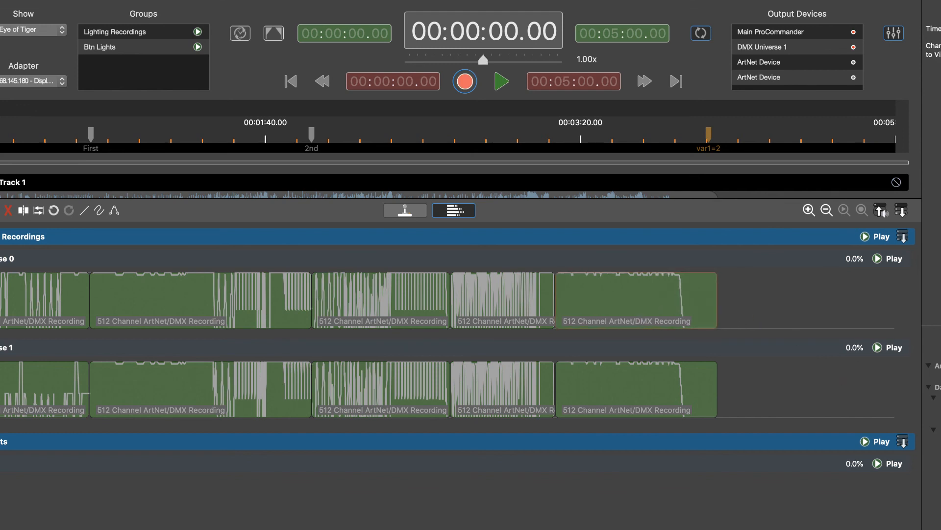